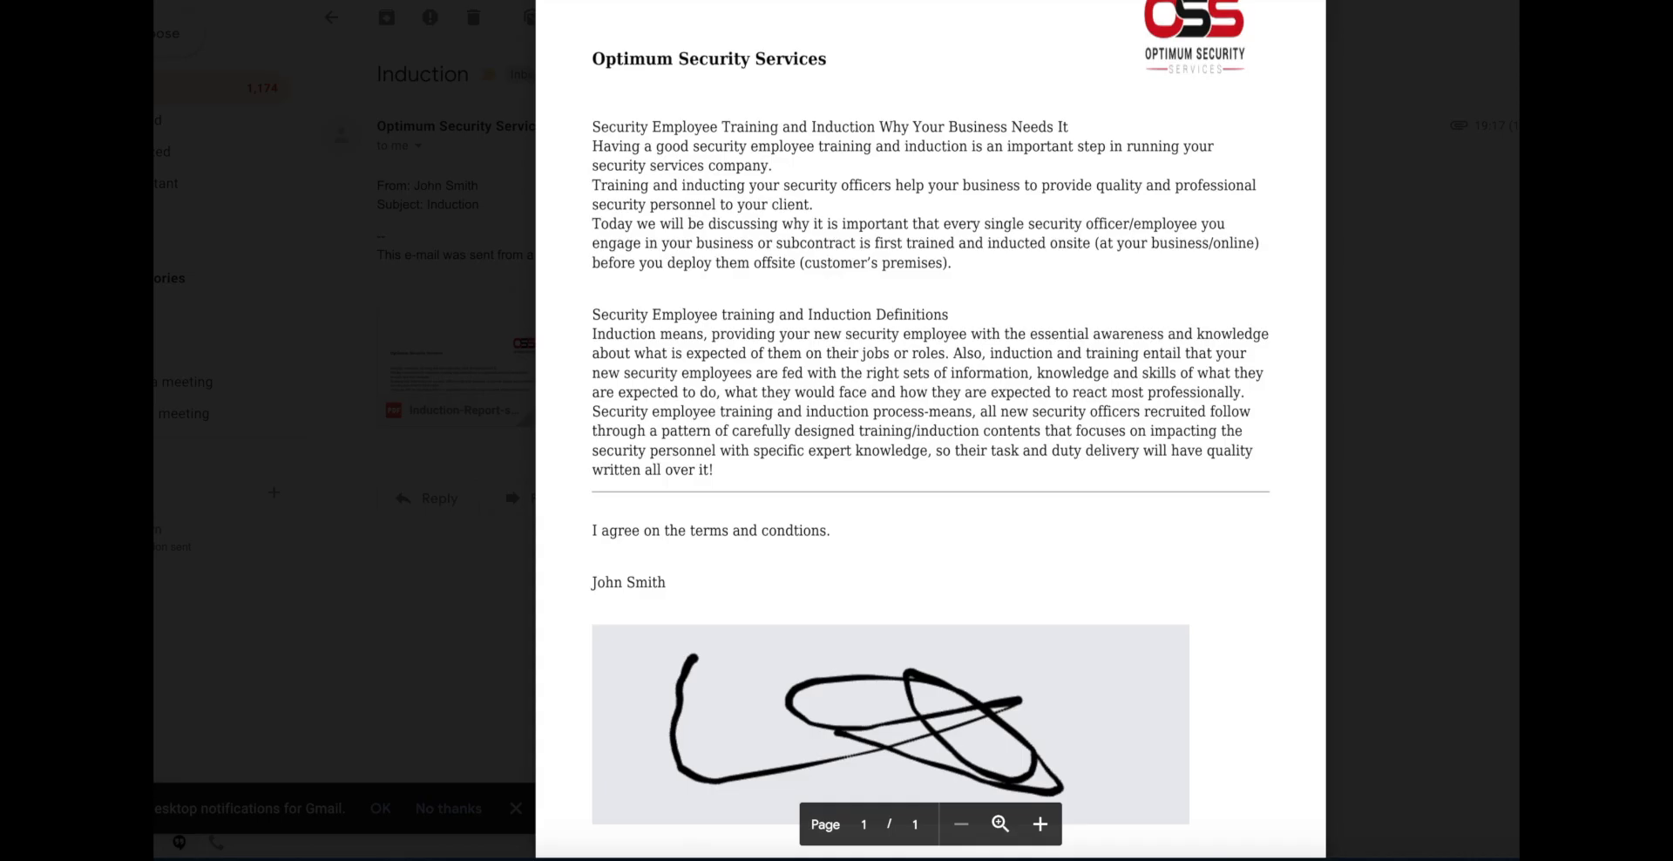
scroll(891, 384, down, 2)
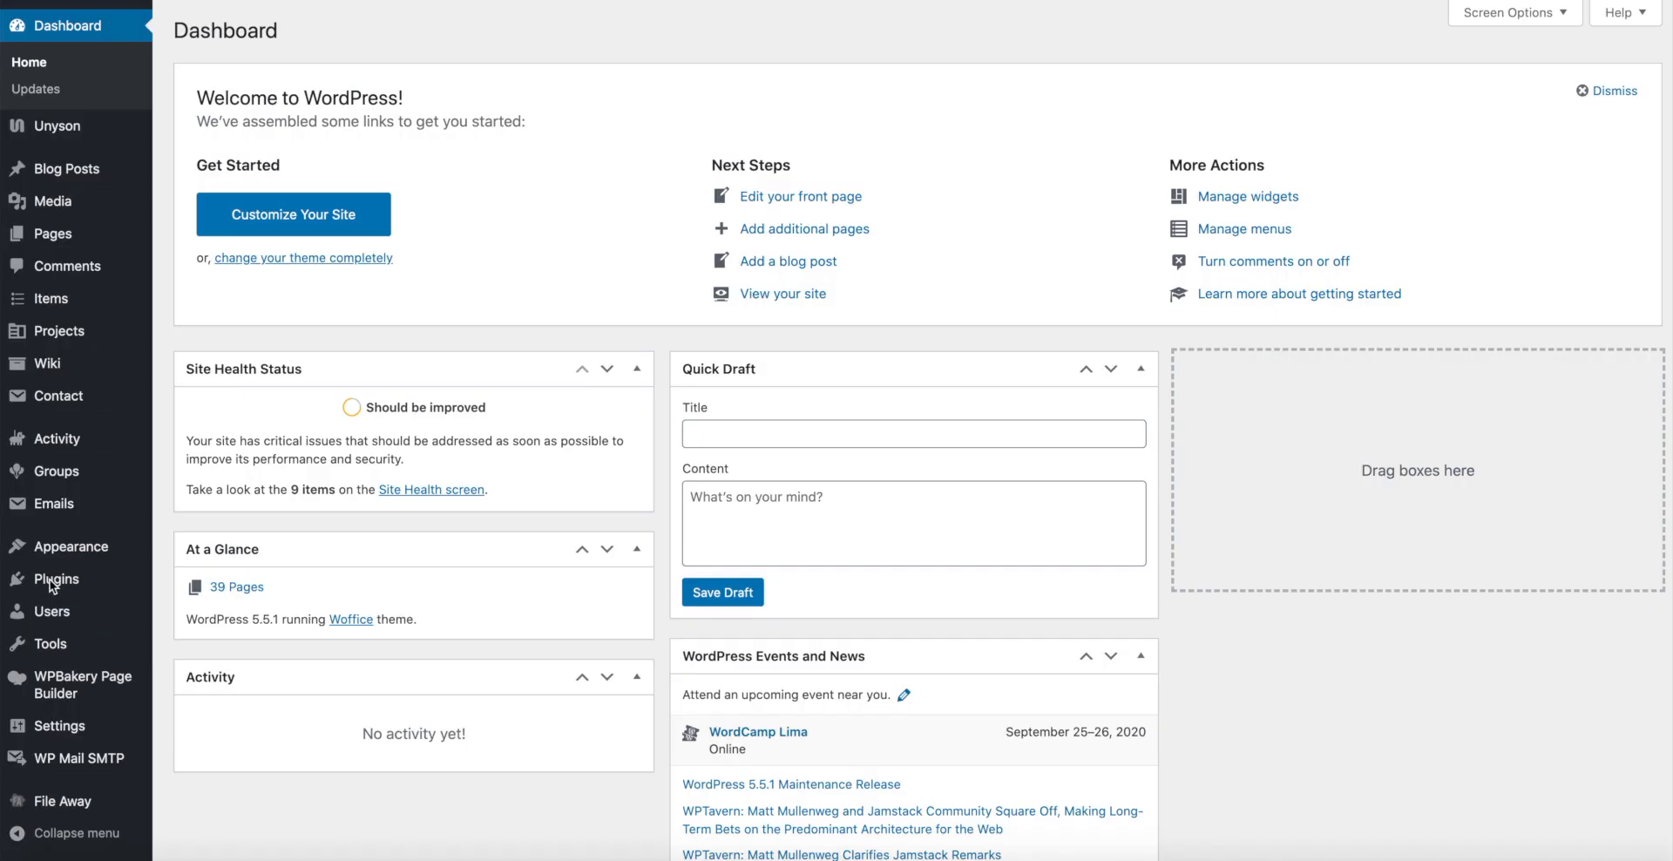
Step: Search the plugins available to add for "contact form 7" and for "contact form 7 signature addon"
mouse_move(57, 588)
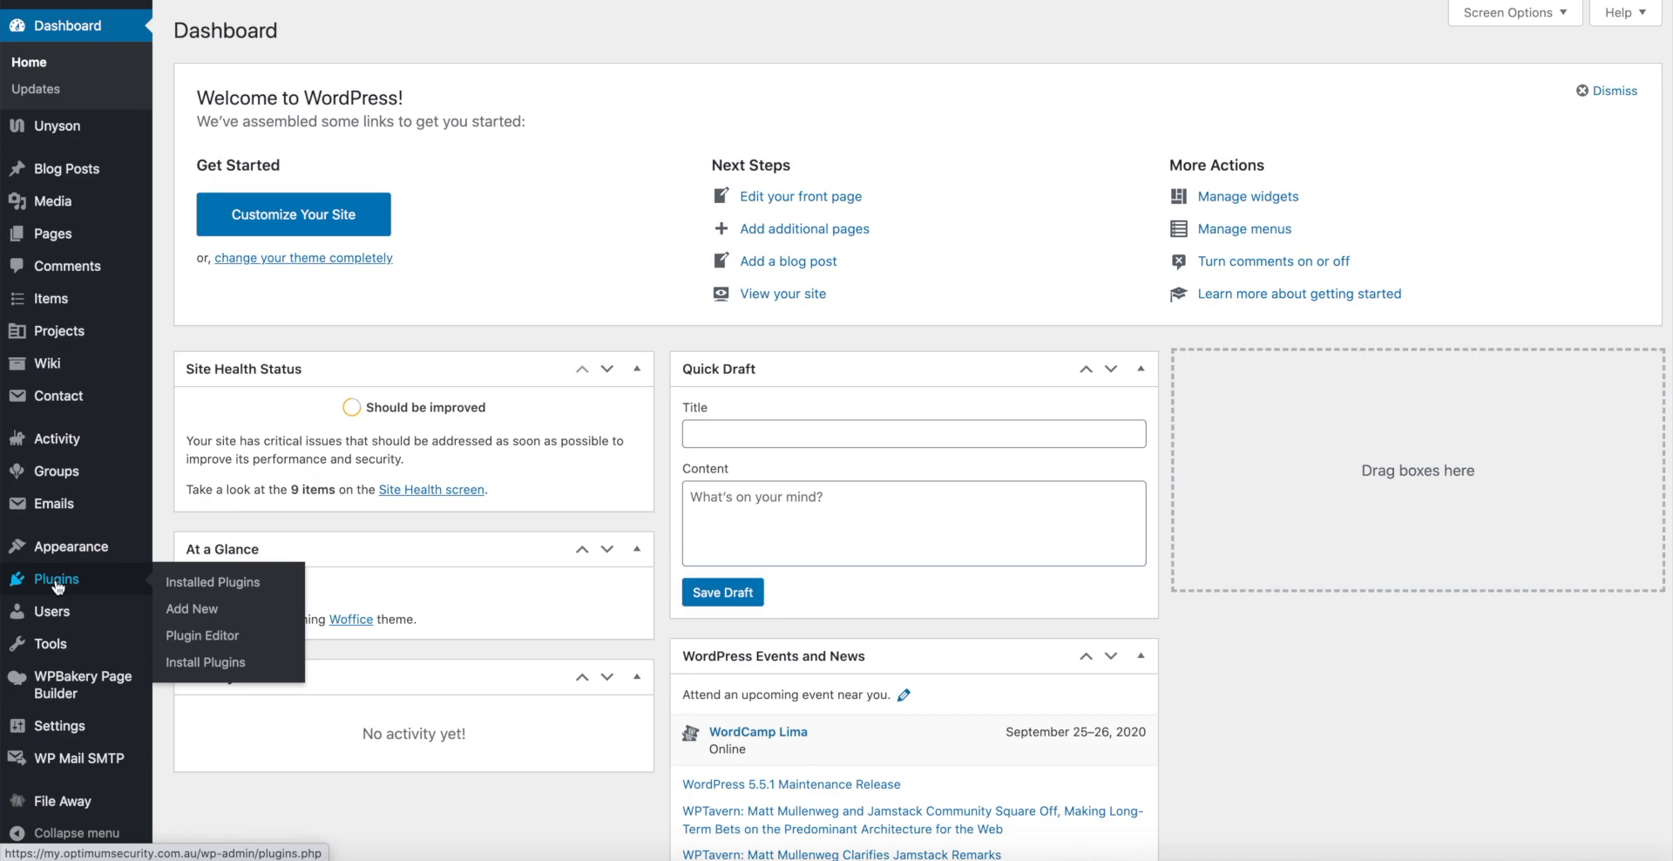
click(189, 611)
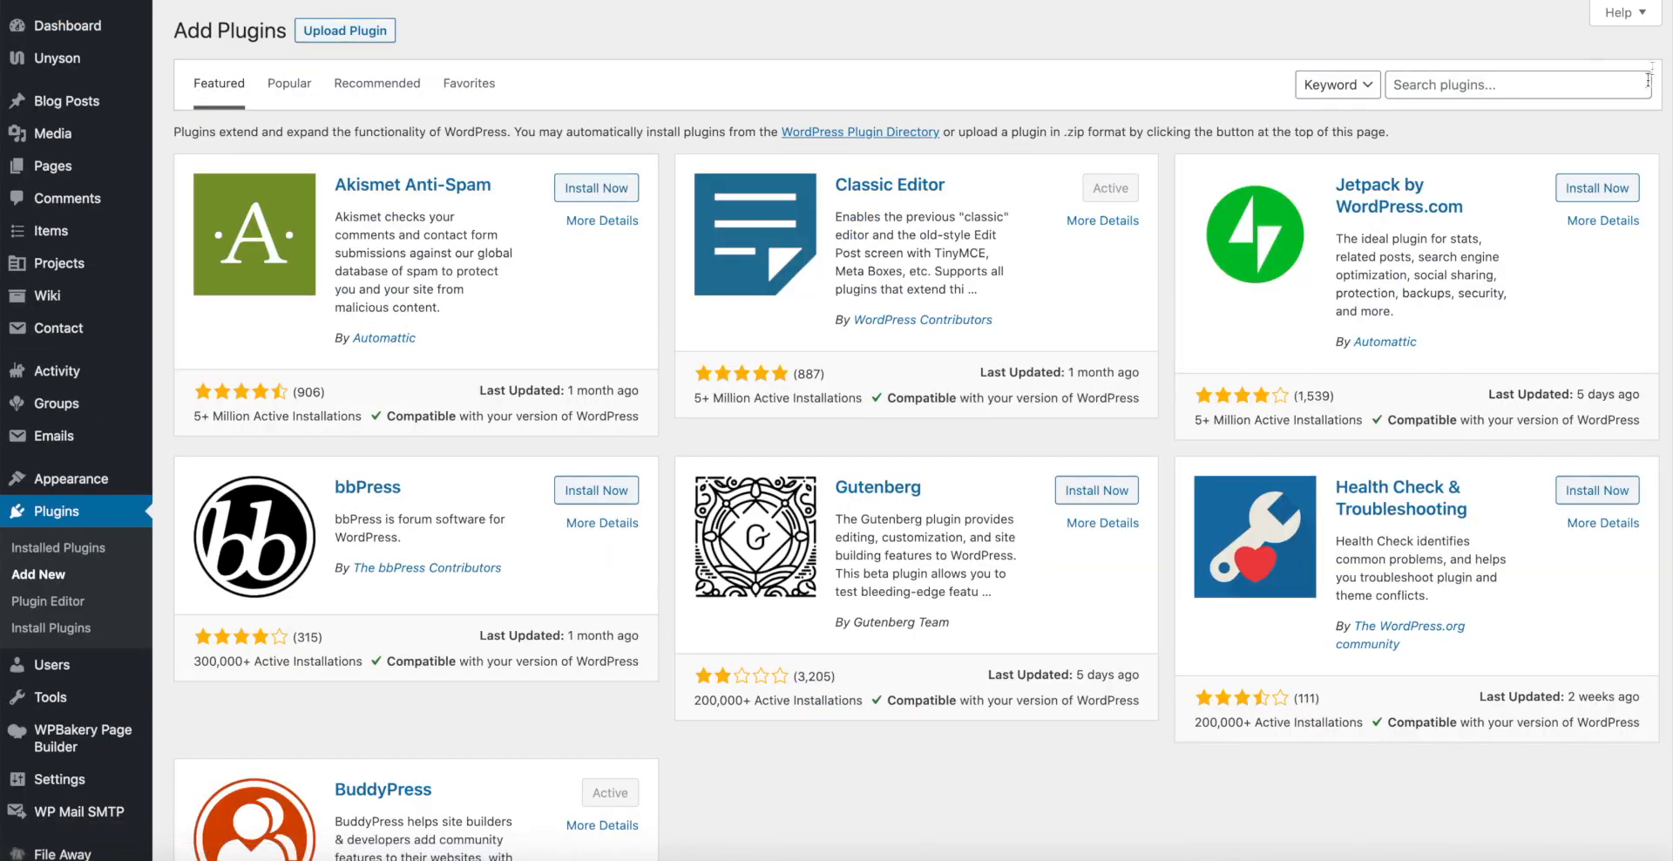
click(1560, 79)
text(contact form 7)
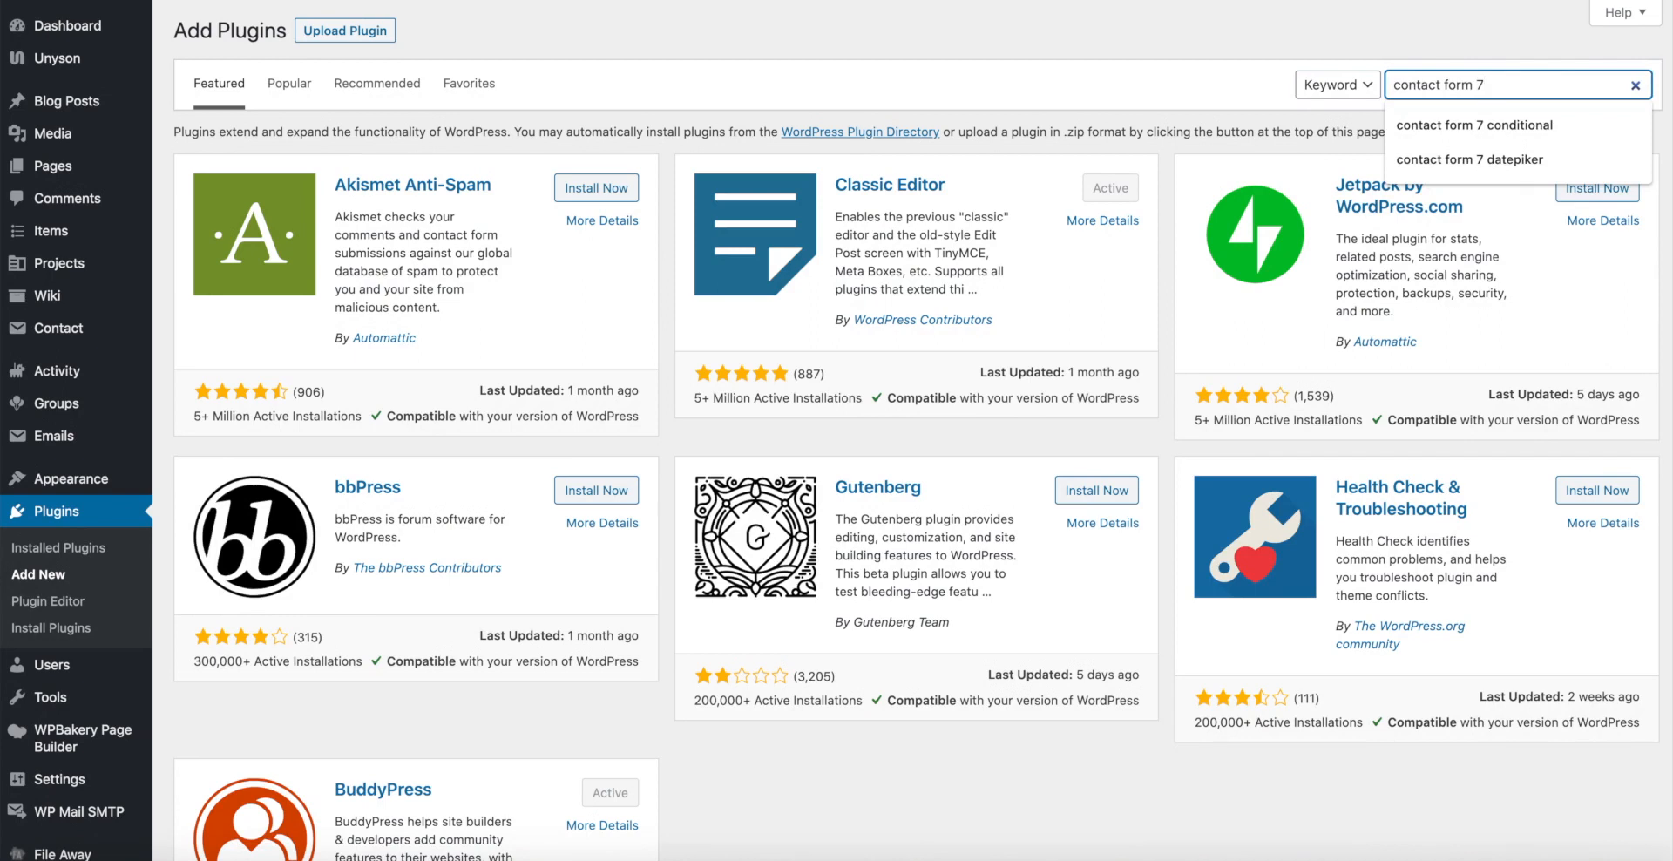
key(Return)
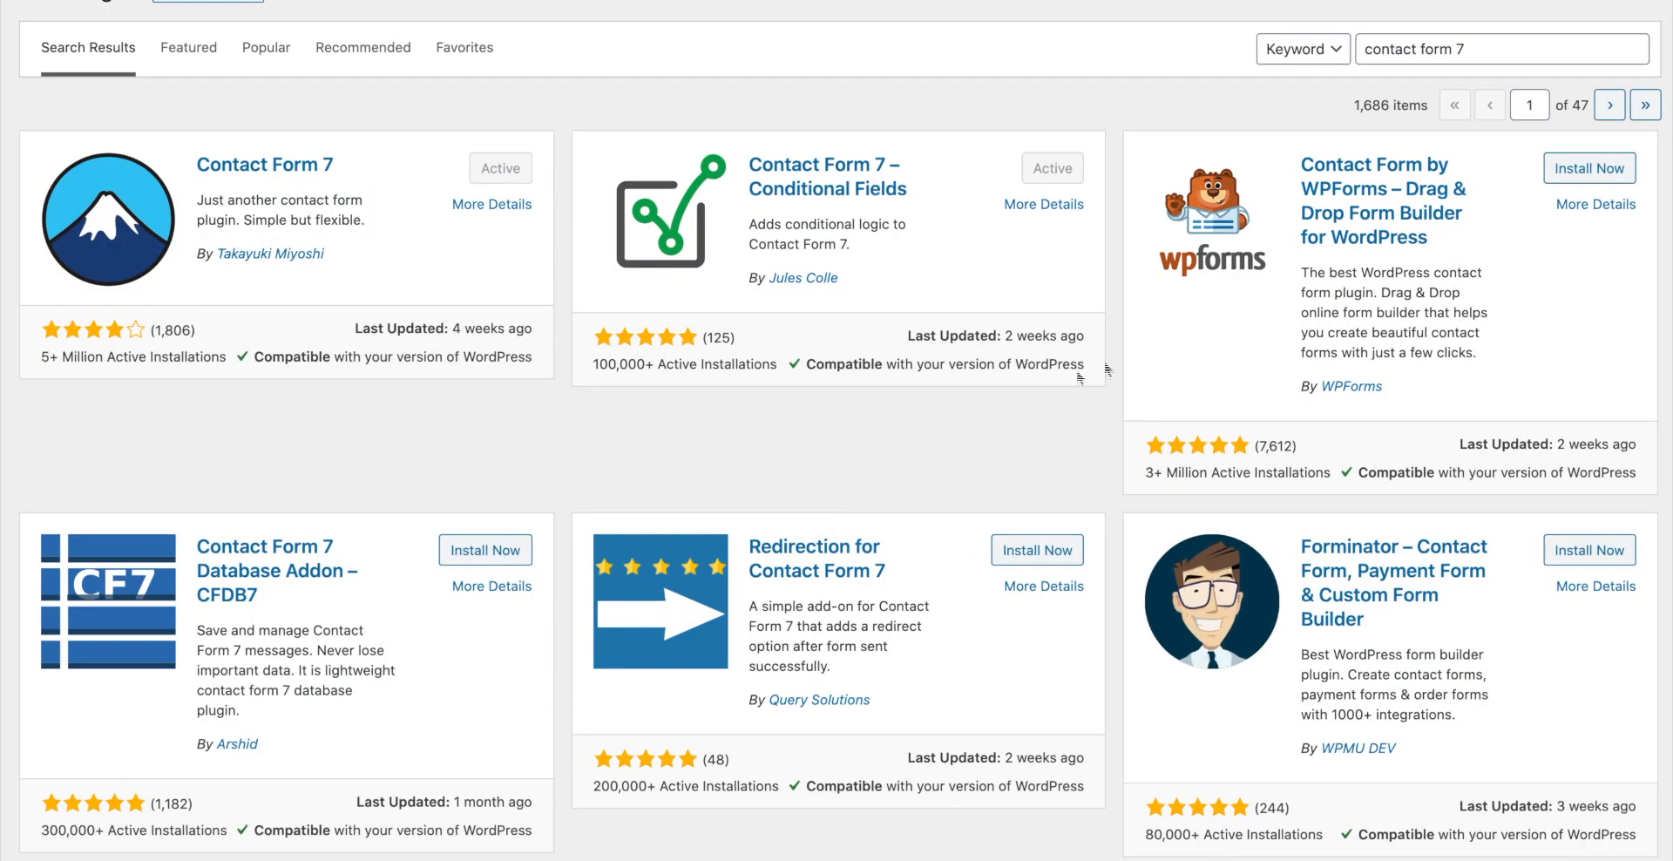
click(1482, 50)
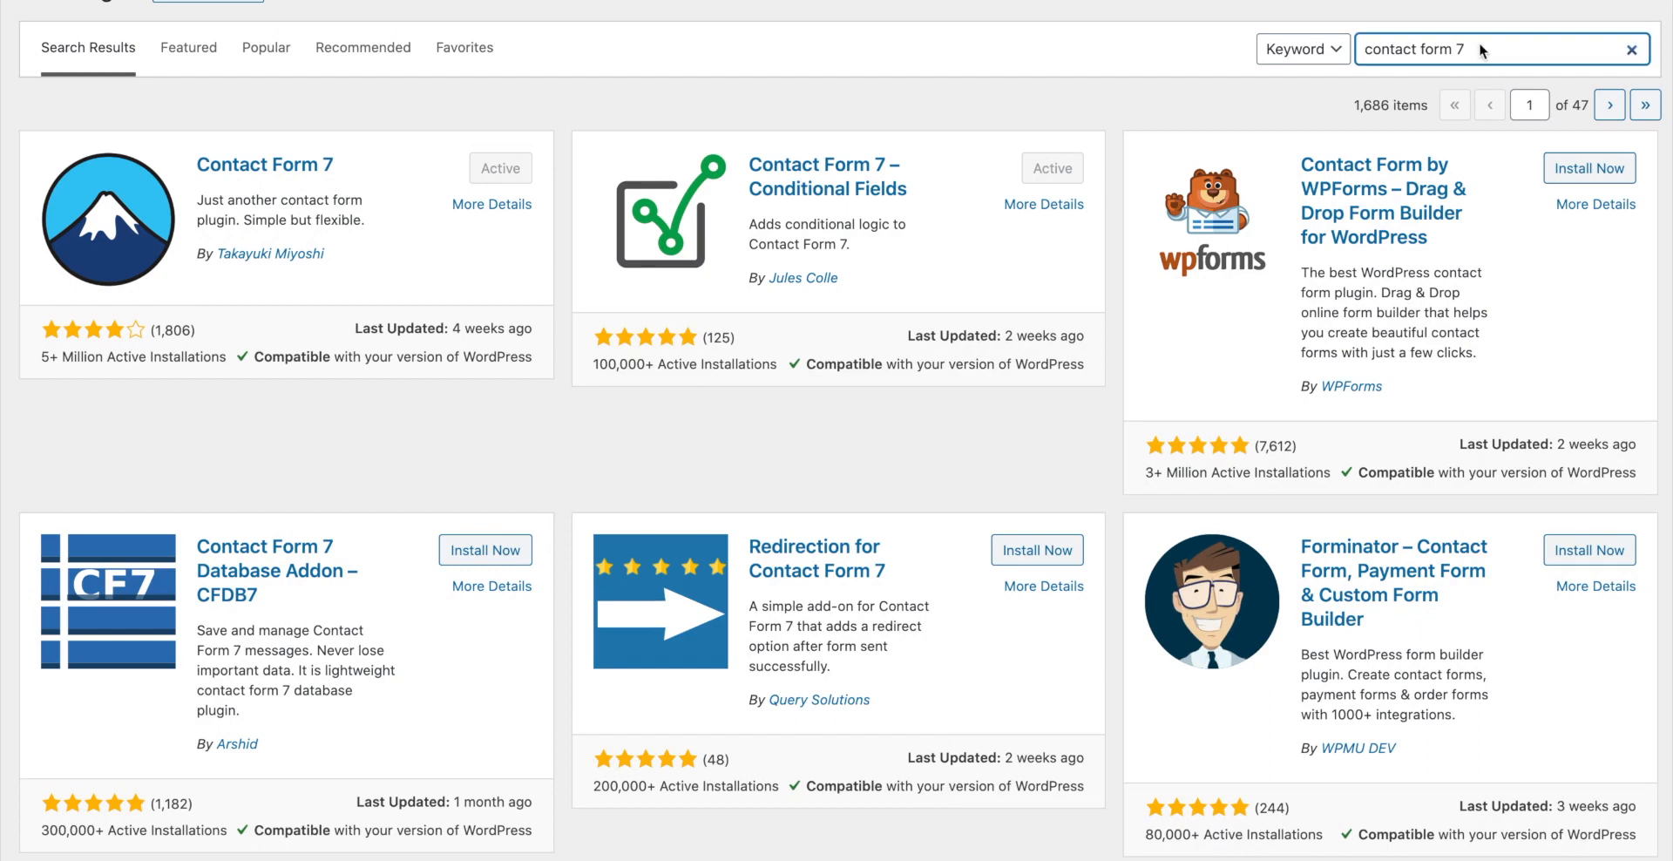
text(signature addon)
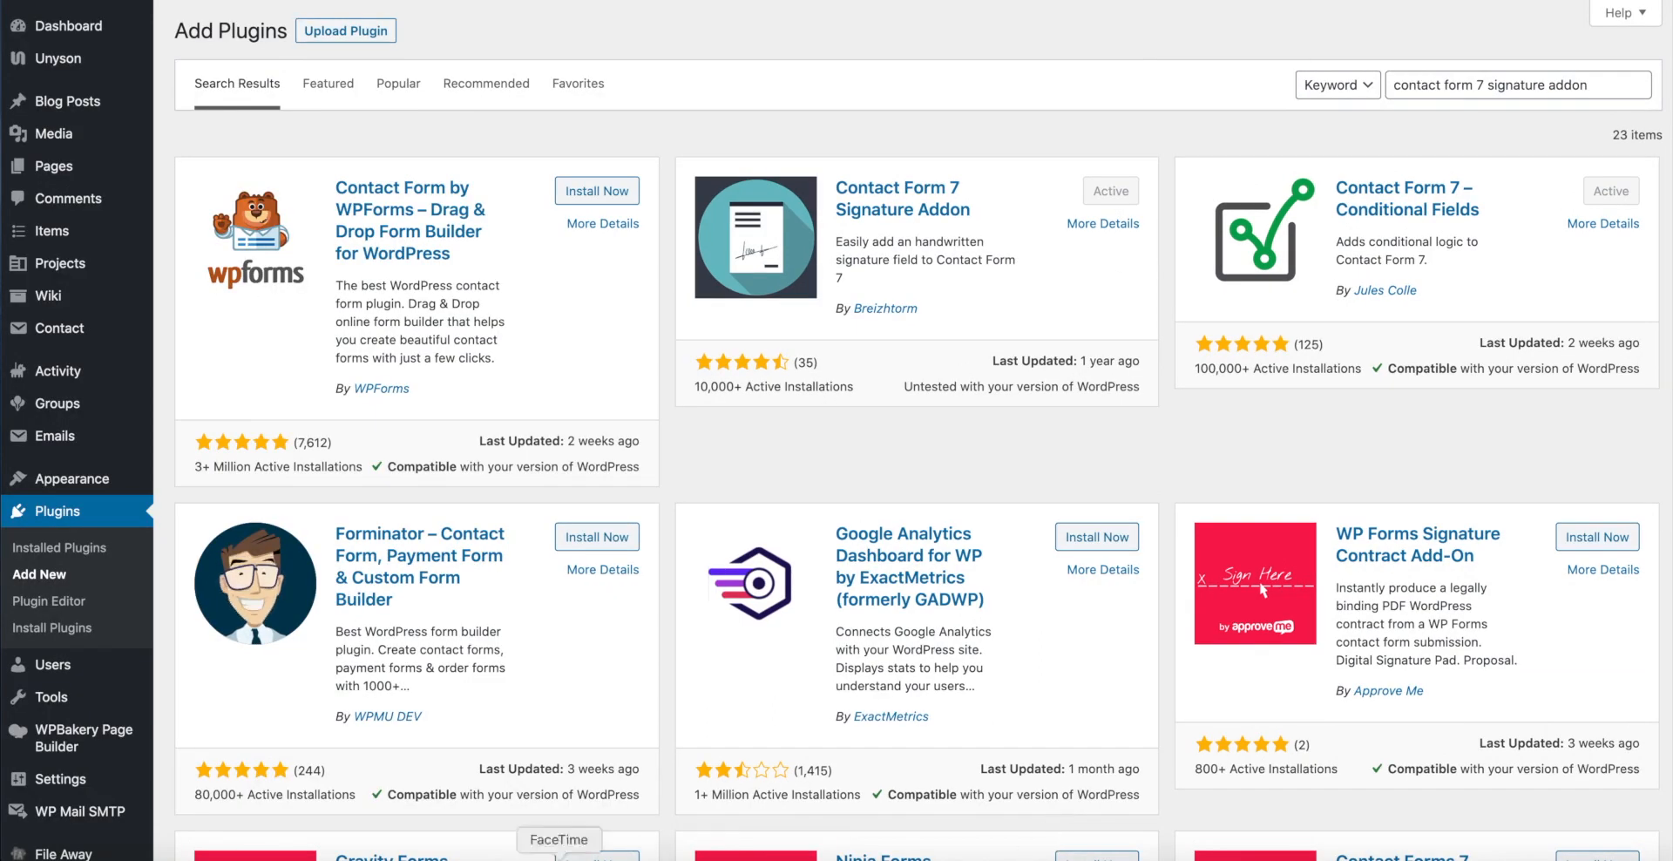
Step: Create a new contact form and title it "agreement"
mouse_move(52, 331)
click(195, 369)
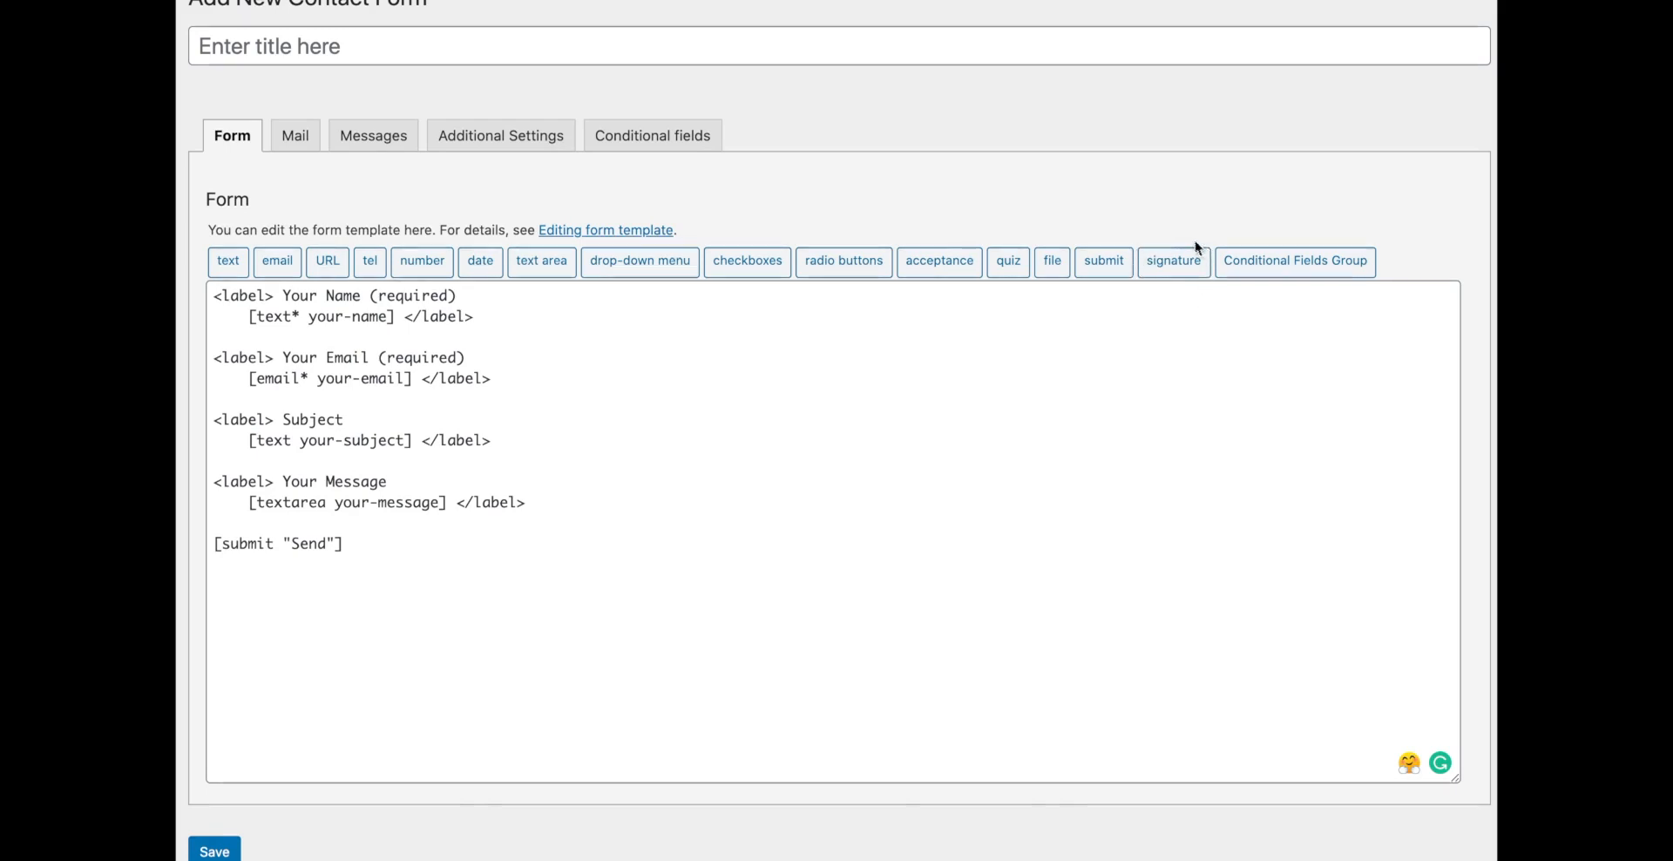
click(632, 53)
click(632, 53)
text(a)
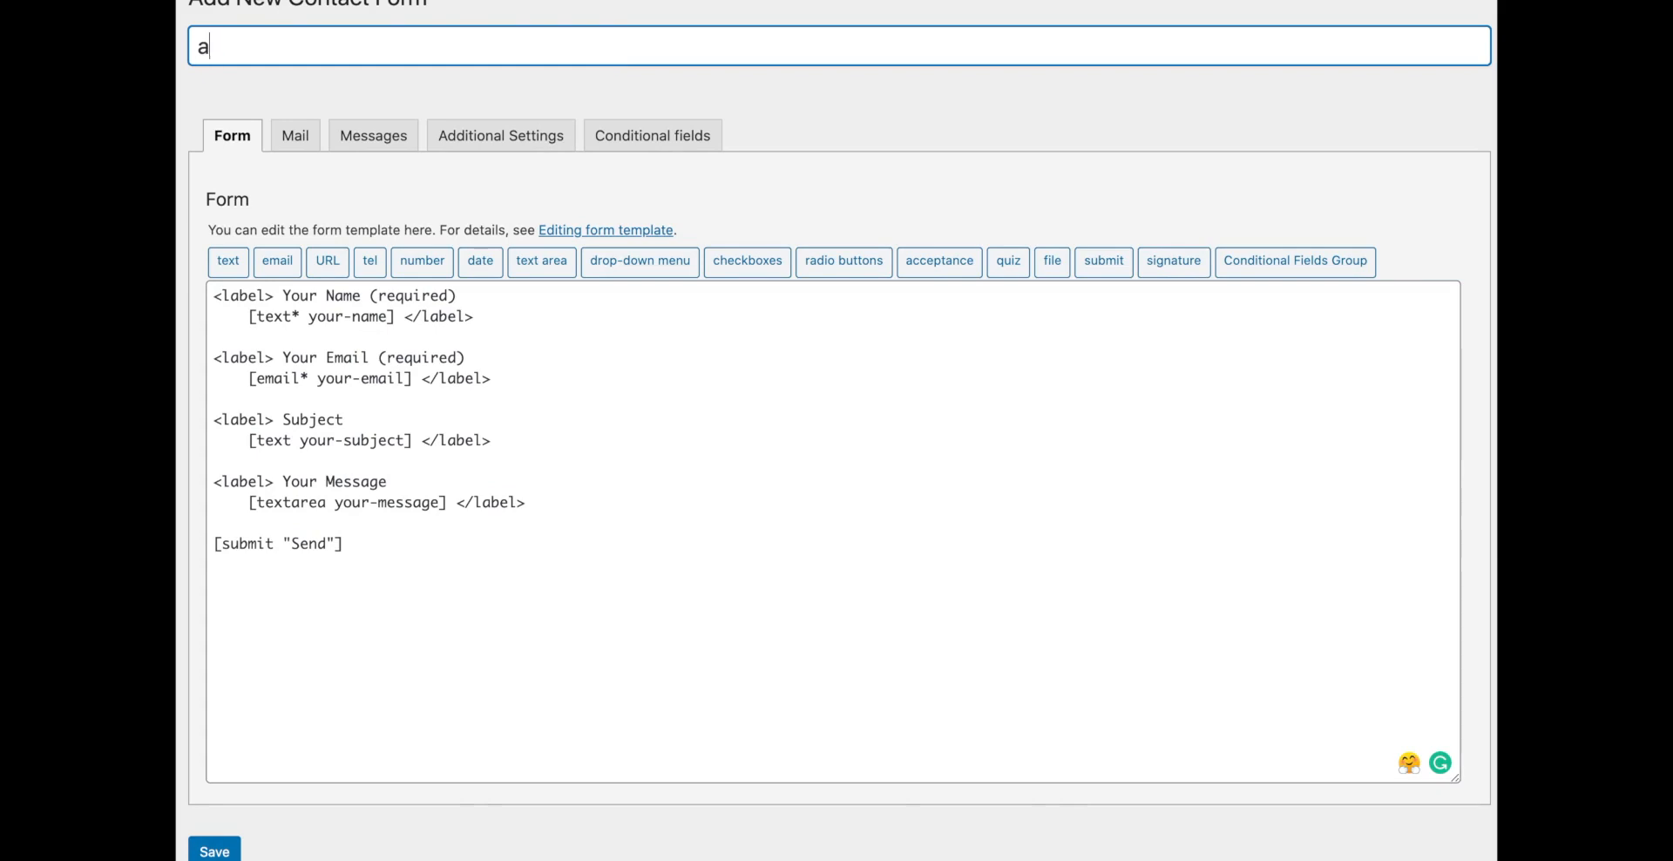
text(greement)
Step: Replace the default name, email, subject and message fields in the form template with an empty <p></p> paragraph
drag(538, 506, 203, 303)
key(BackSpace)
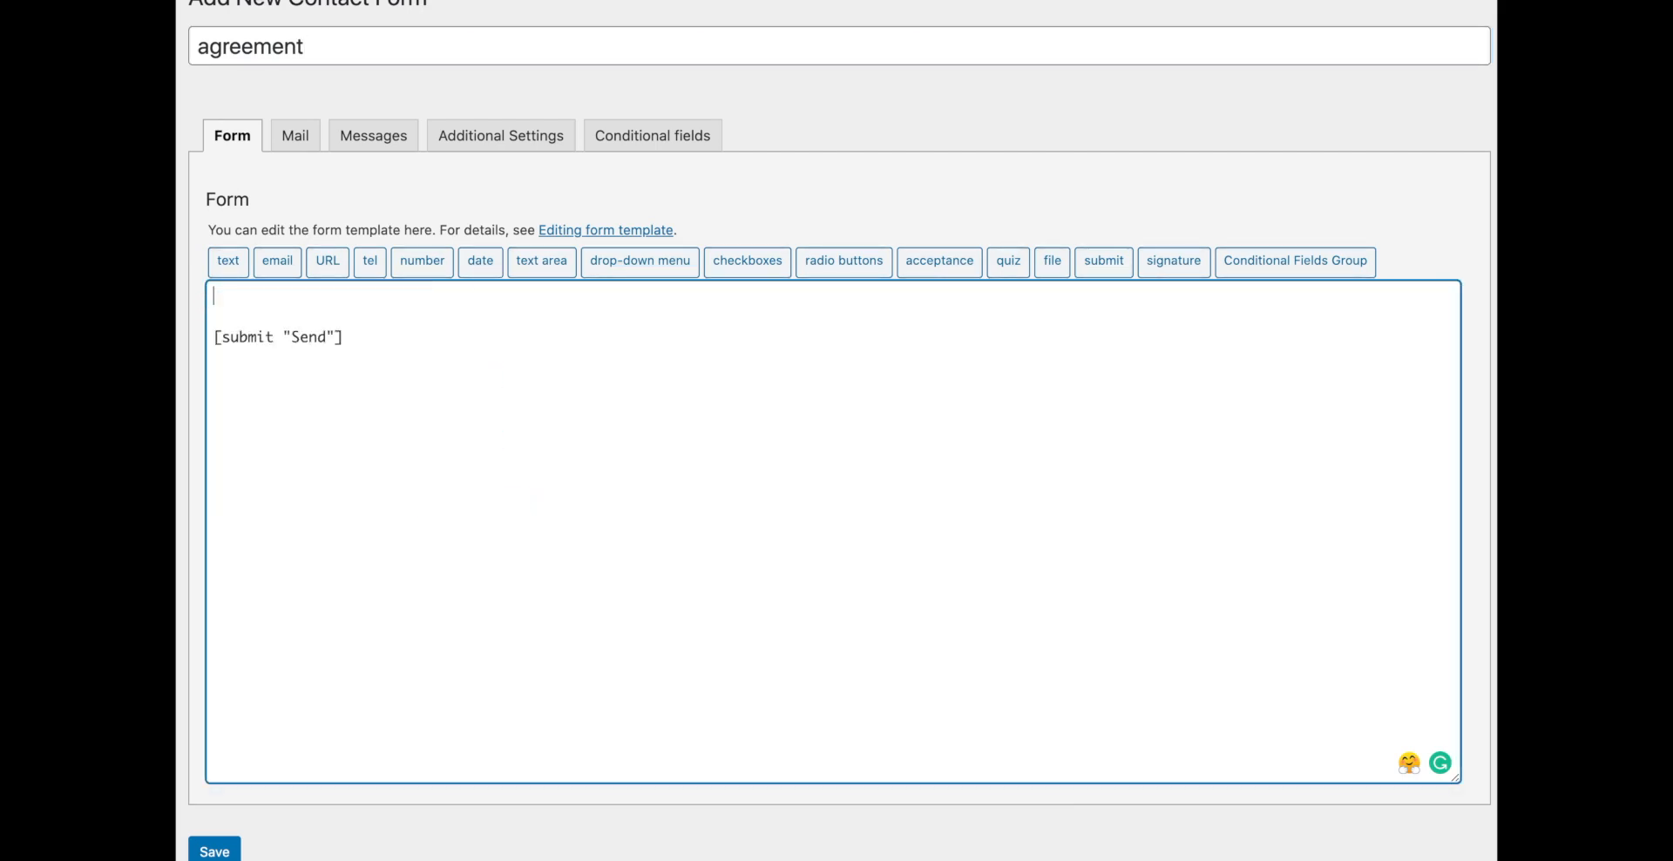
text(<p></p>)
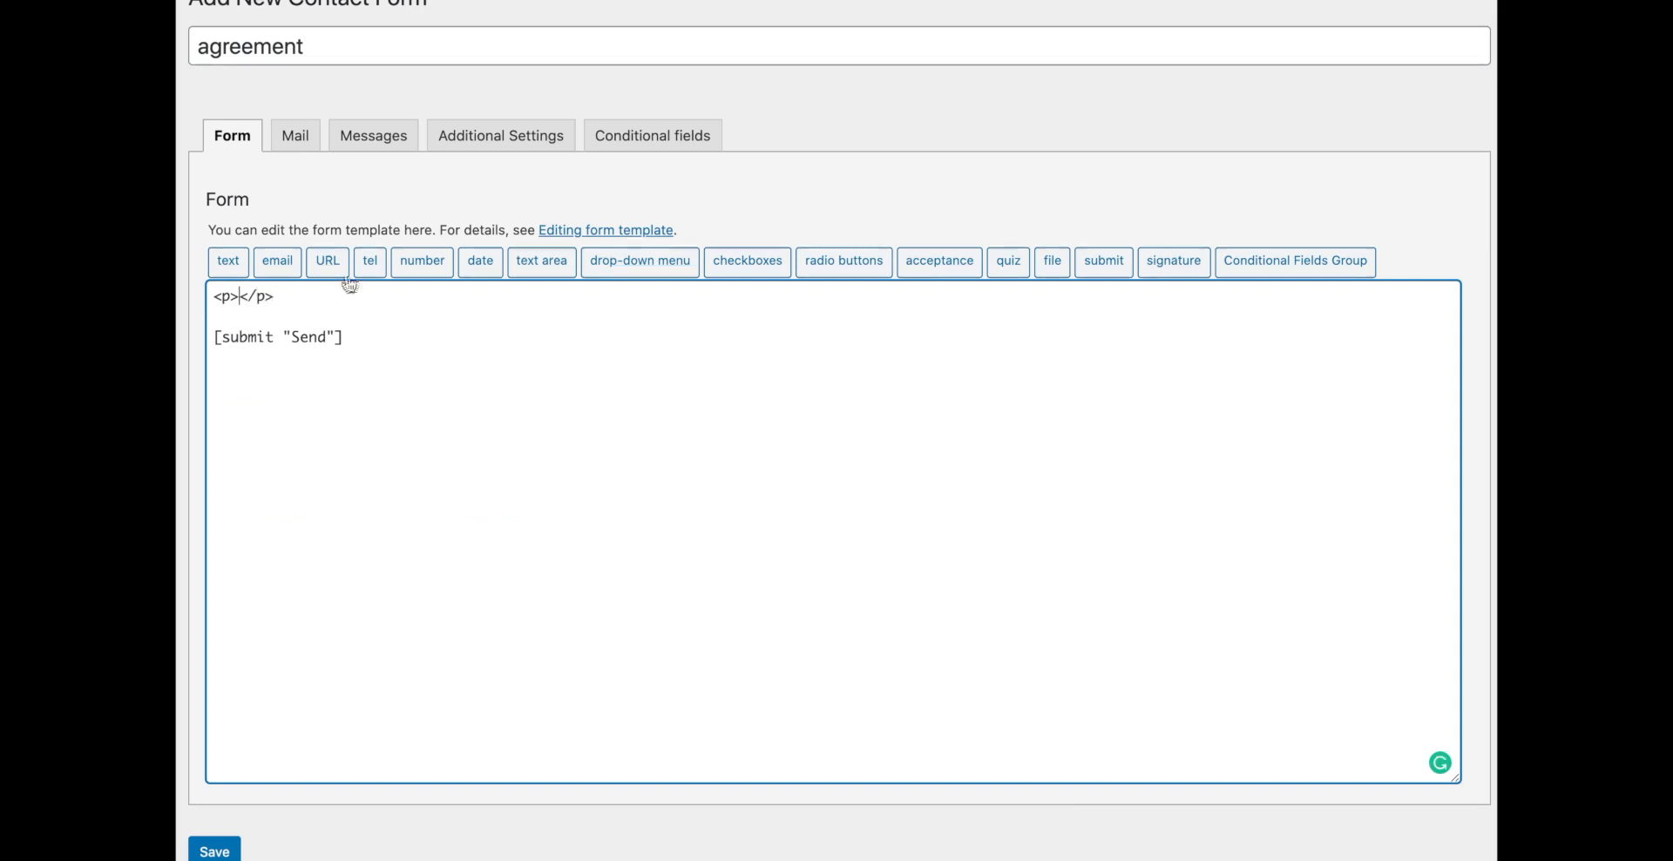
Step: Start a checkboxes form-tag inside the paragraph, make it a required field and name it "agreement"
click(763, 271)
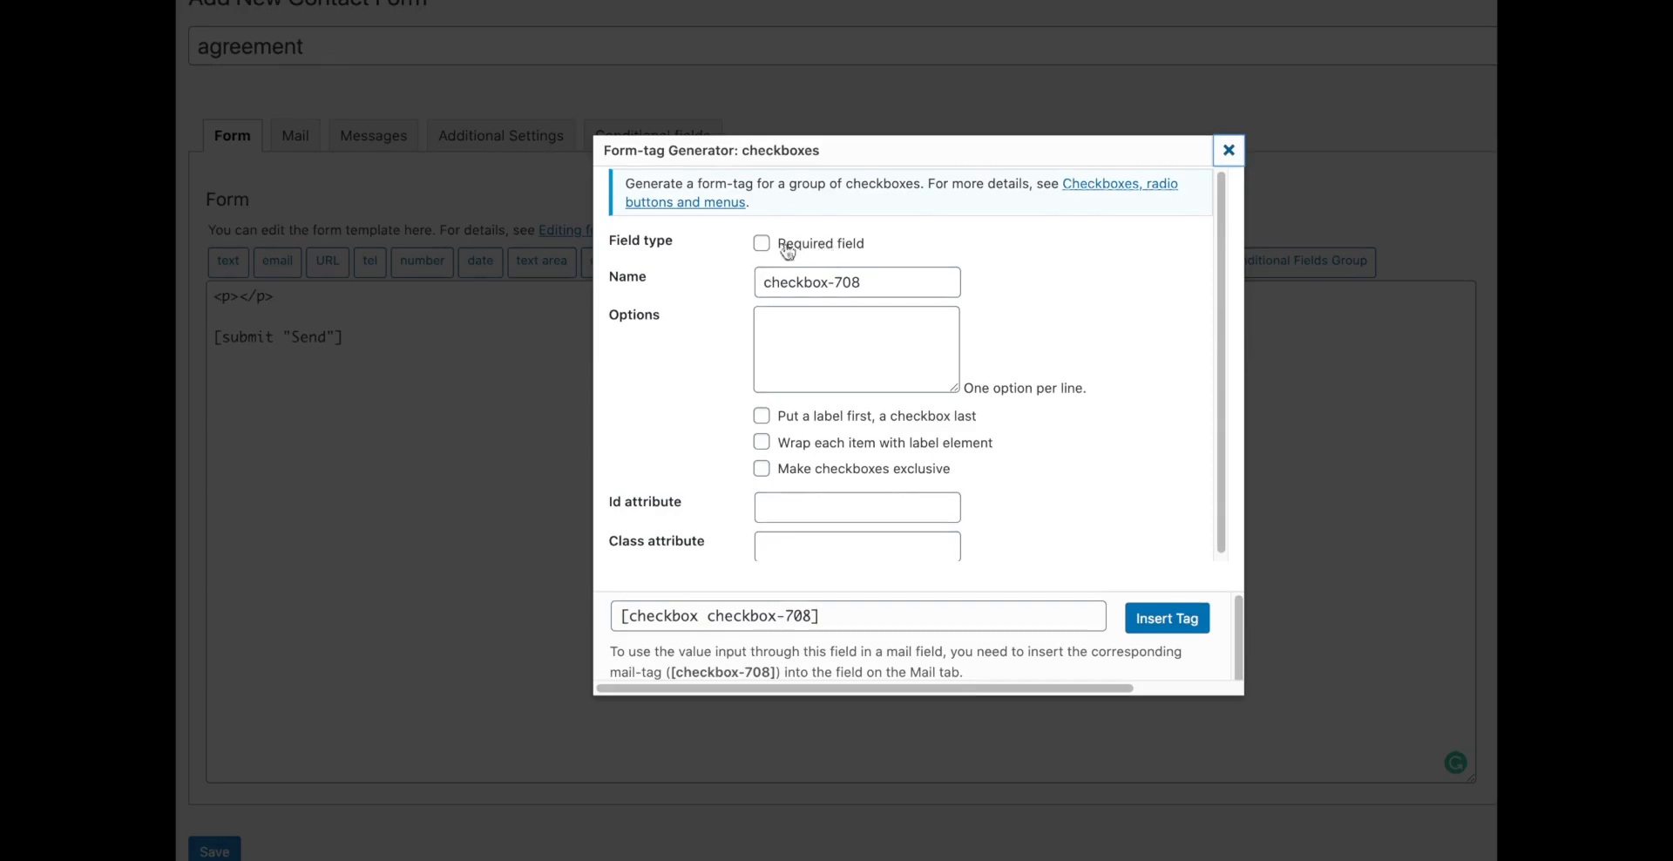
click(766, 252)
double_click(833, 282)
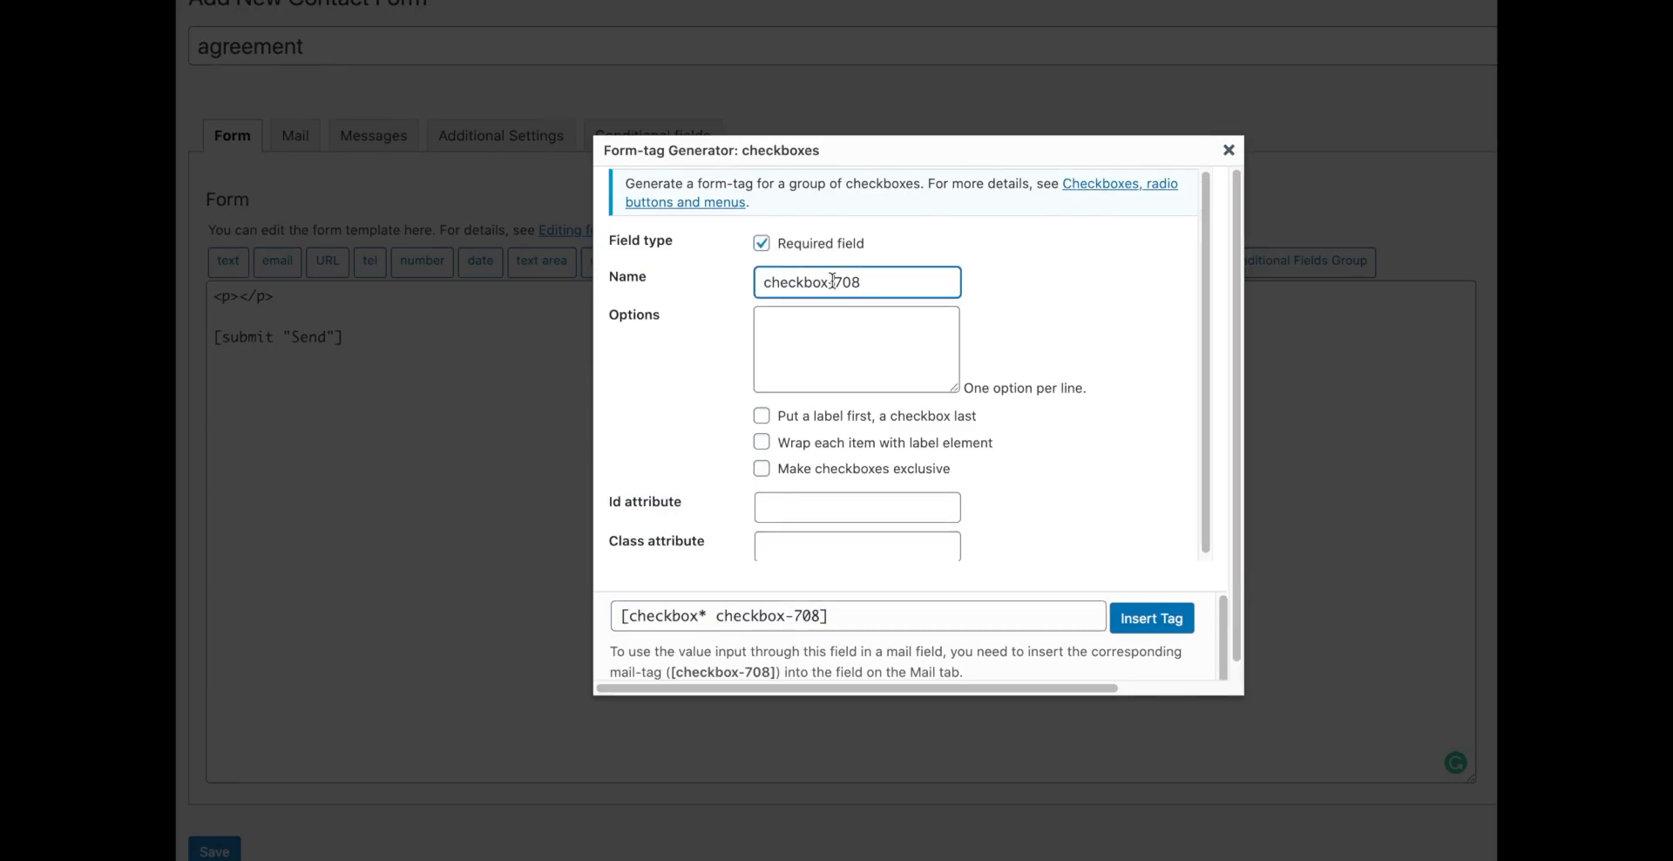
click(821, 282)
triple_click(821, 283)
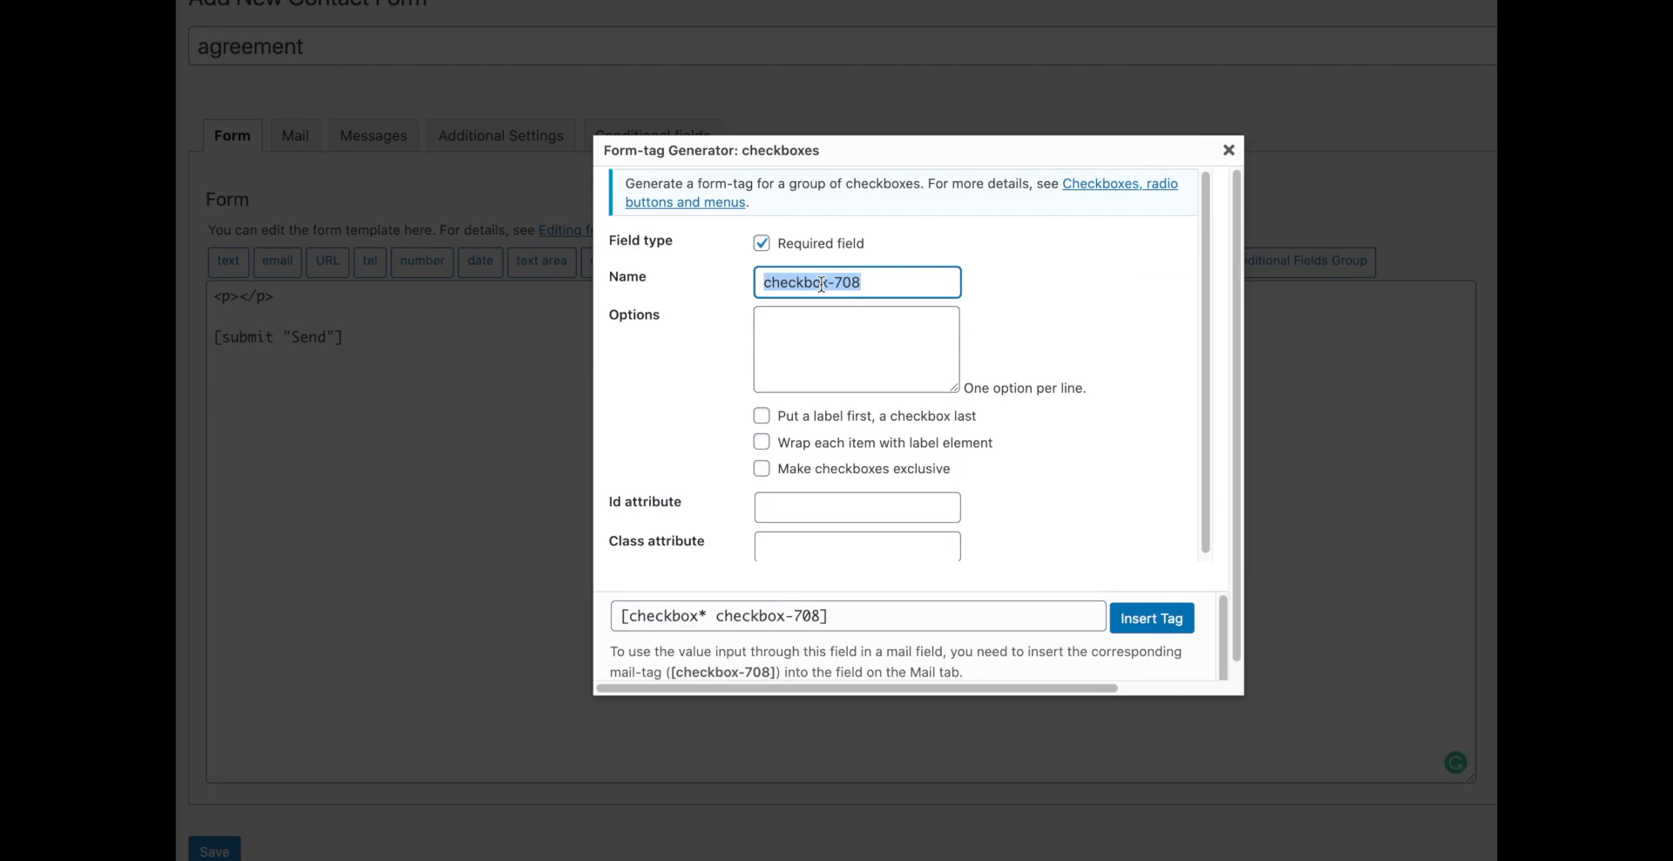
text(agreement)
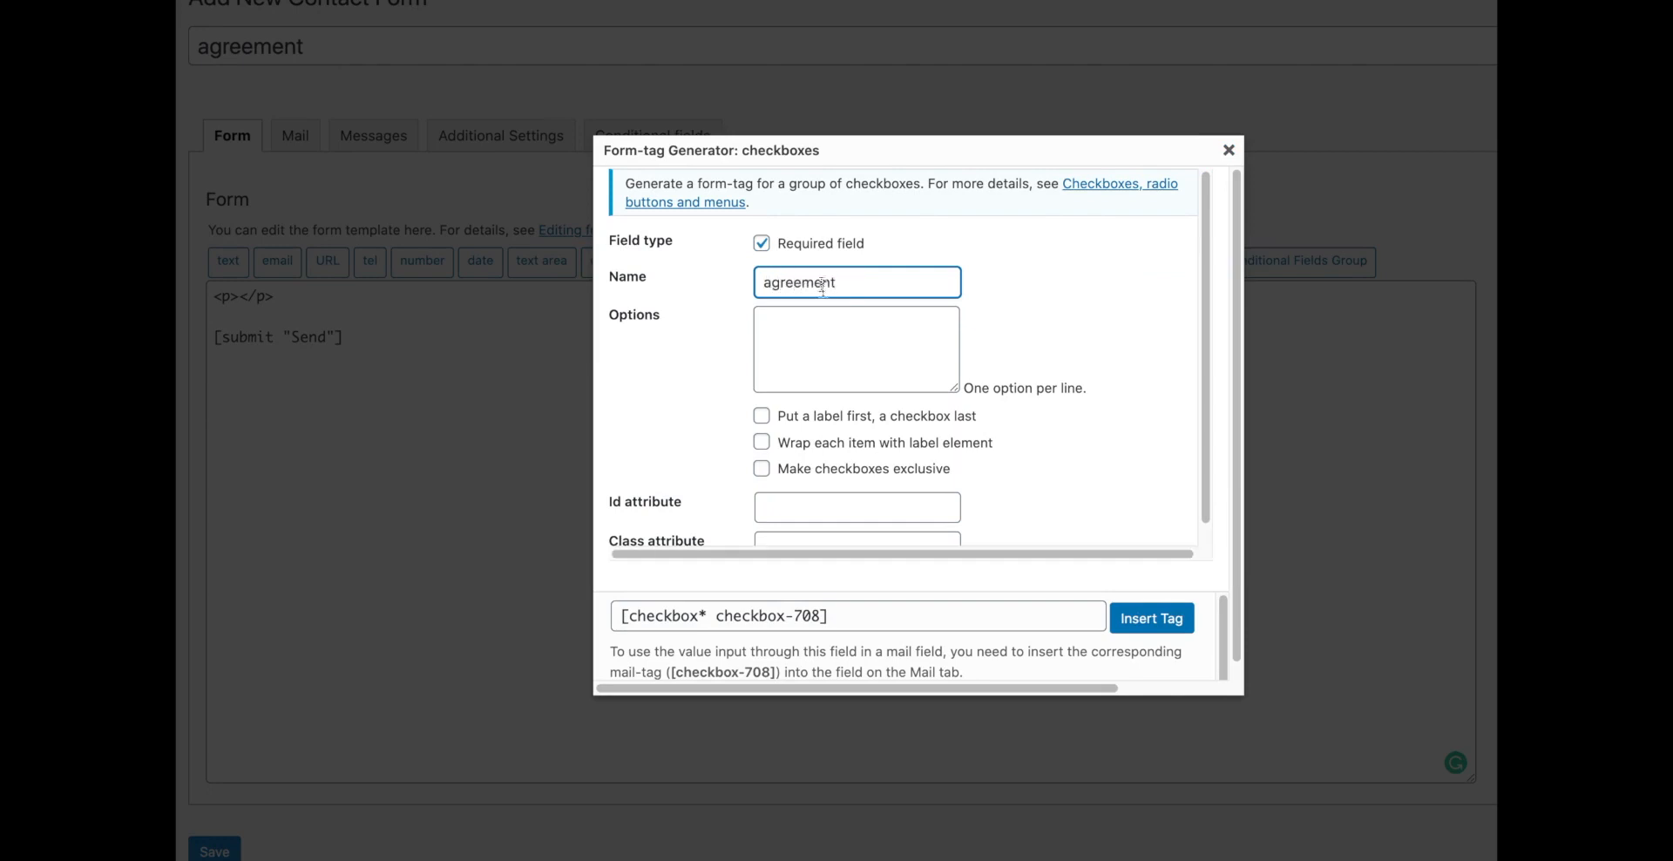
Step: Give the checkbox the option "I agree on terms and conditions", put the label first, and insert the tag
click(924, 336)
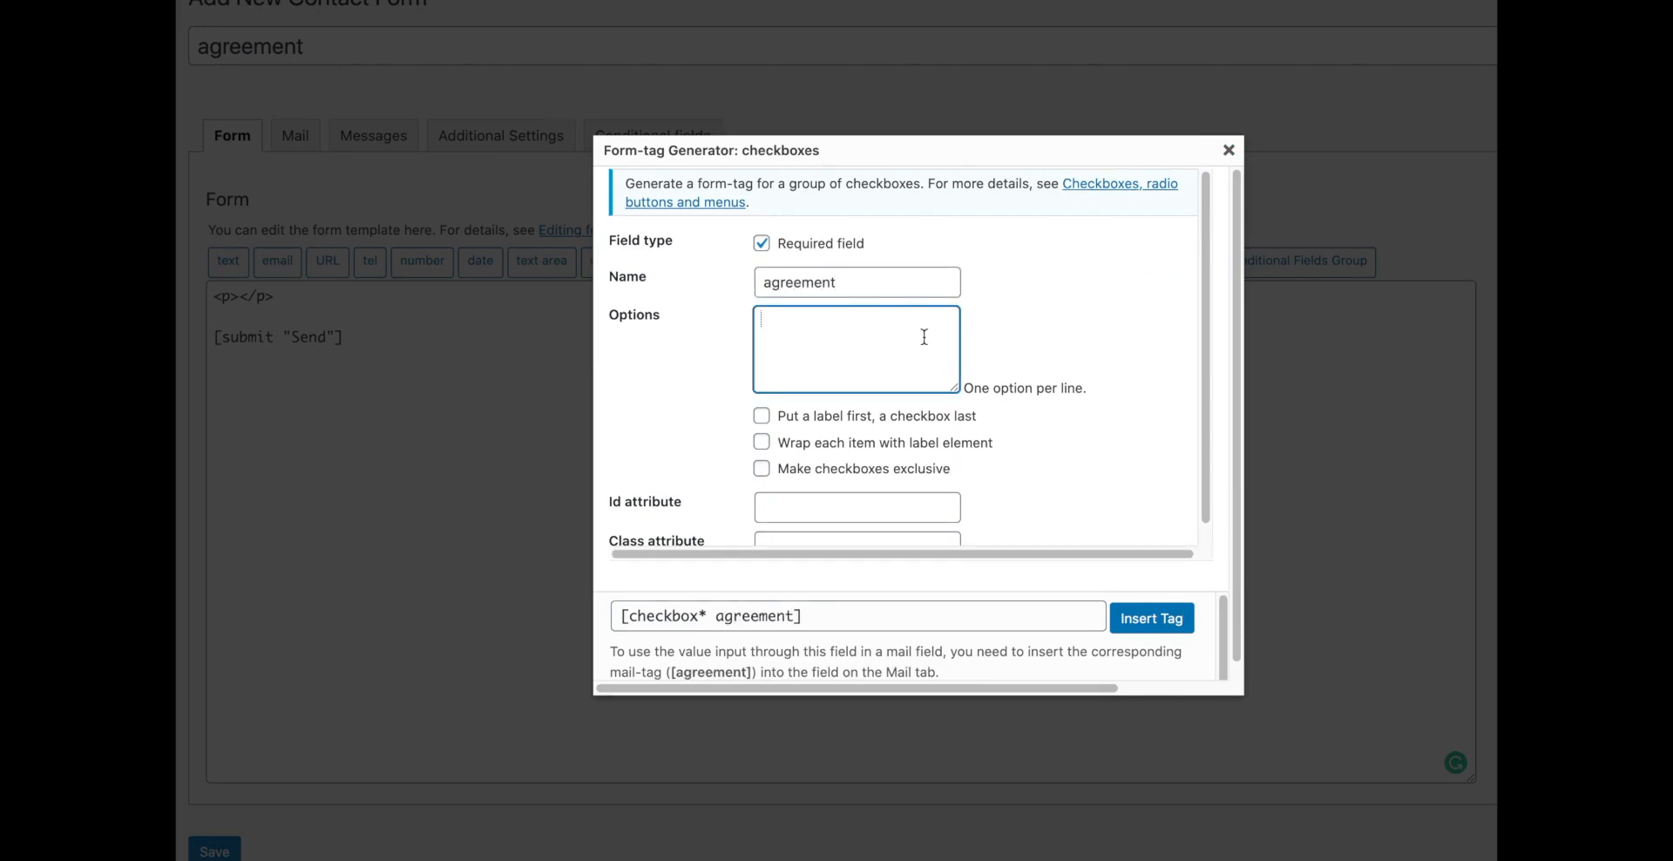
text(I agree on terms and conditions)
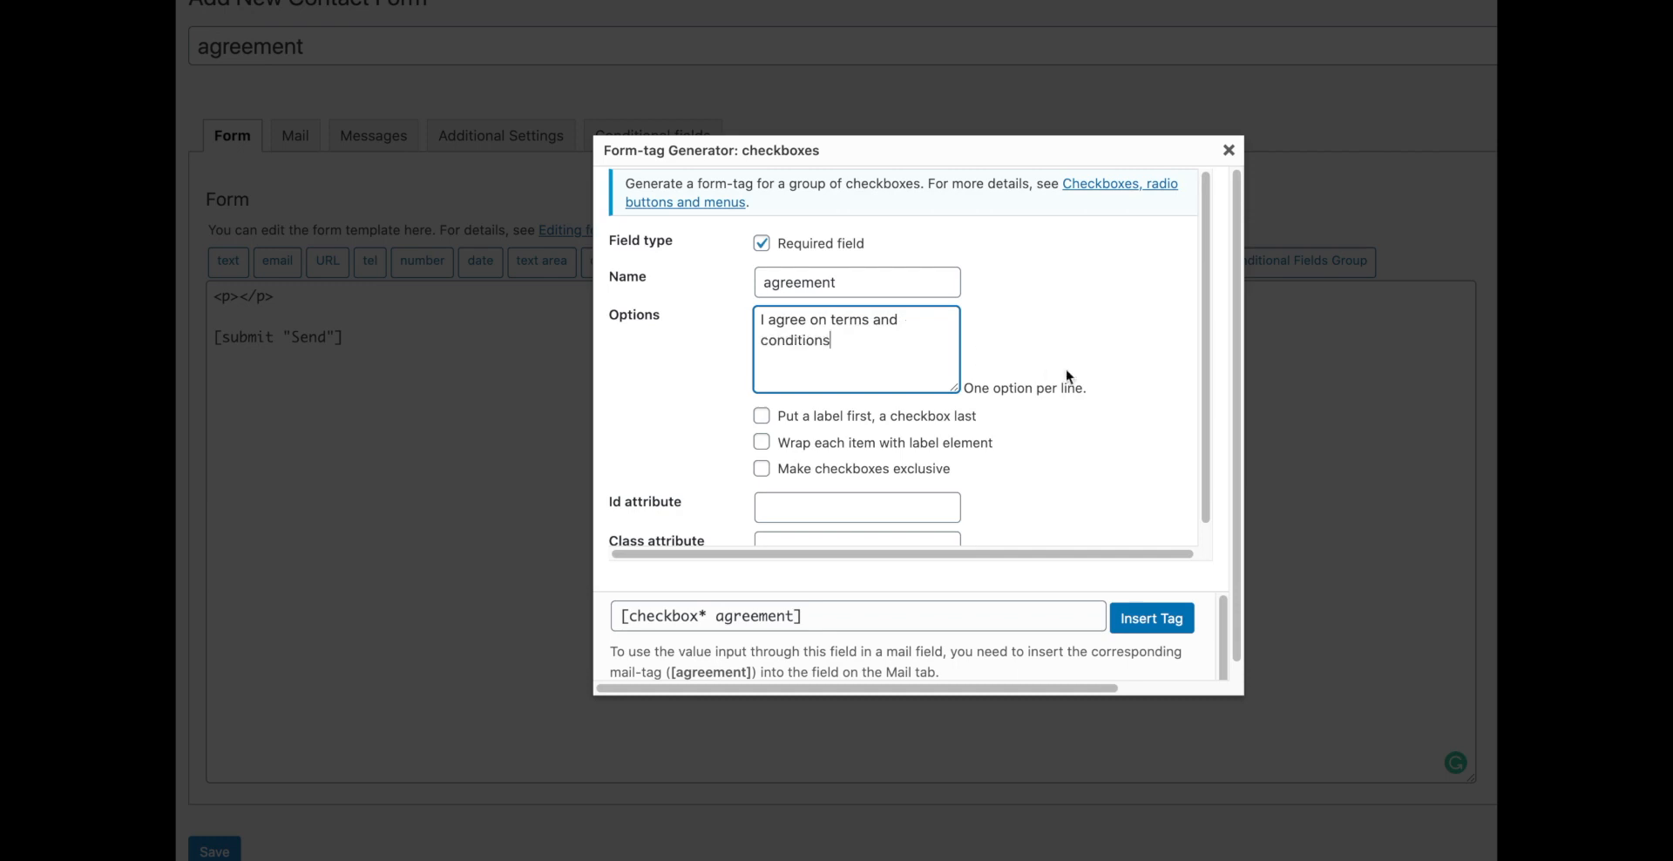
scroll(952, 476, down, 1)
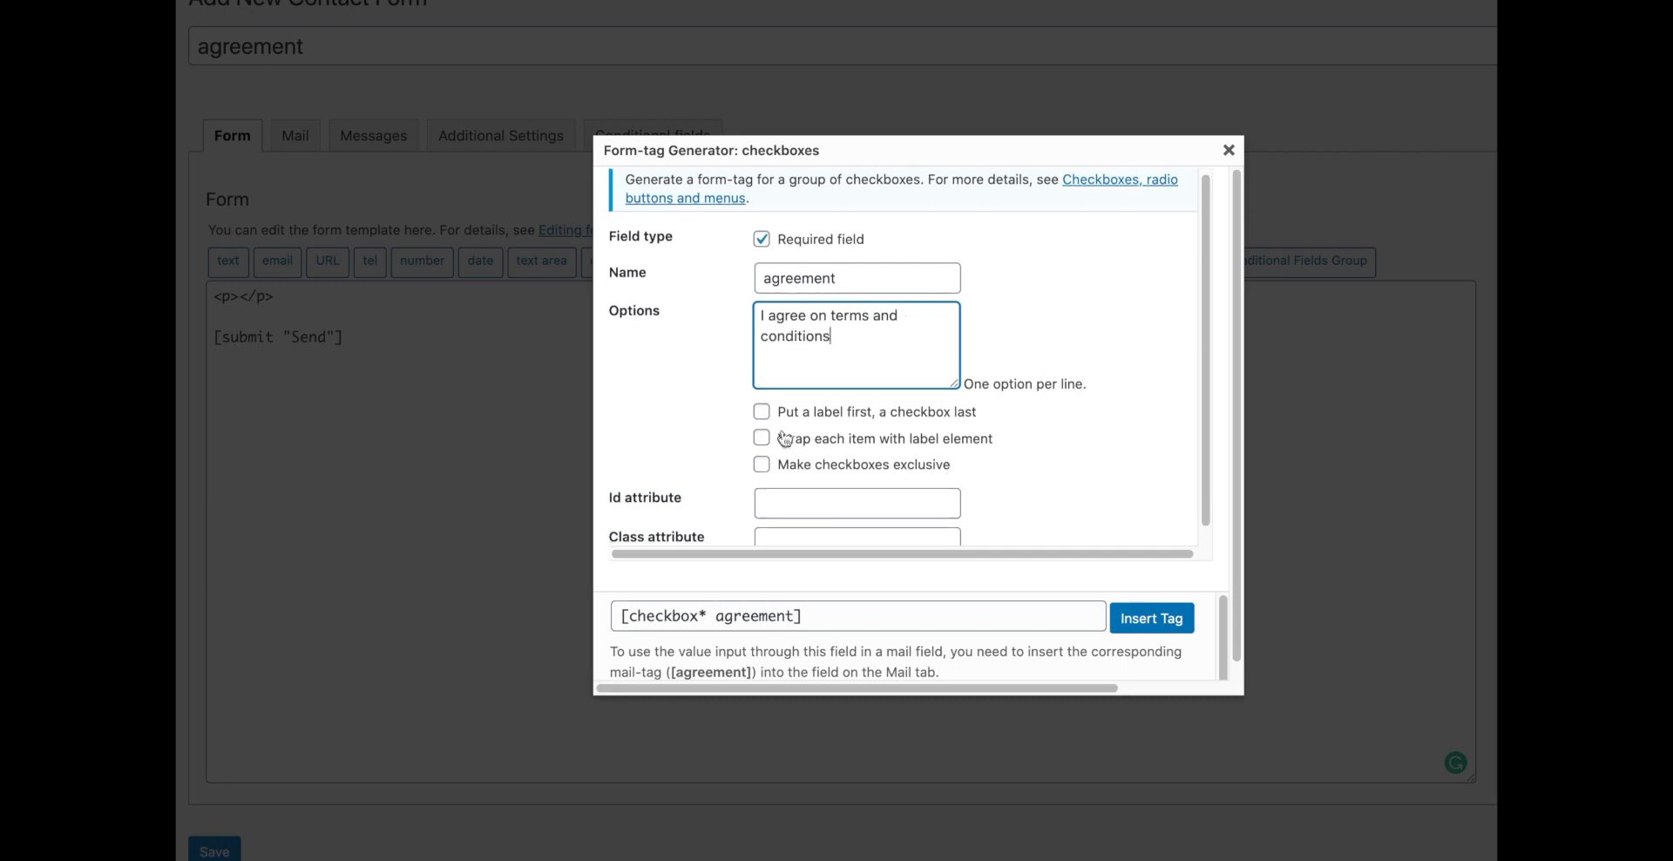
click(762, 412)
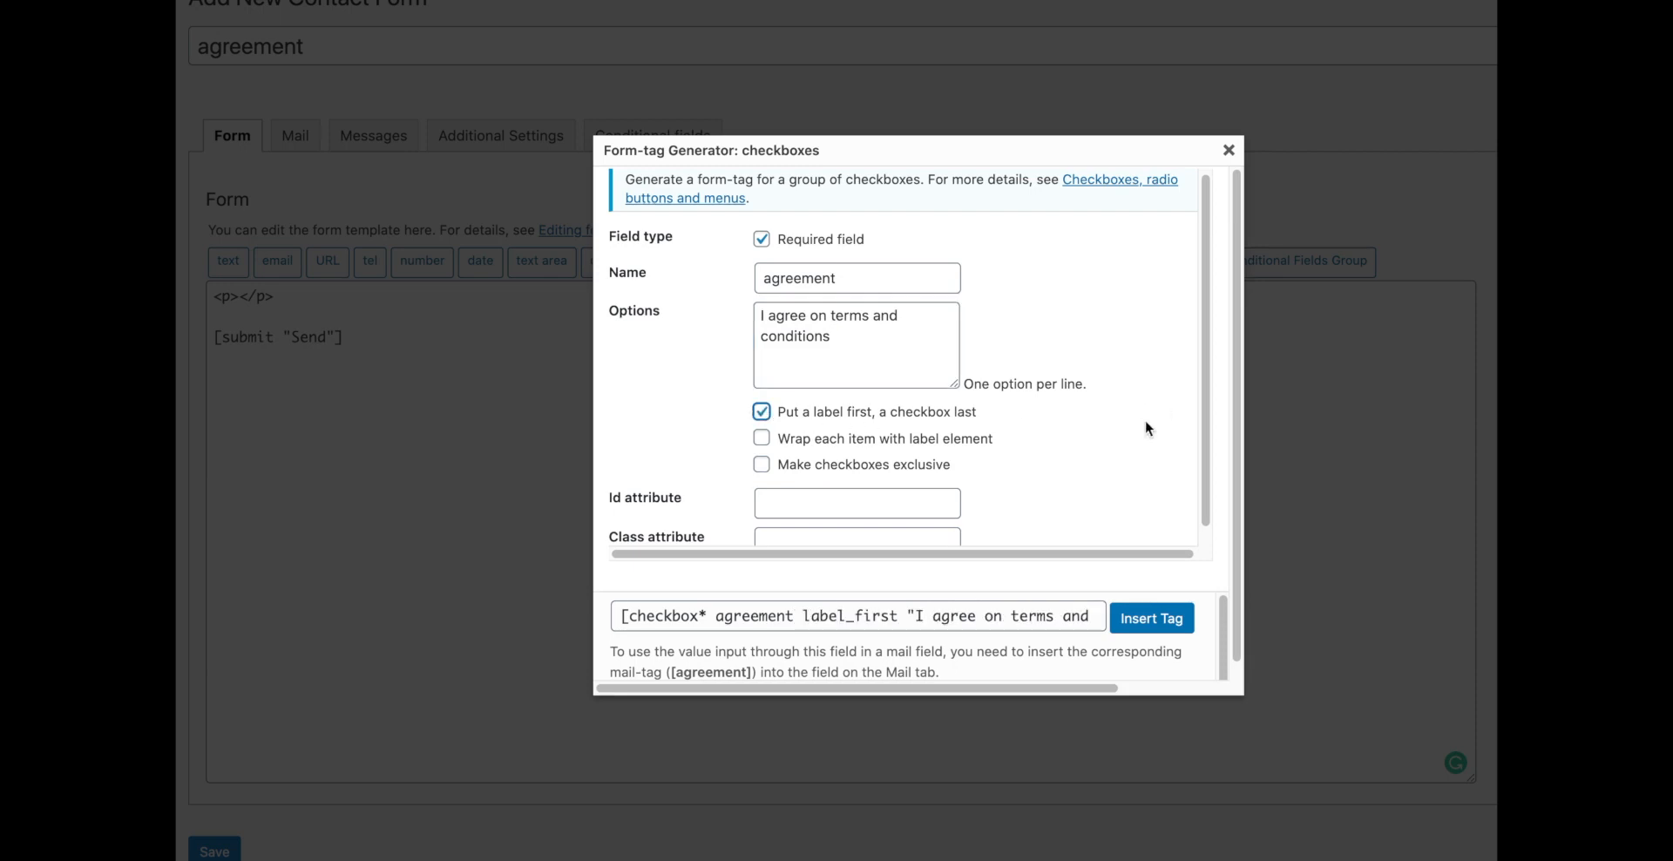
click(1157, 622)
Step: Add a <p></p> paragraph containing "Print Name" between the checkbox line and the submit tag
key(End)
key(Return)
key(Return)
click(315, 341)
text(<p></p>)
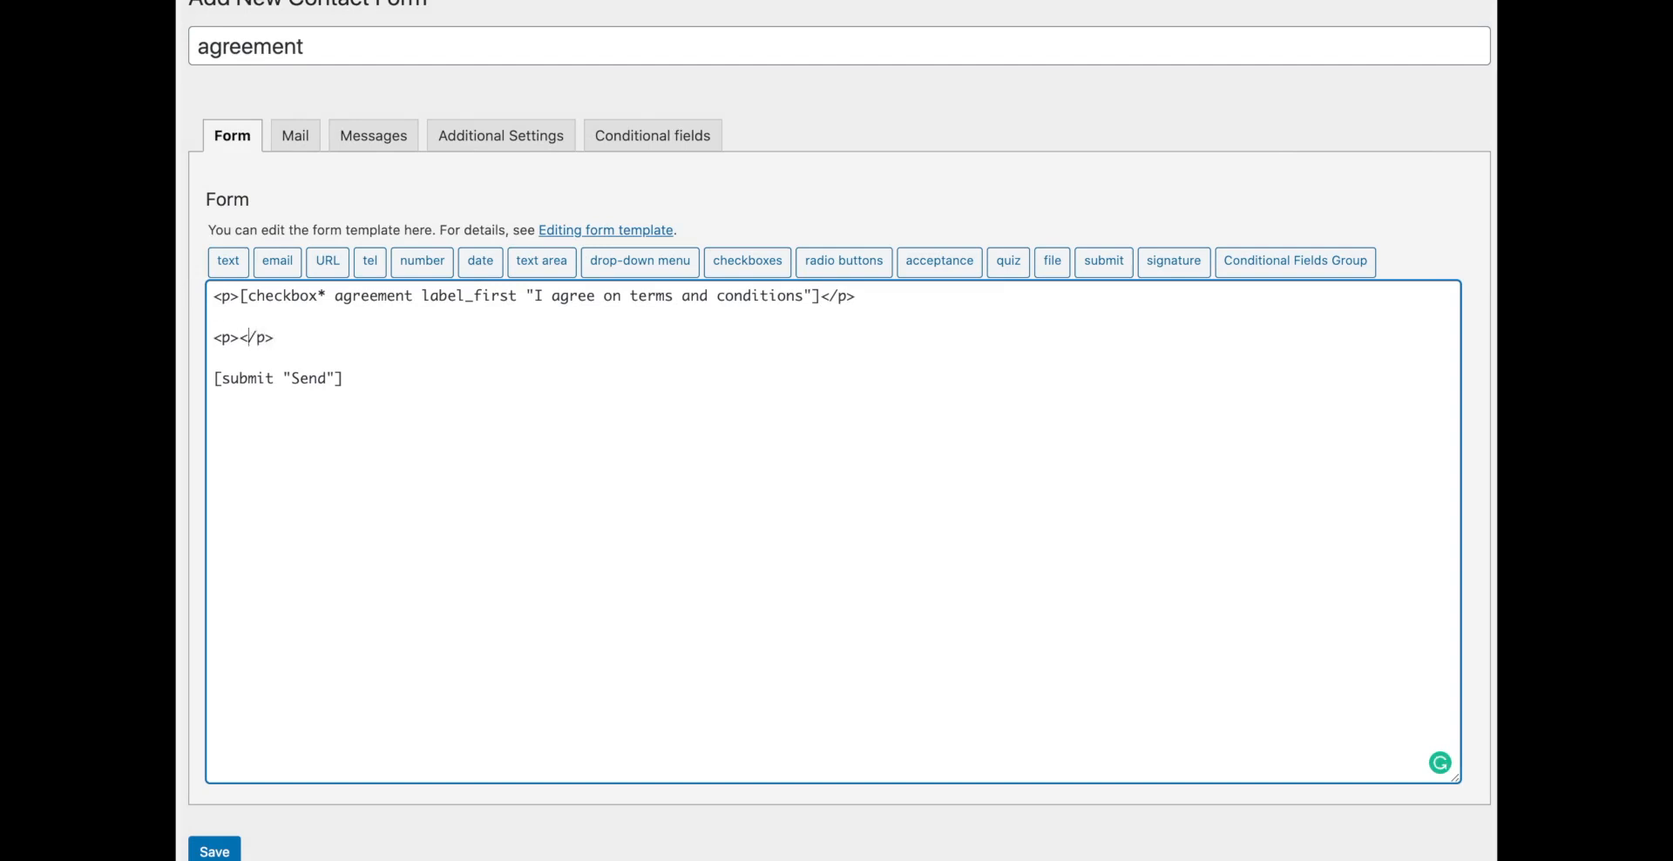
text(Print Name)
Step: Insert a required text form-tag named "name" after the Print Name label
click(225, 264)
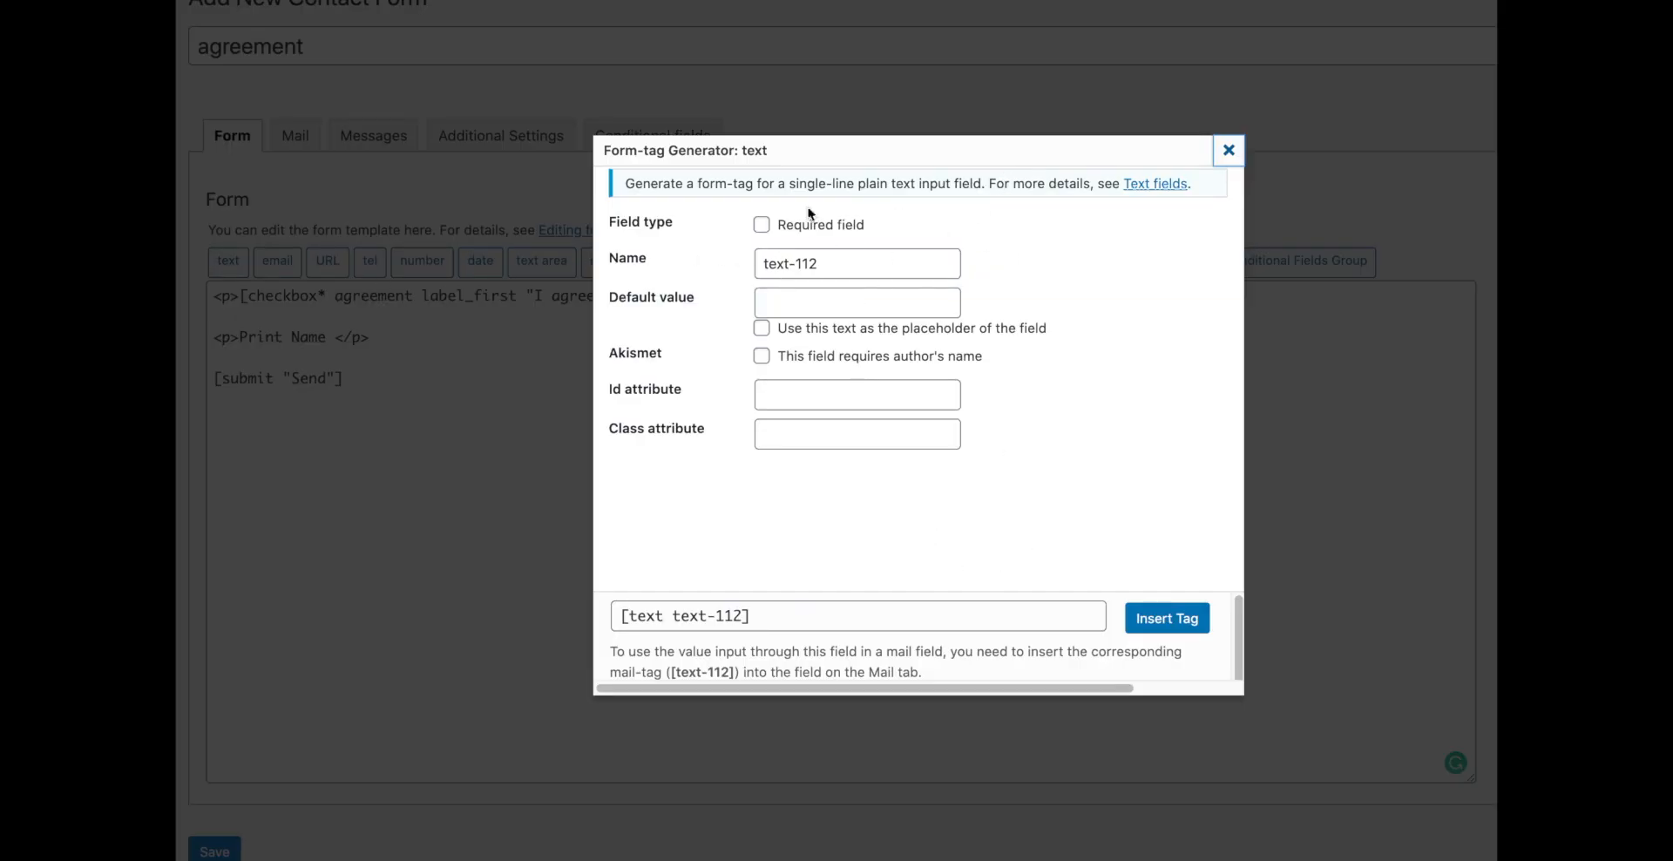
click(762, 224)
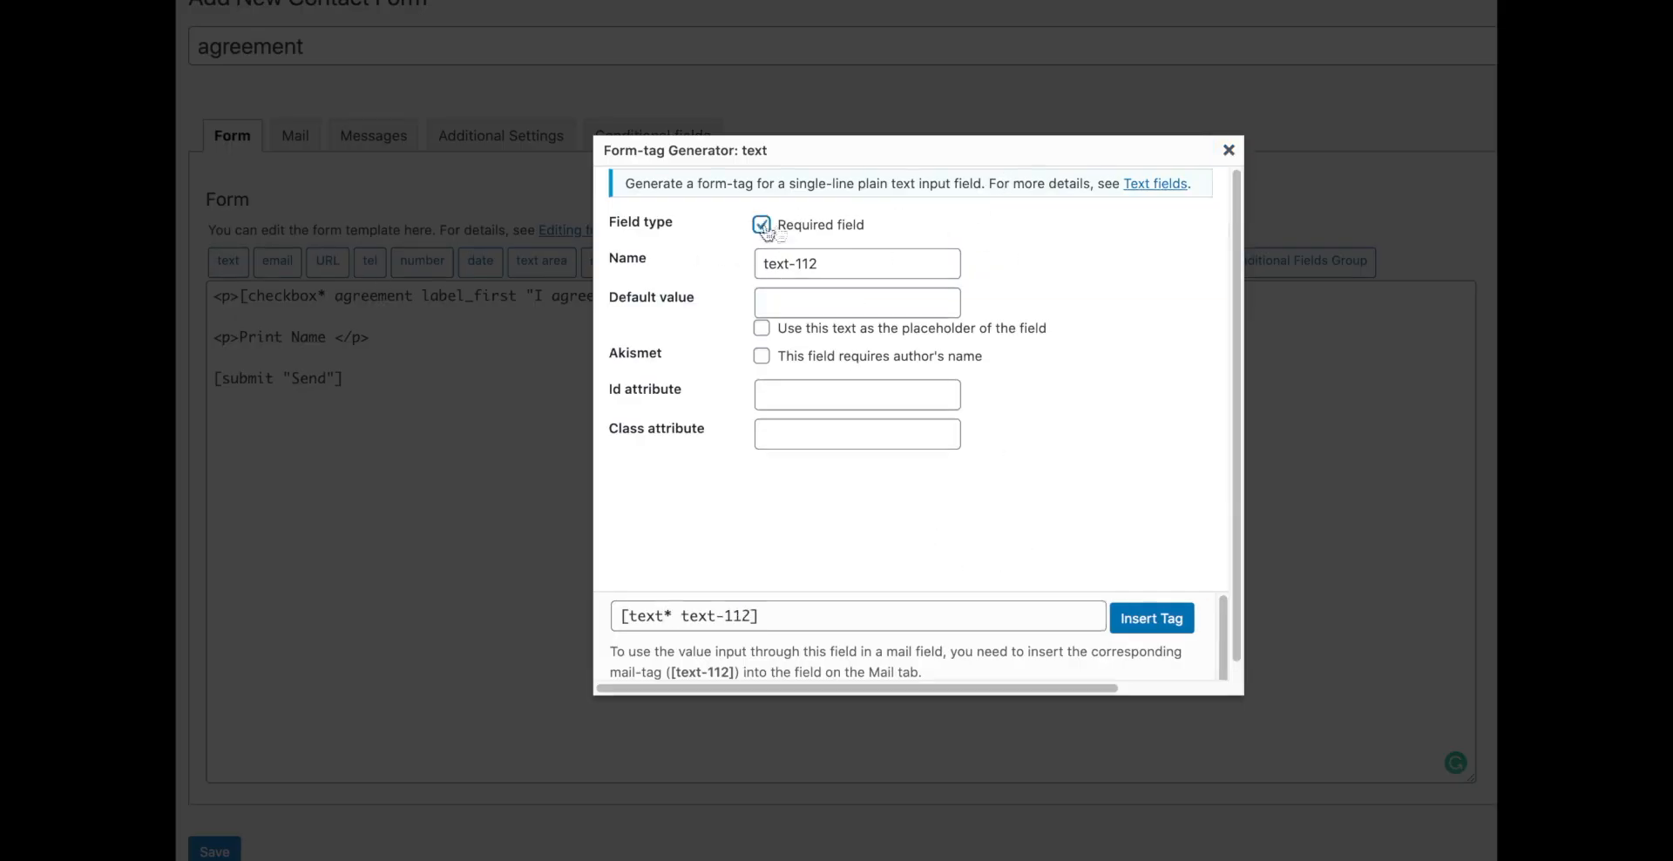
triple_click(866, 261)
text(name)
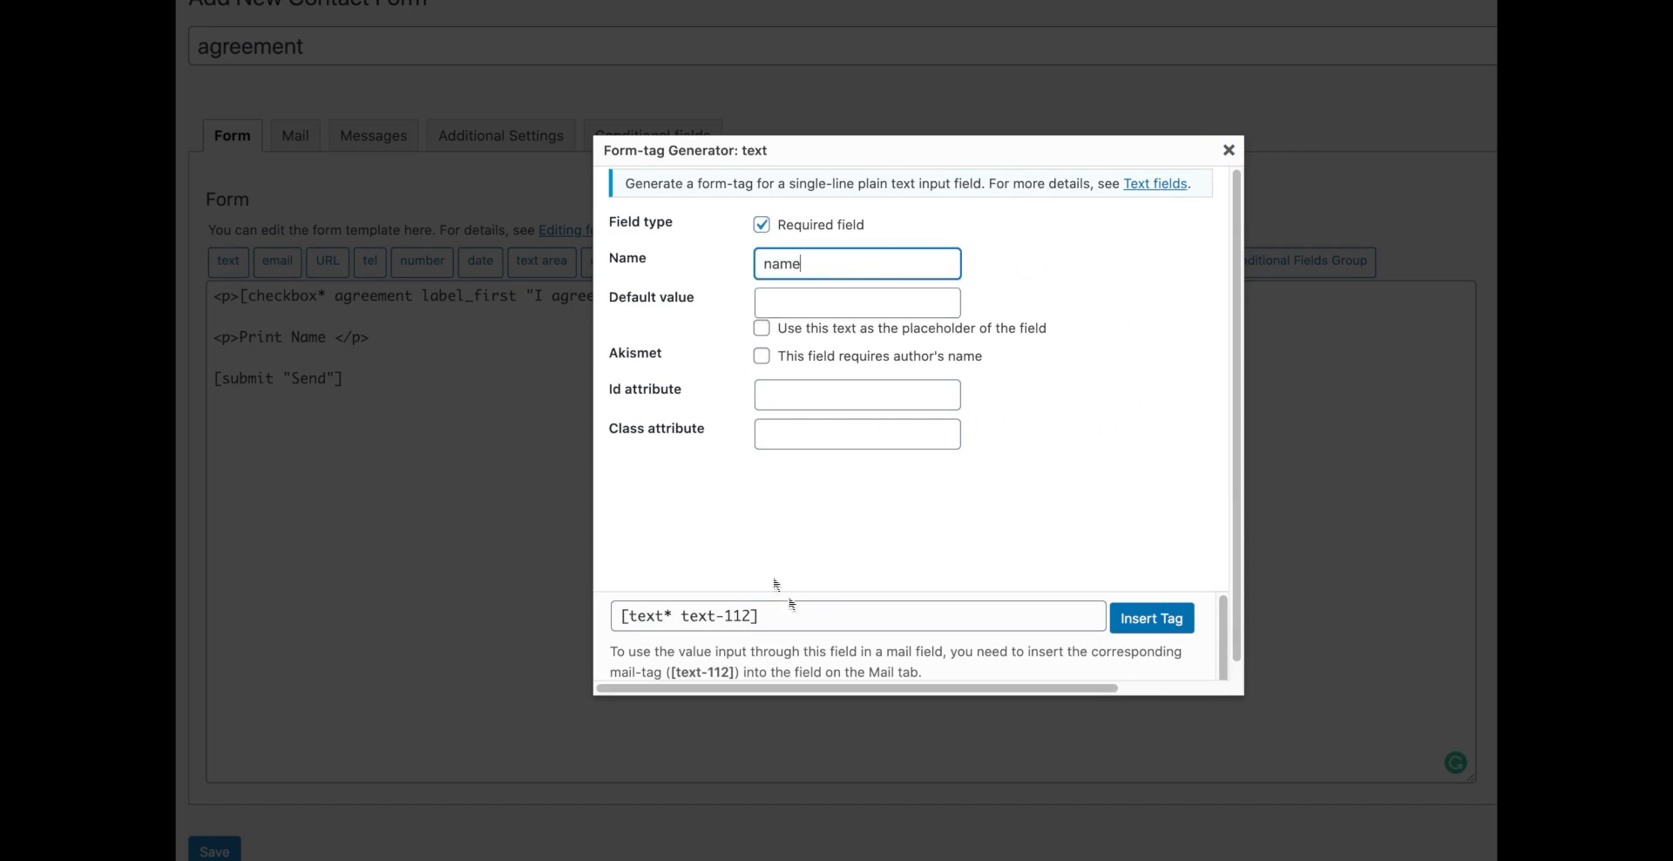
click(1166, 620)
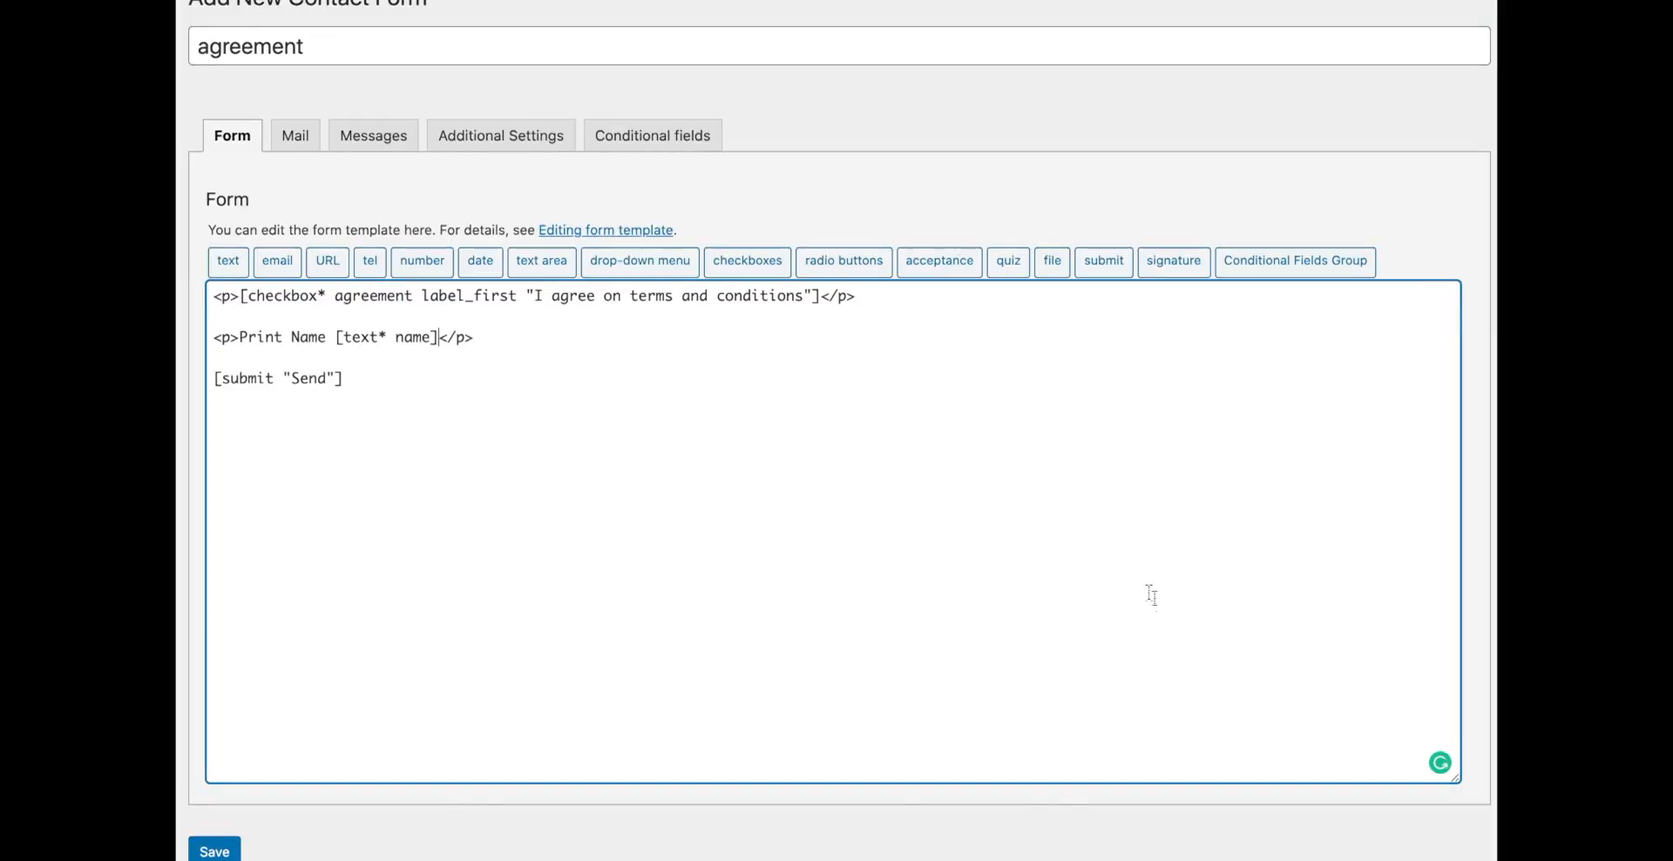
Step: Add an empty <p></p> paragraph below the Print Name line
click(577, 339)
key(Return)
key(Return)
text(<p></p>)
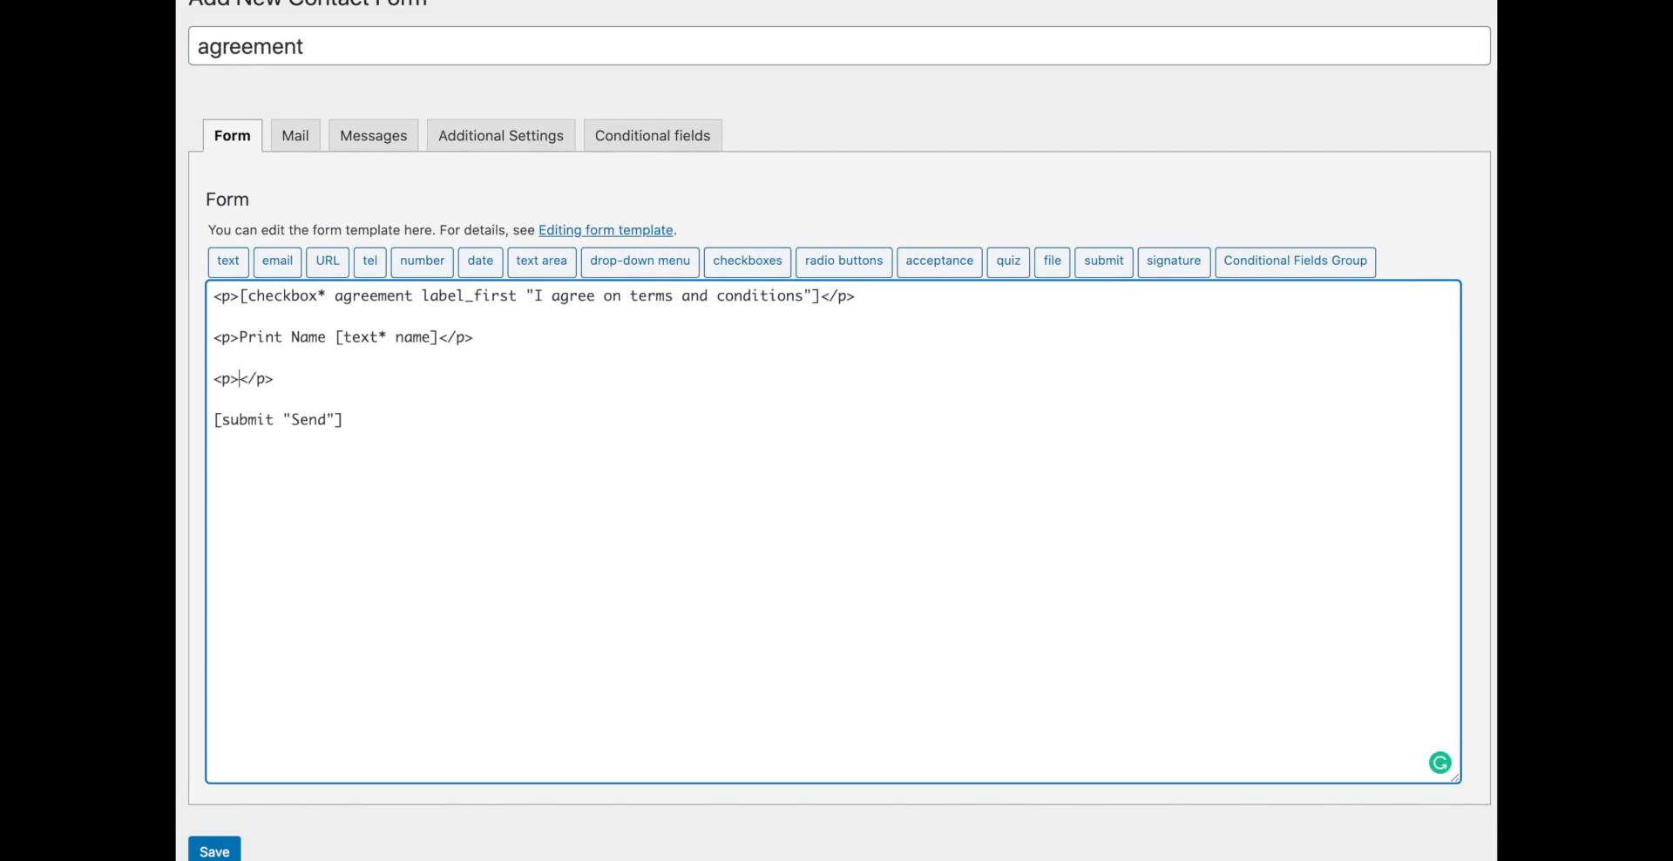
Step: Insert a required signature form-tag with width 300 and height 100 into the empty paragraph
click(1183, 266)
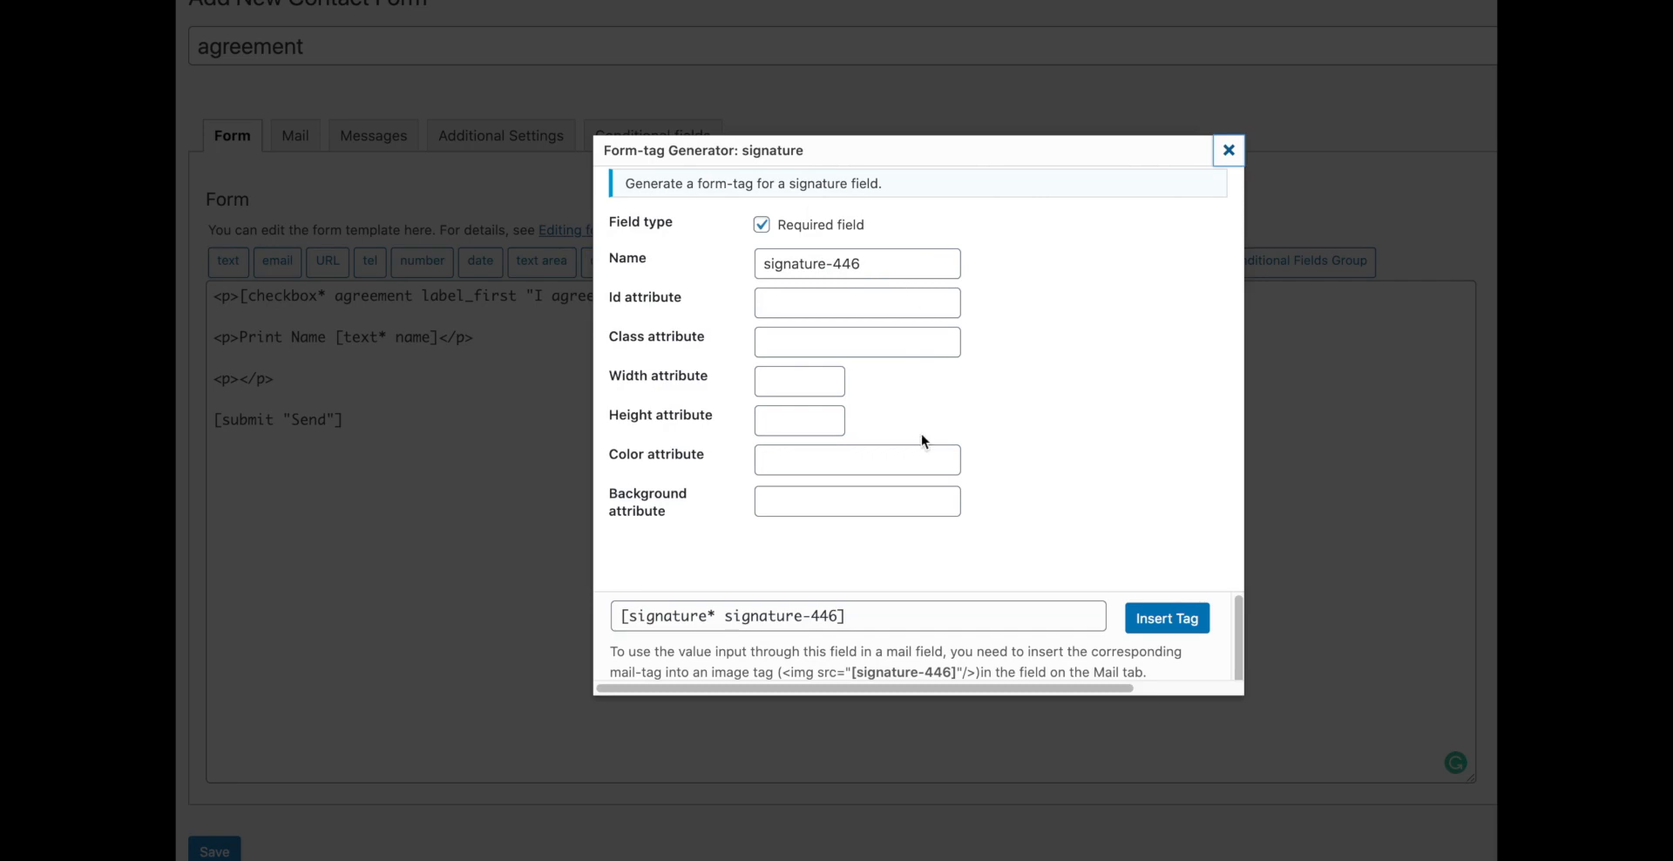
click(787, 379)
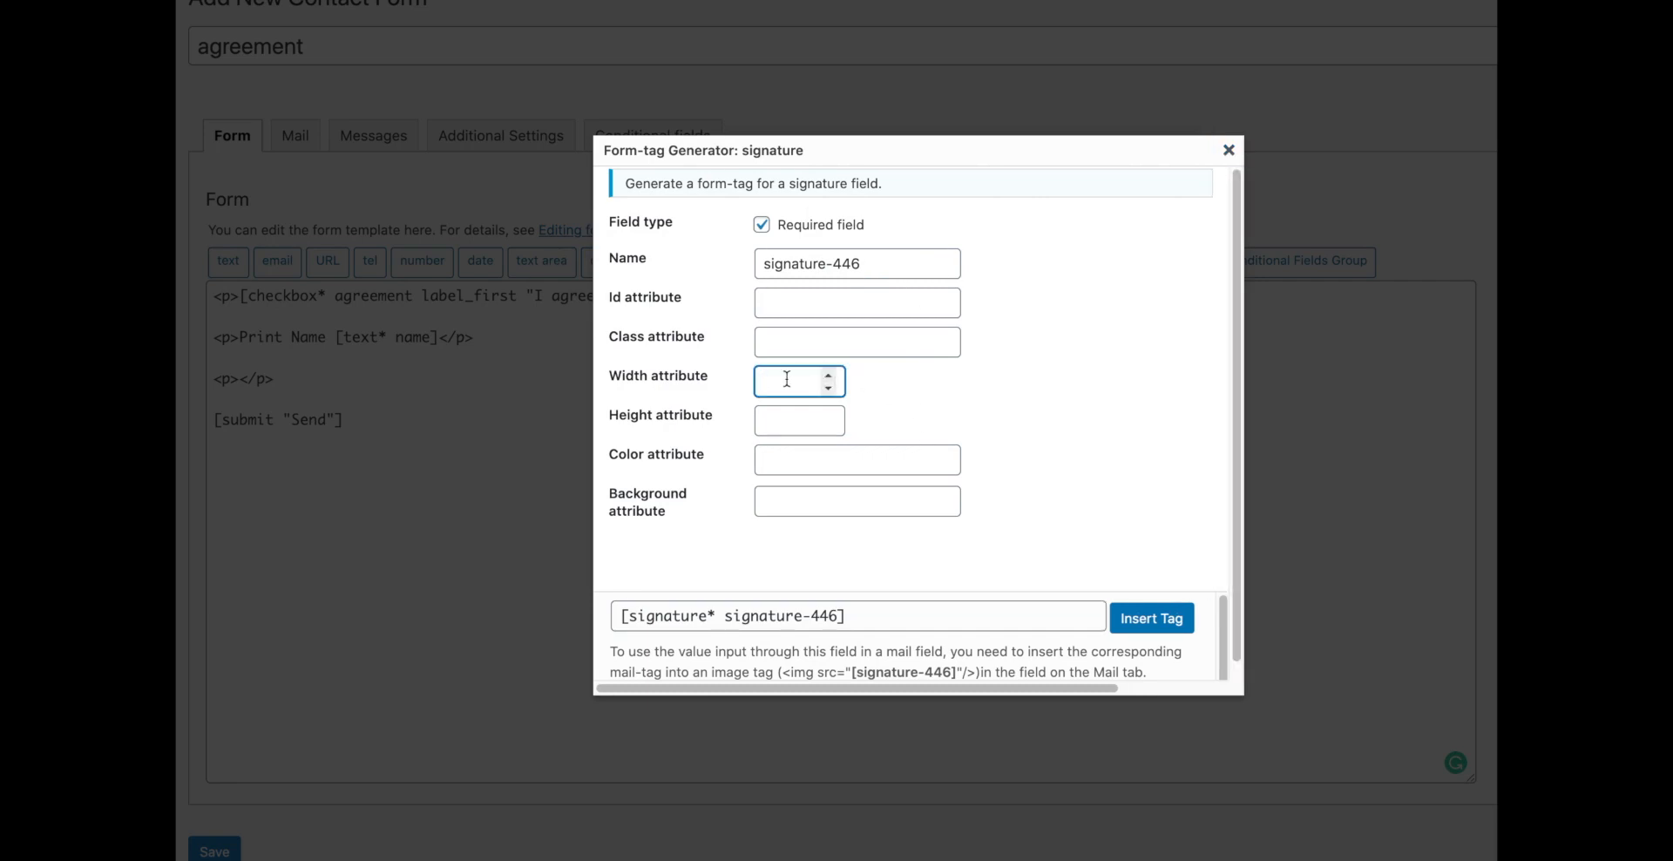
text(300)
click(813, 417)
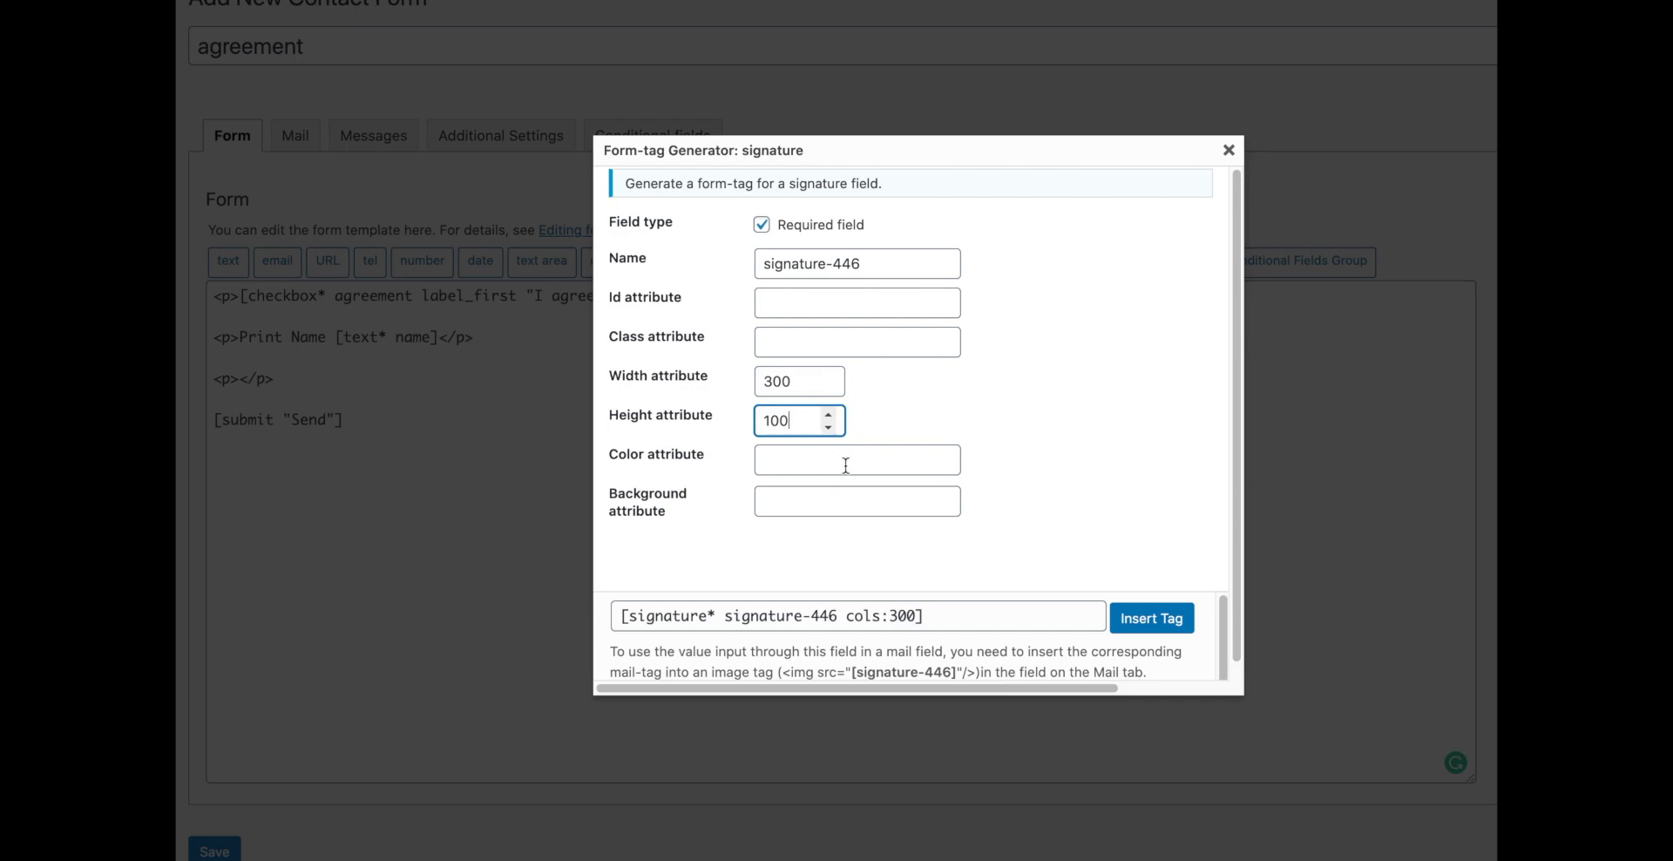
click(1147, 618)
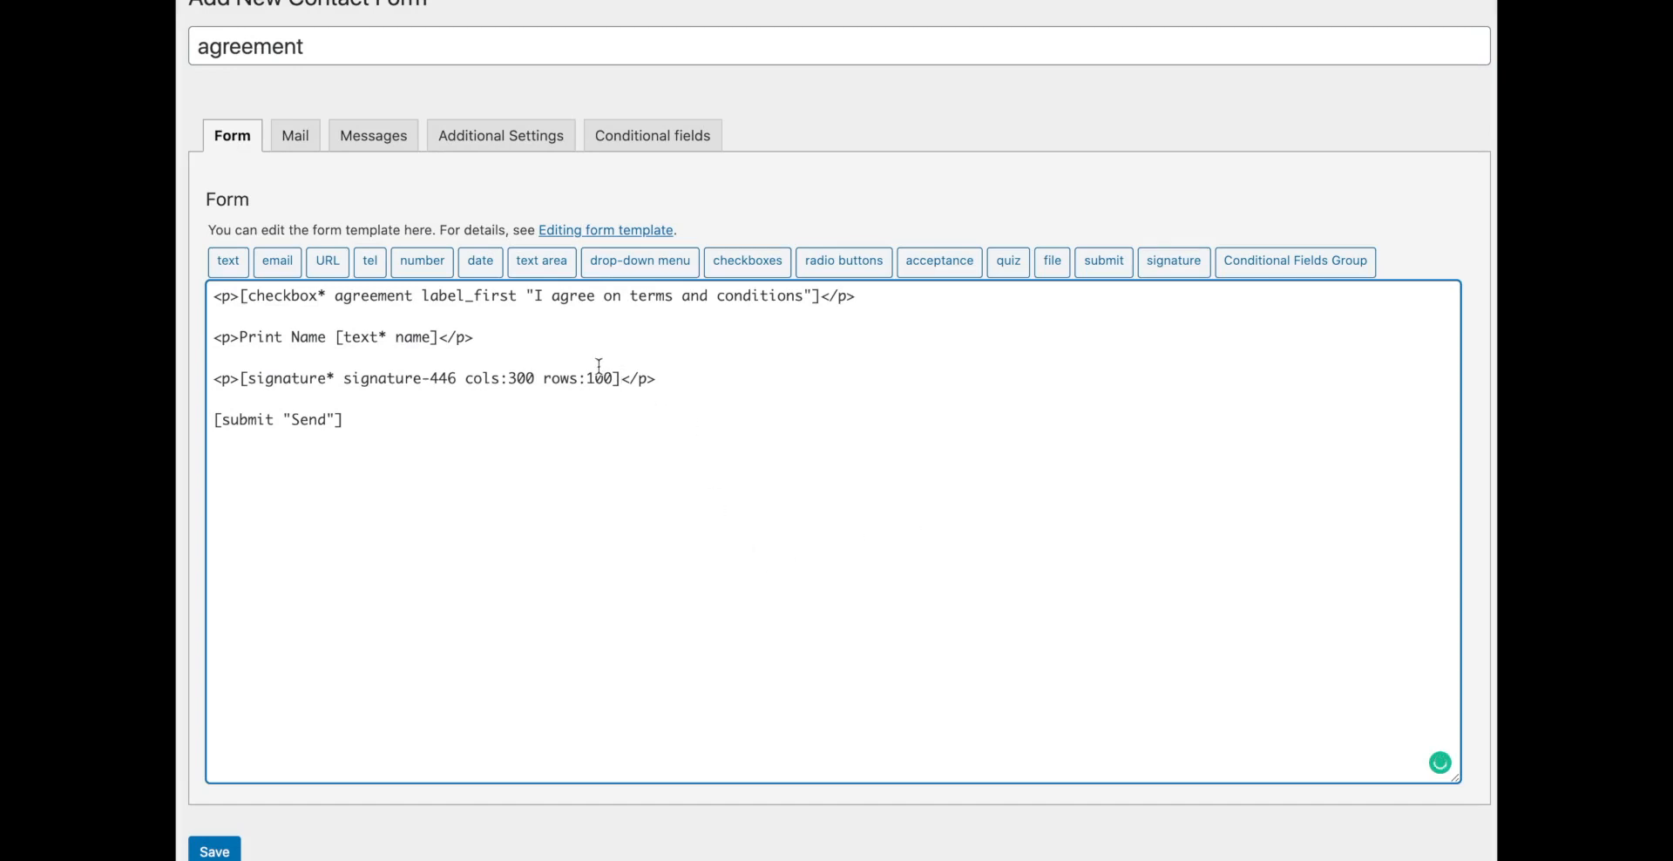
Step: Save the agreement form and copy its shortcode
click(214, 851)
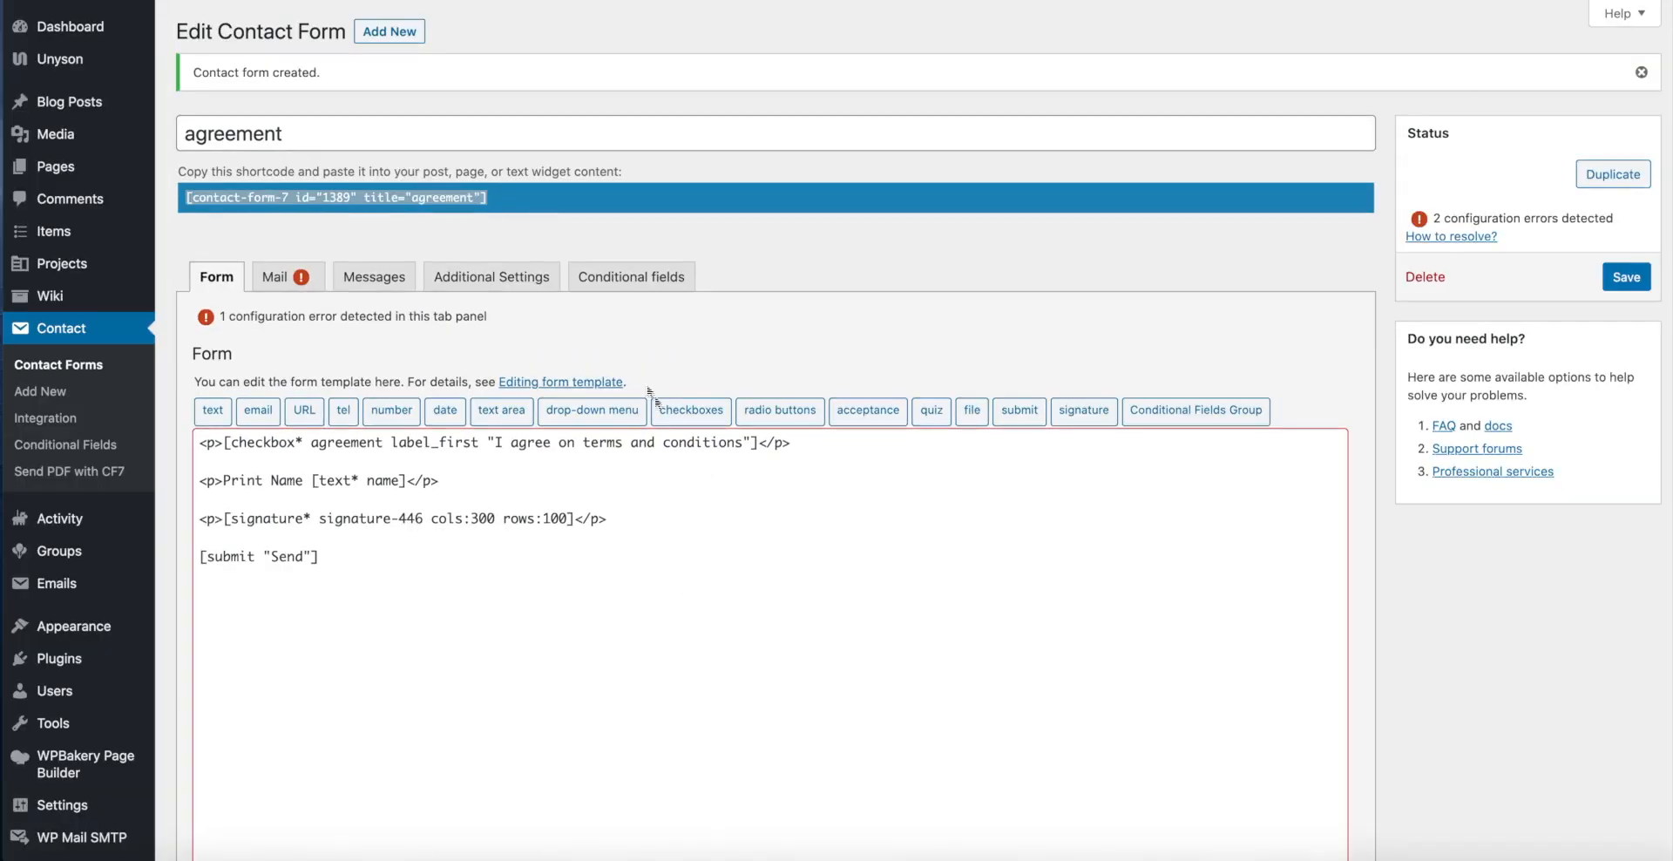
right_click(413, 192)
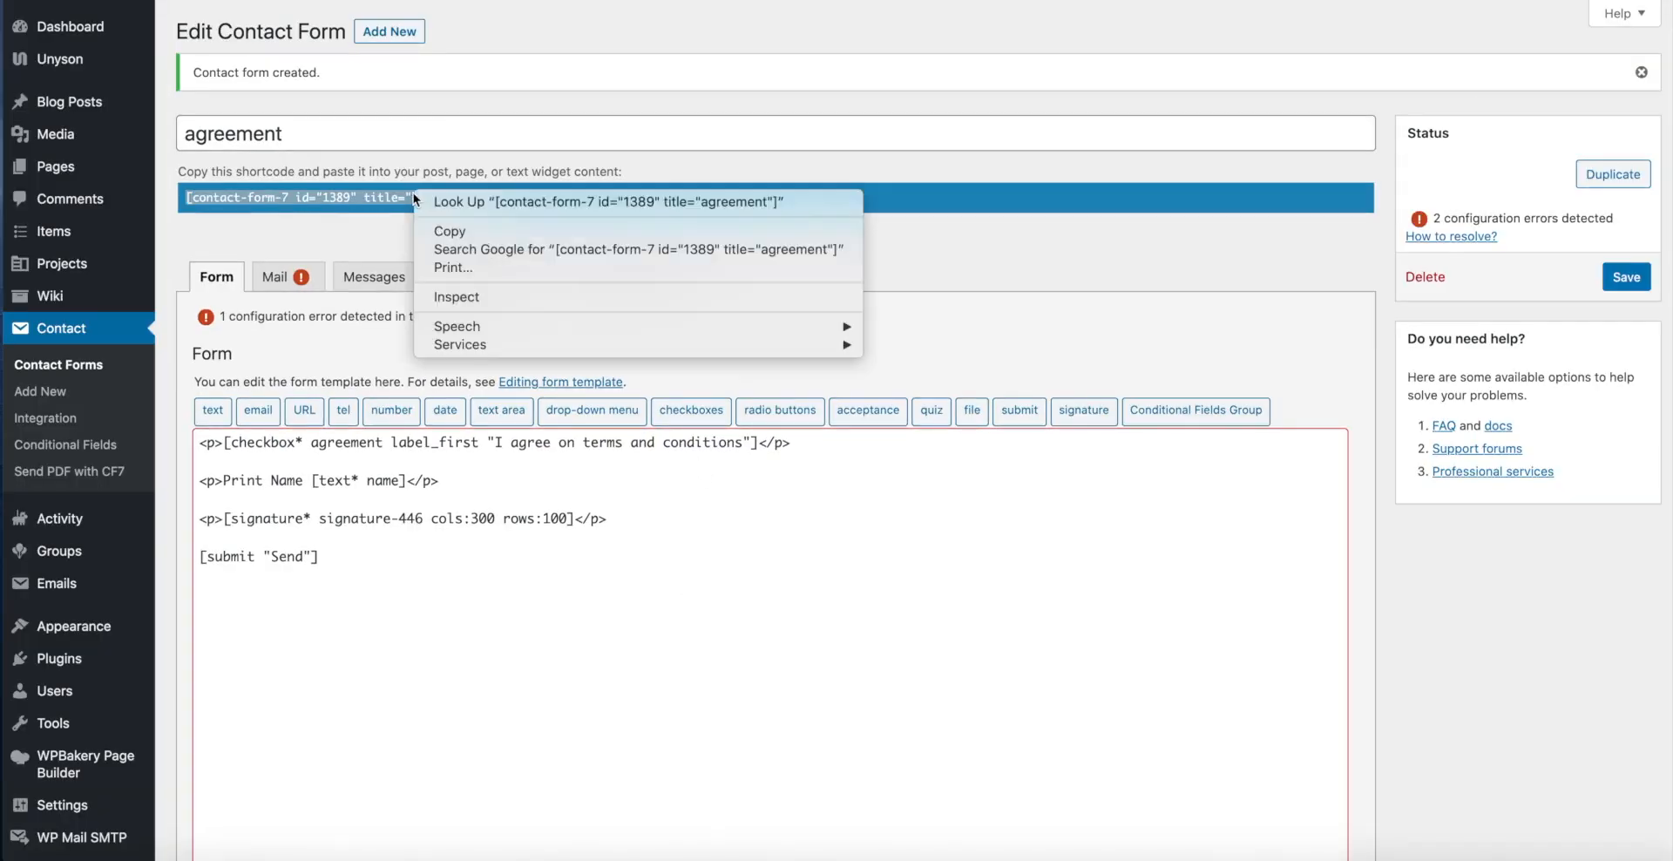
click(454, 229)
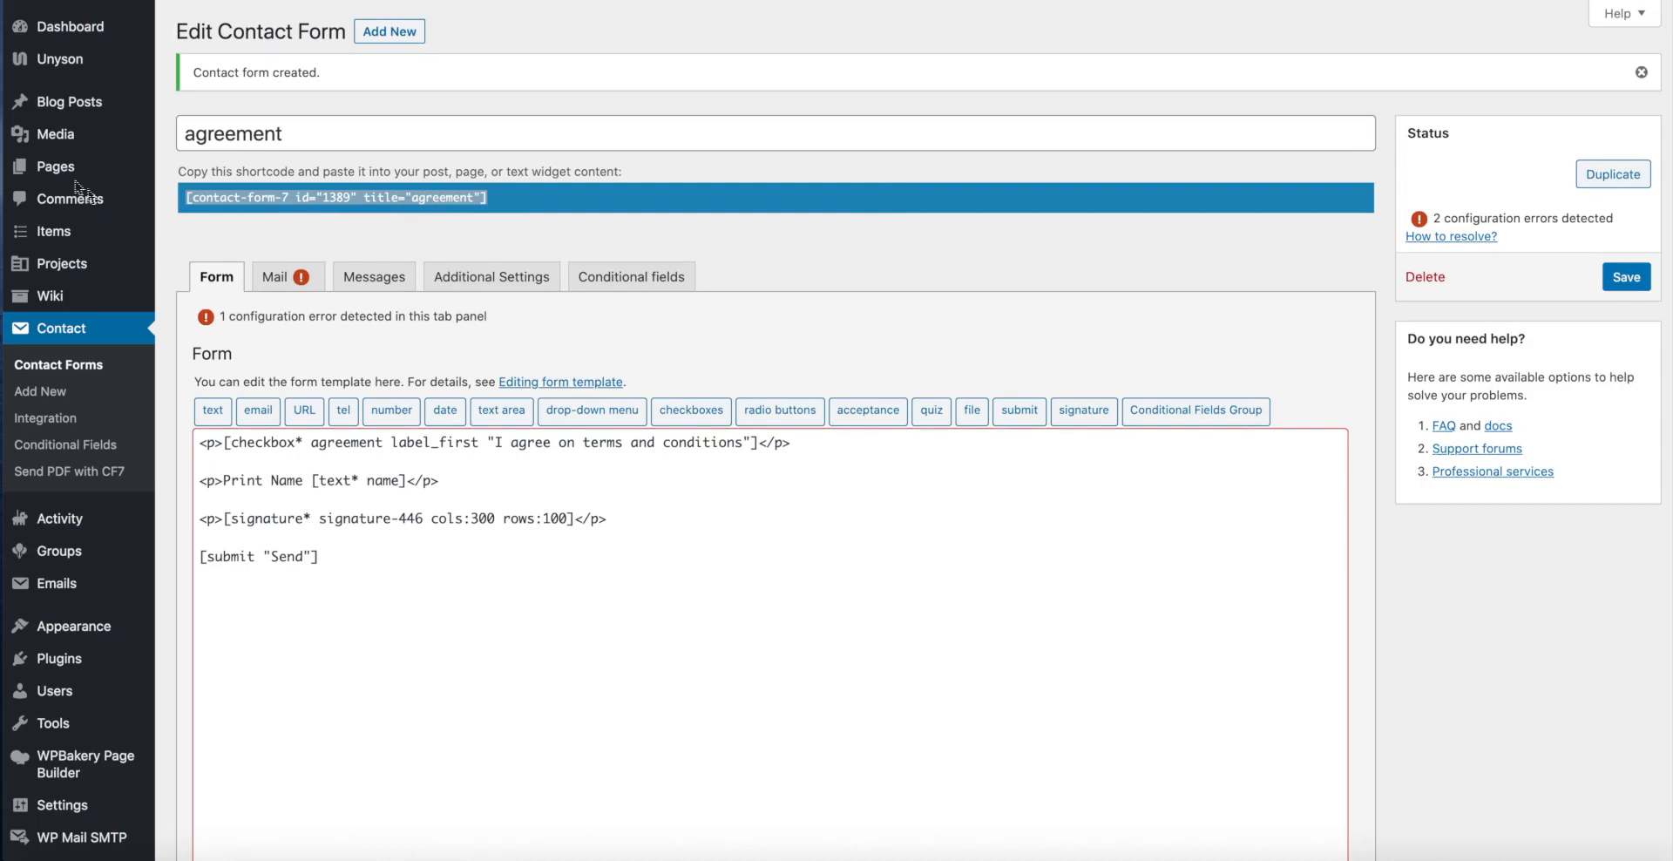
Step: Create and publish a new page titled "Service Agreement" containing the copied agreement form shortcode
mouse_move(56, 165)
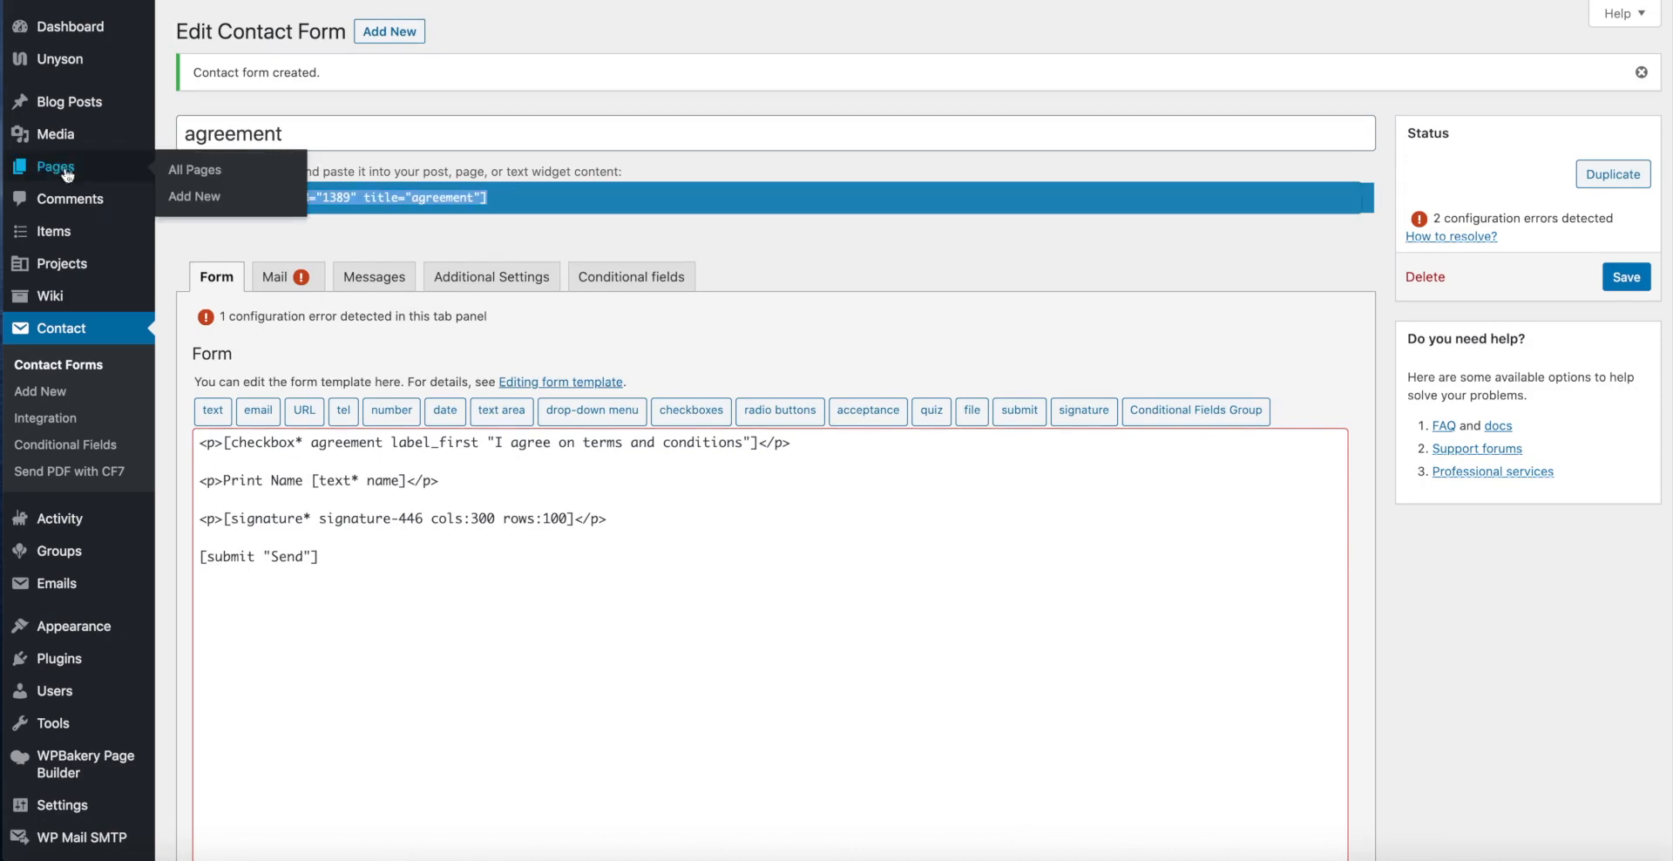
click(181, 197)
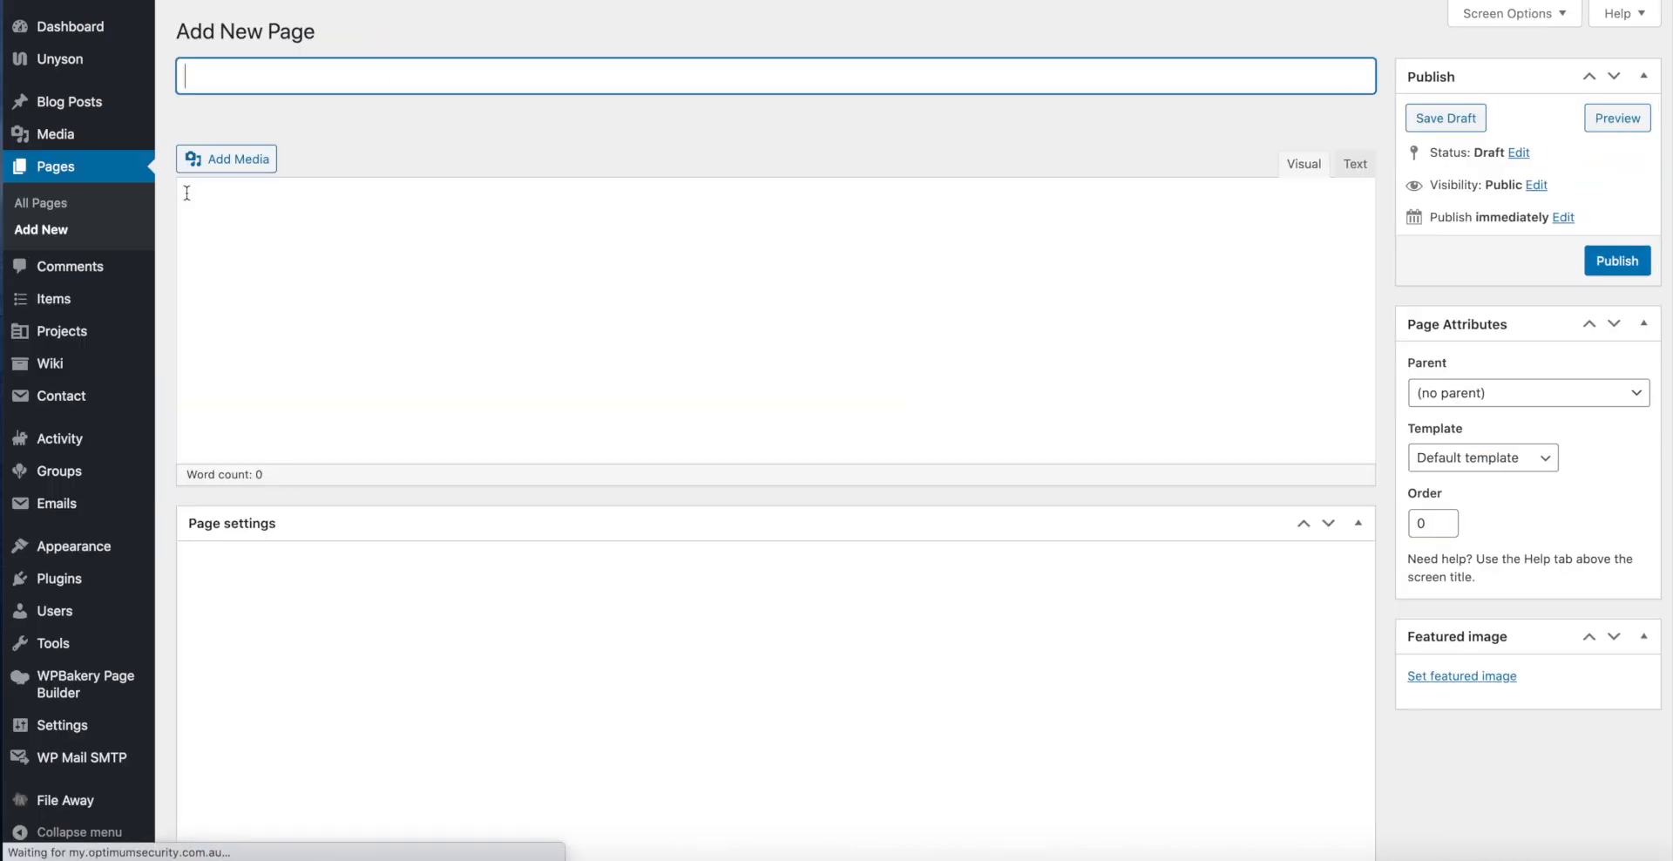
text(Service)
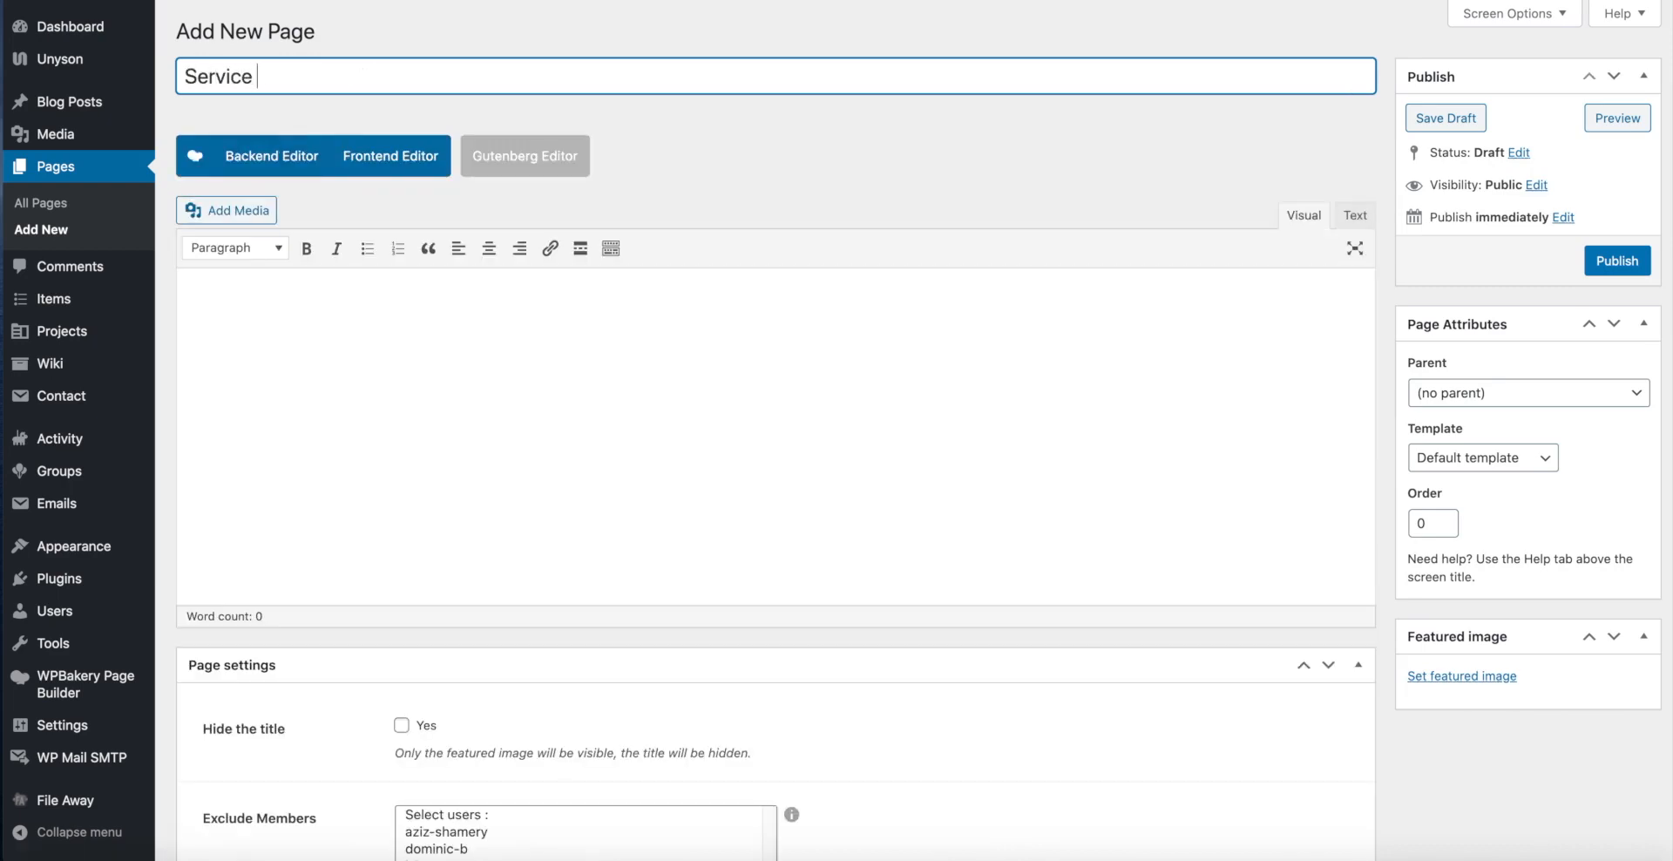
text(eement)
click(381, 369)
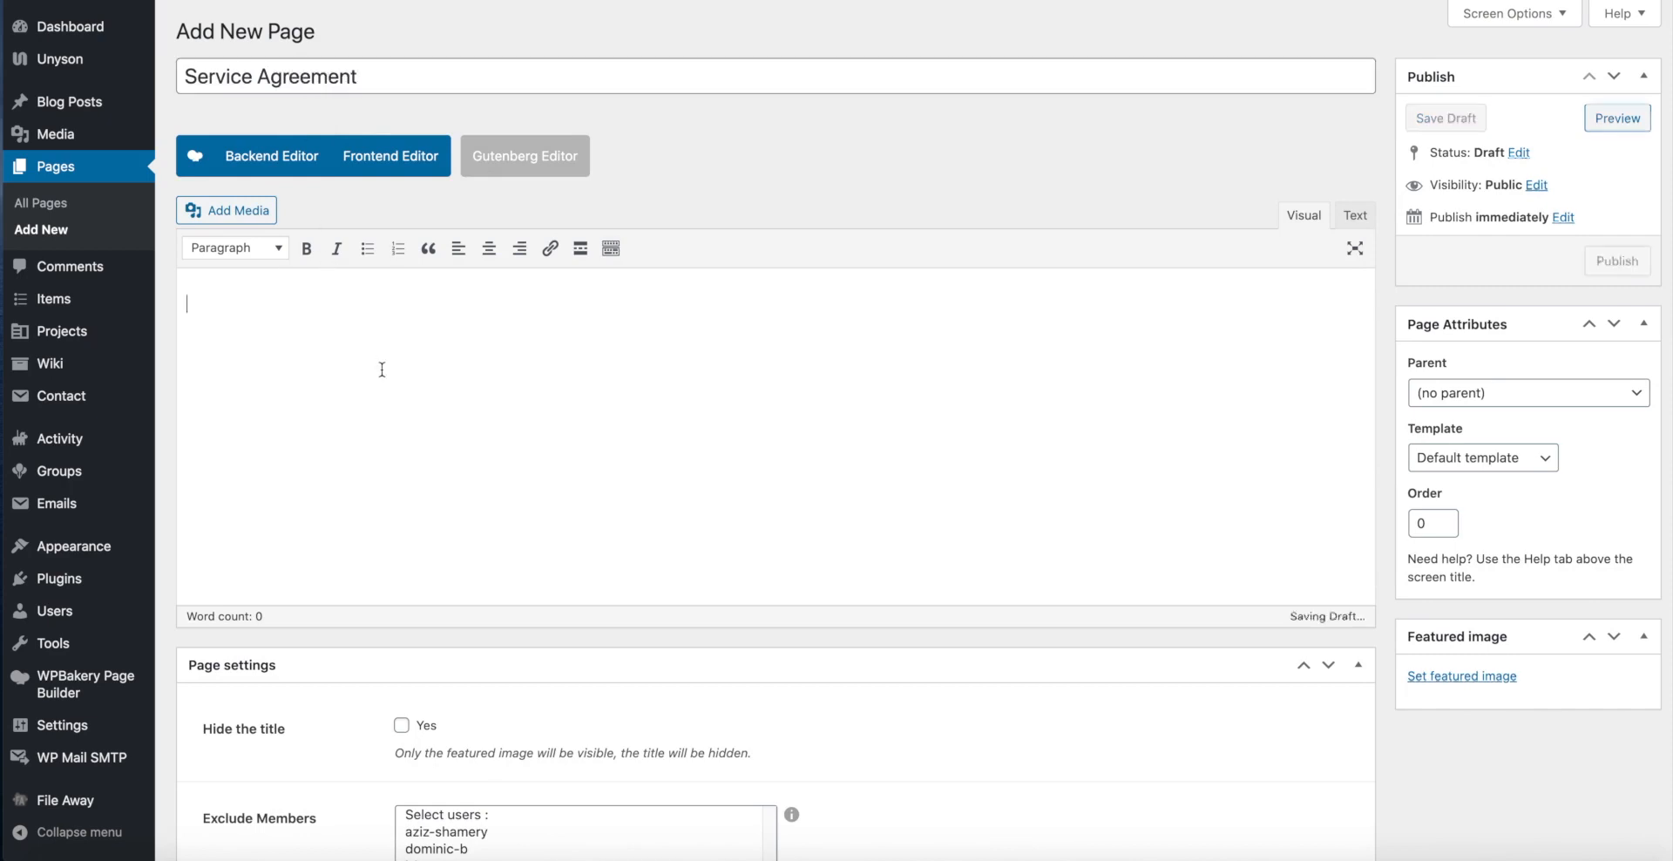
key(ctrl+v)
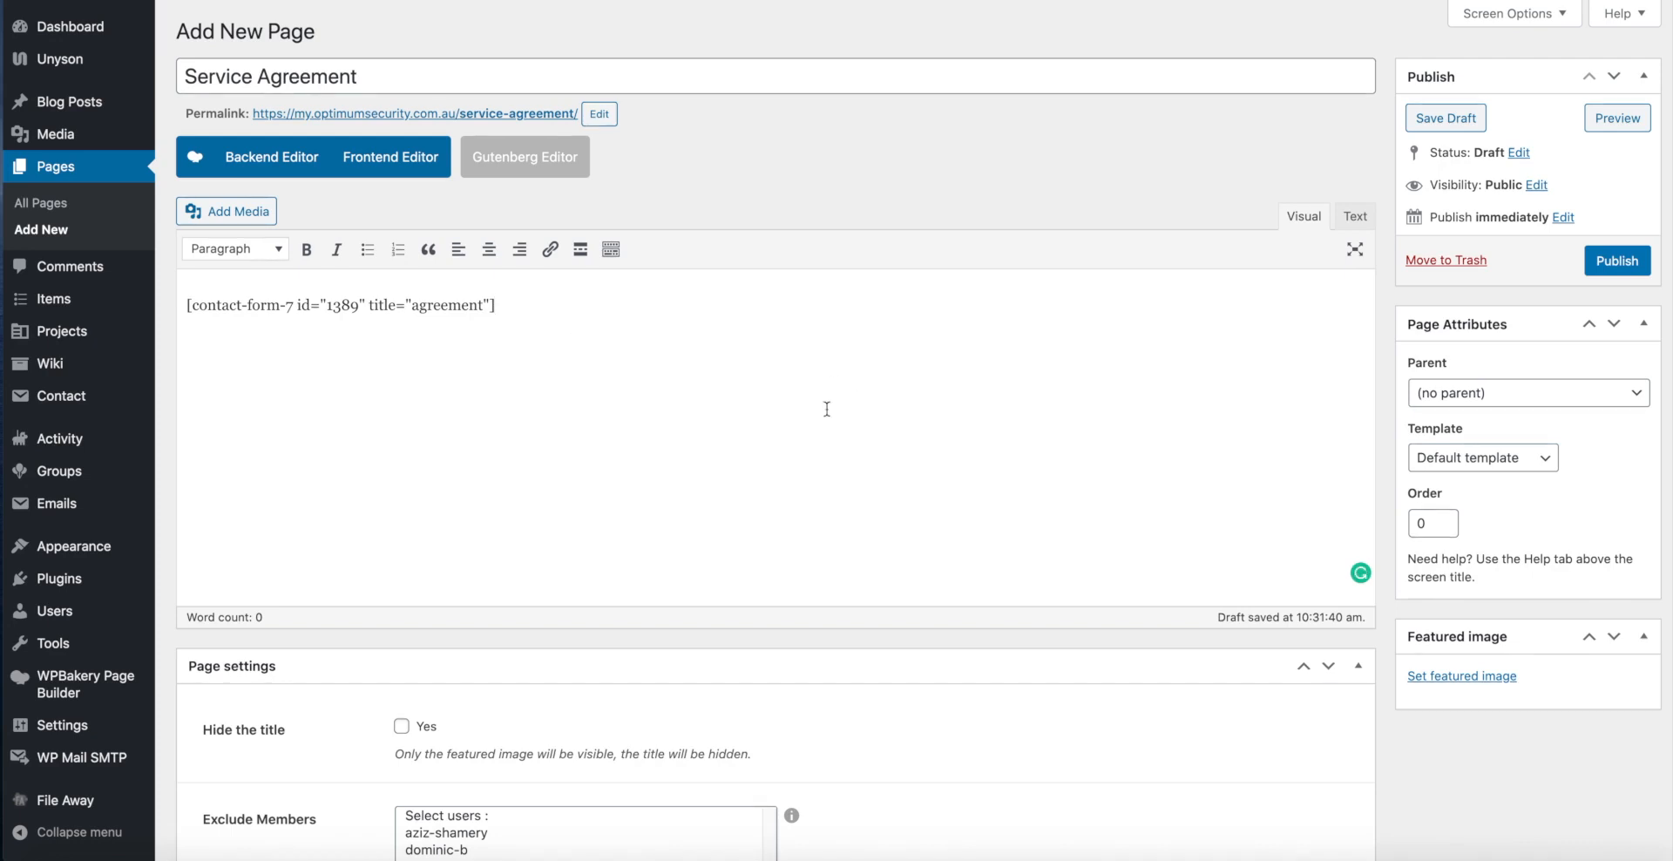
click(1619, 262)
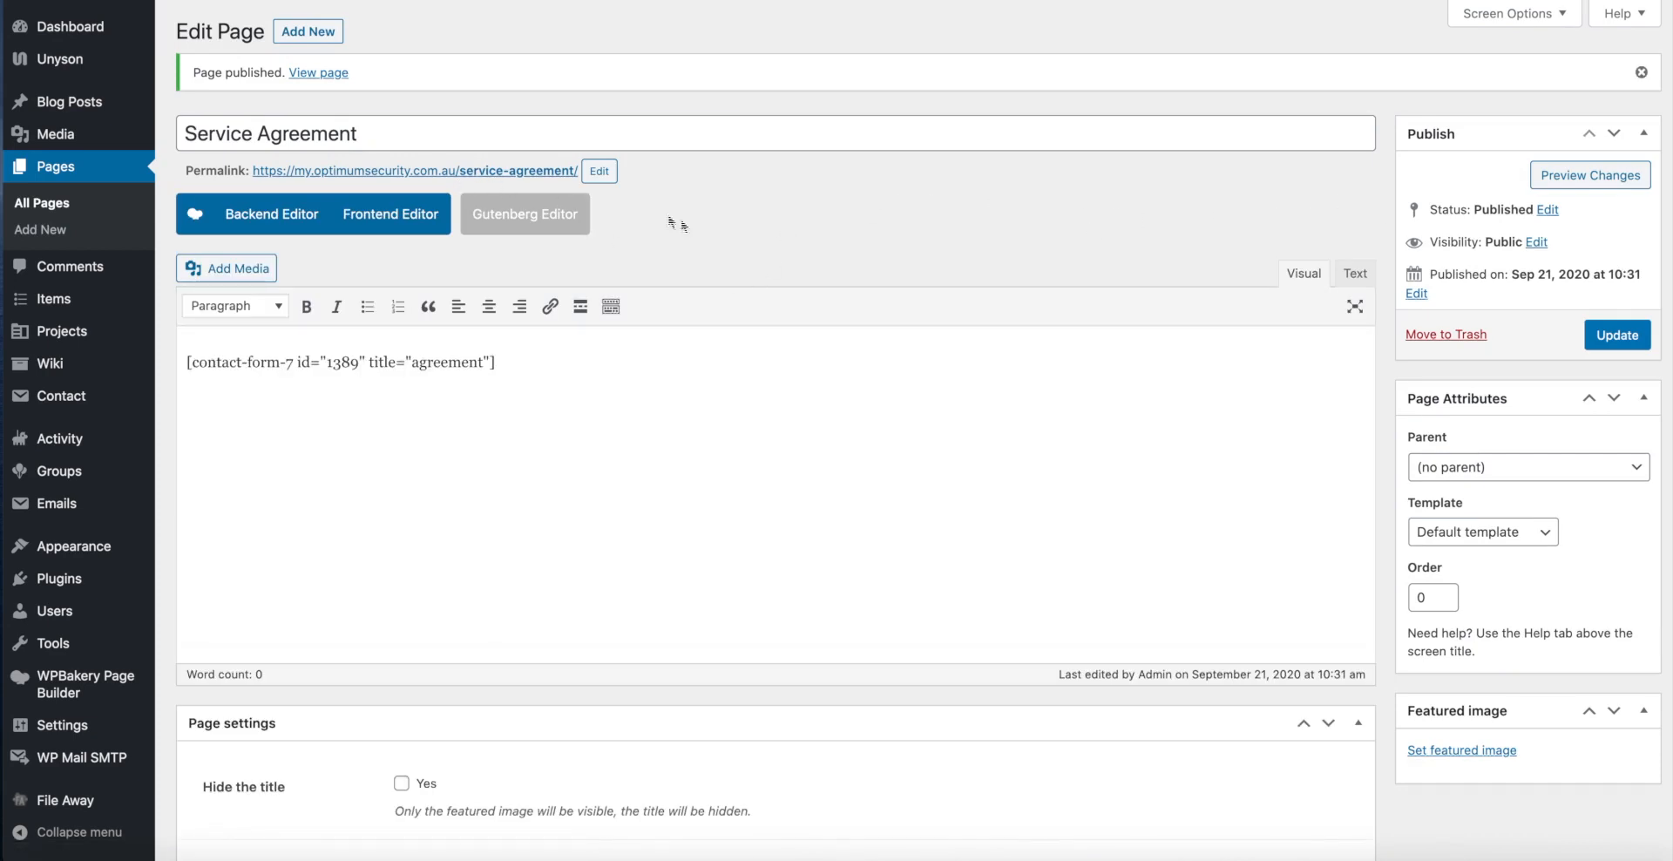
Step: View the published Service Agreement page in a new tab and draw a test signature in the signature area
right_click(503, 173)
click(570, 178)
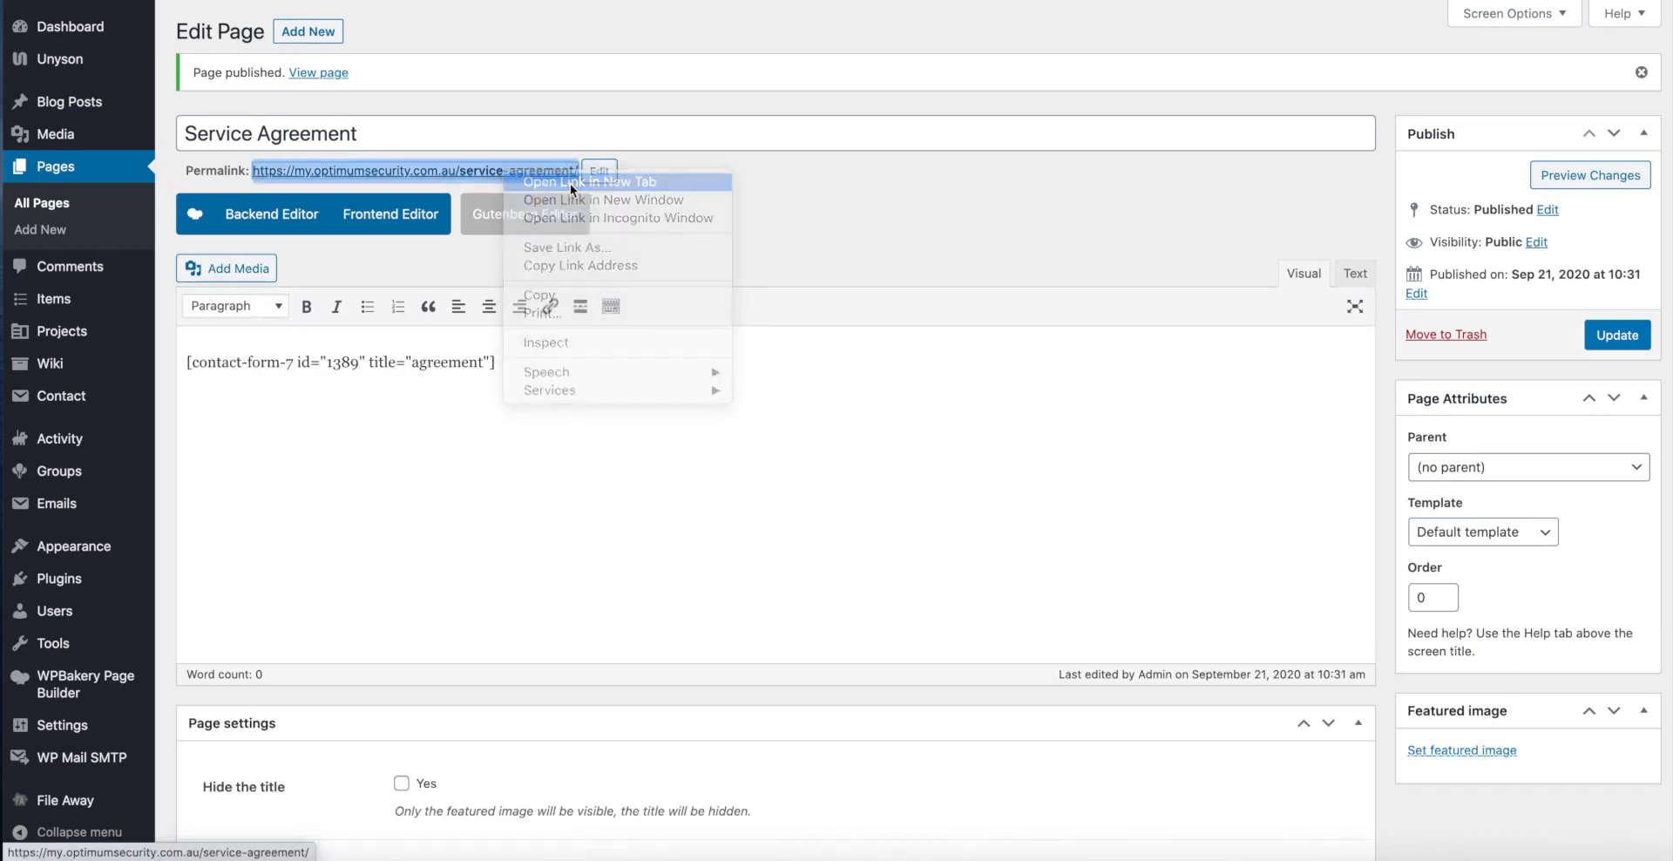
click(470, 0)
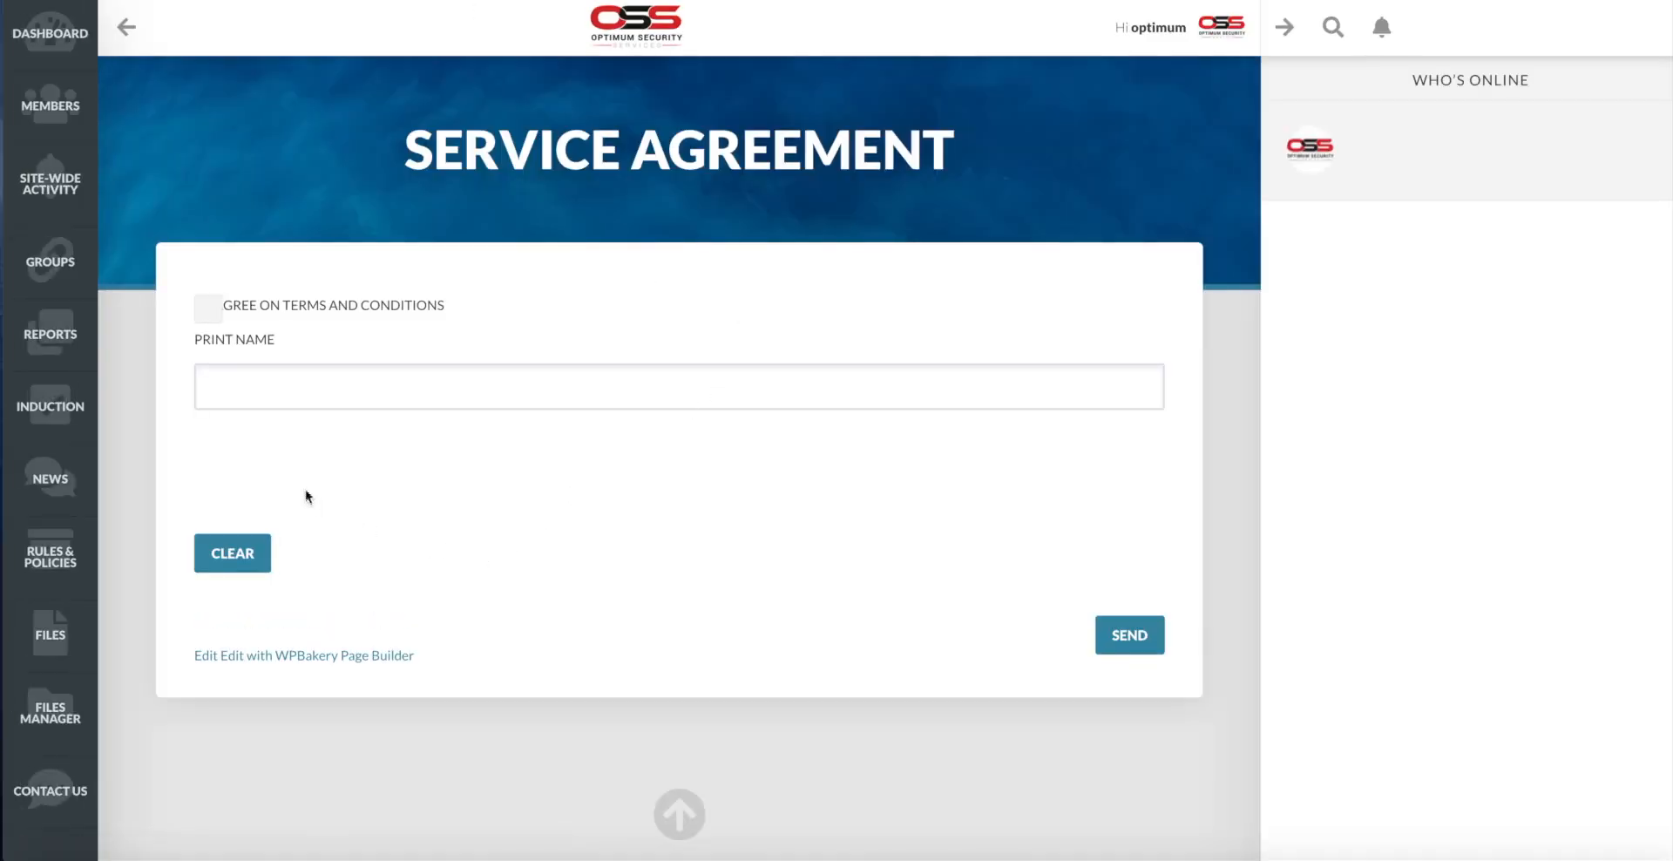
mouse_move(262, 450)
mouse_down()
mouse_move(327, 478)
mouse_move(400, 469)
mouse_move(333, 459)
mouse_up()
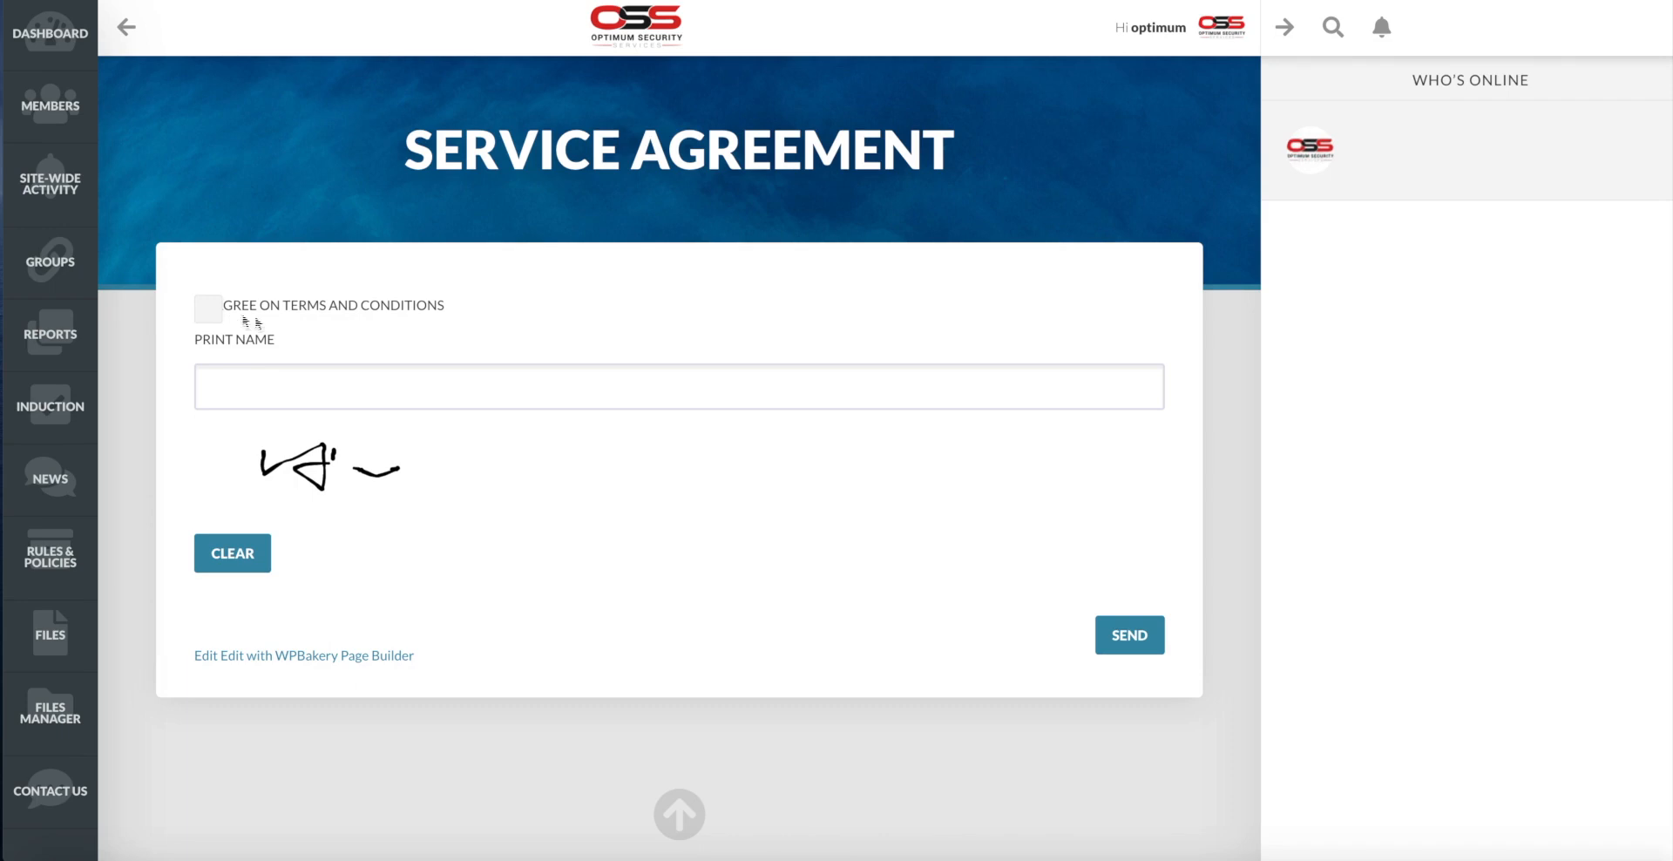
Step: Reopen the agreement contact form and add background:#e8ebed to the signature form-tag
key(ctrl+shift+Tab)
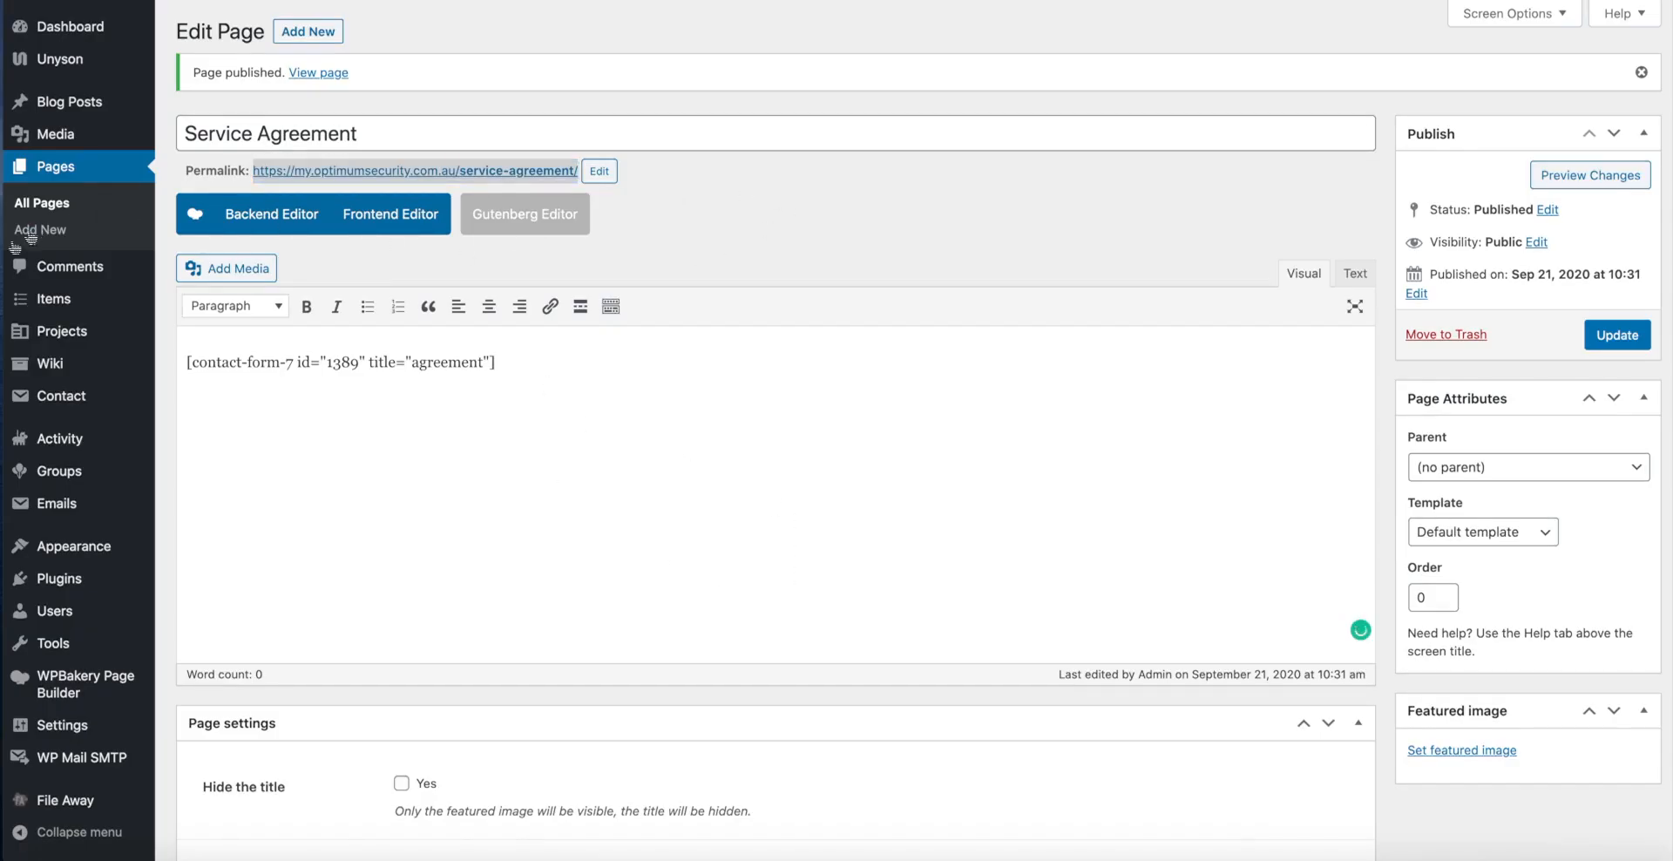
mouse_move(71, 400)
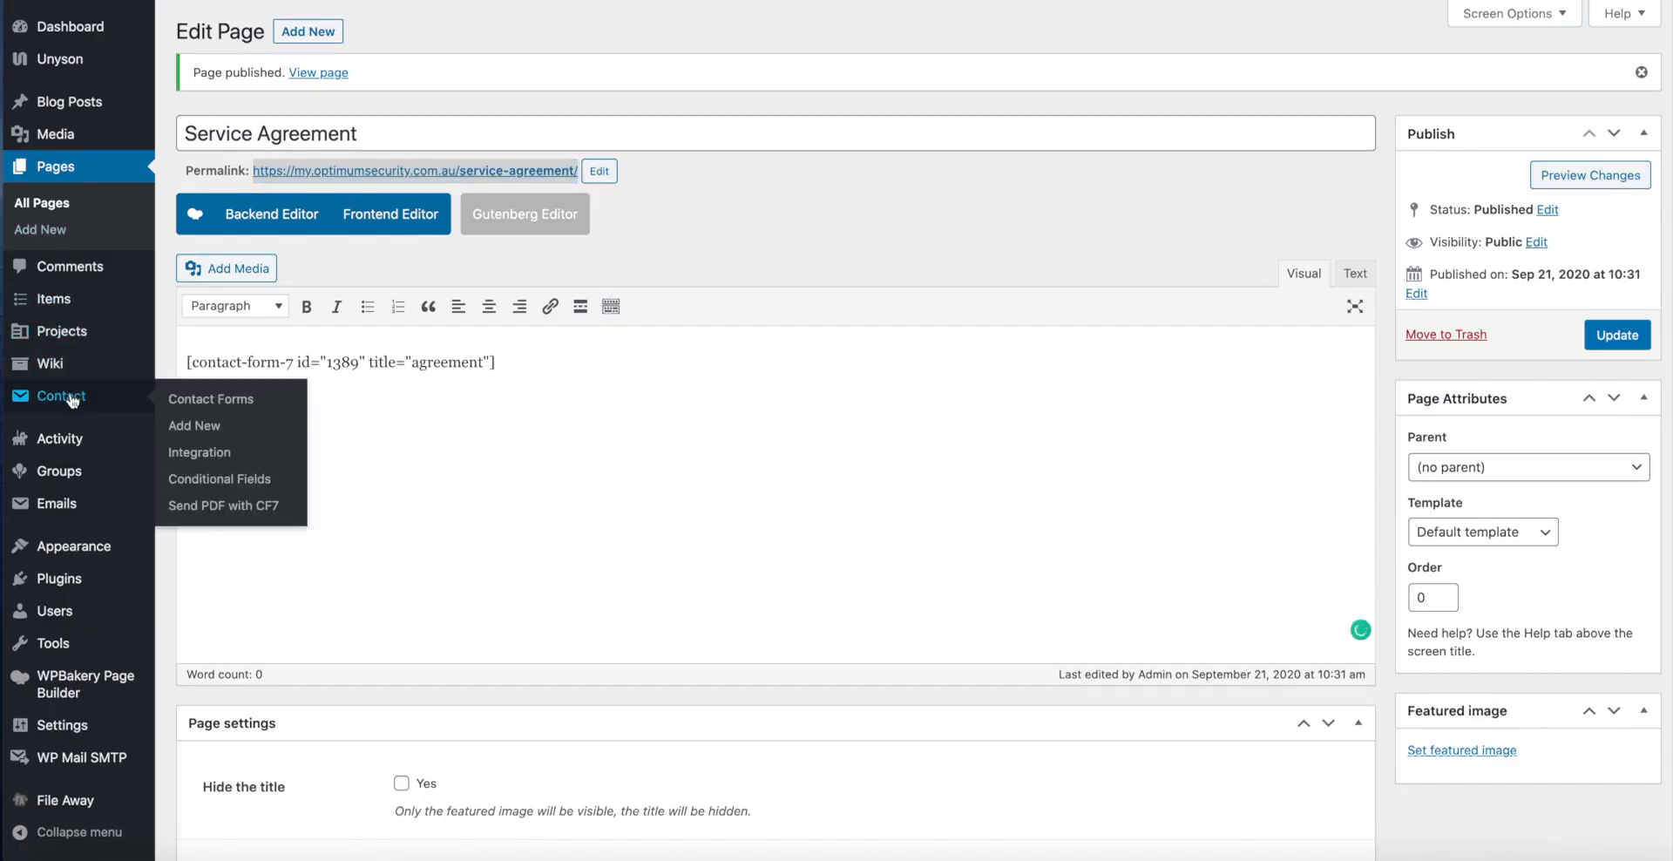
click(211, 401)
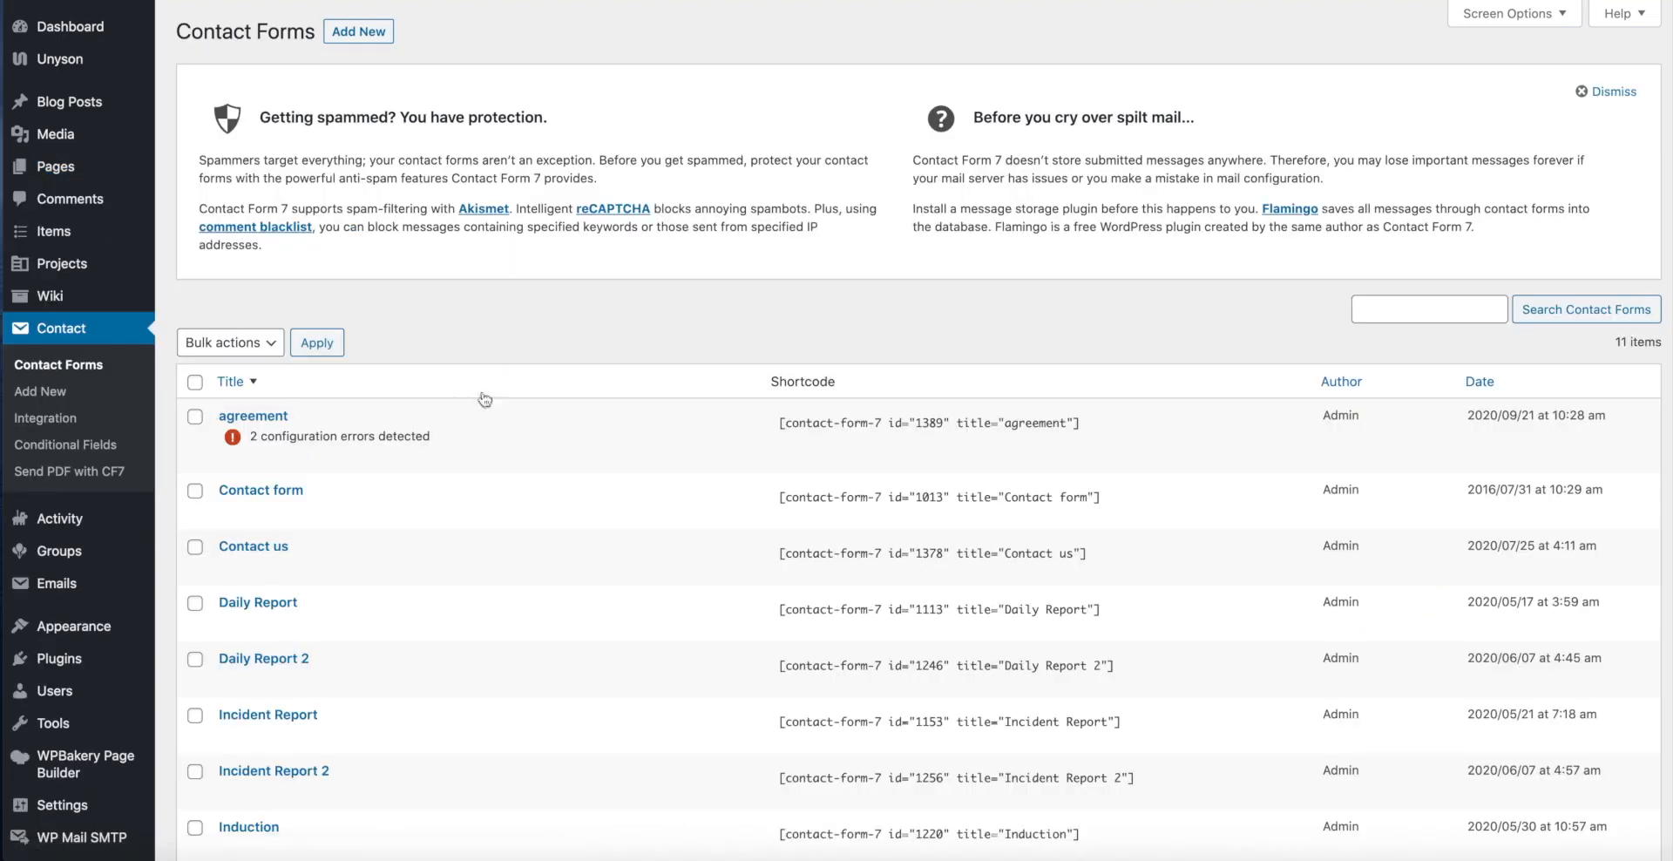
click(253, 416)
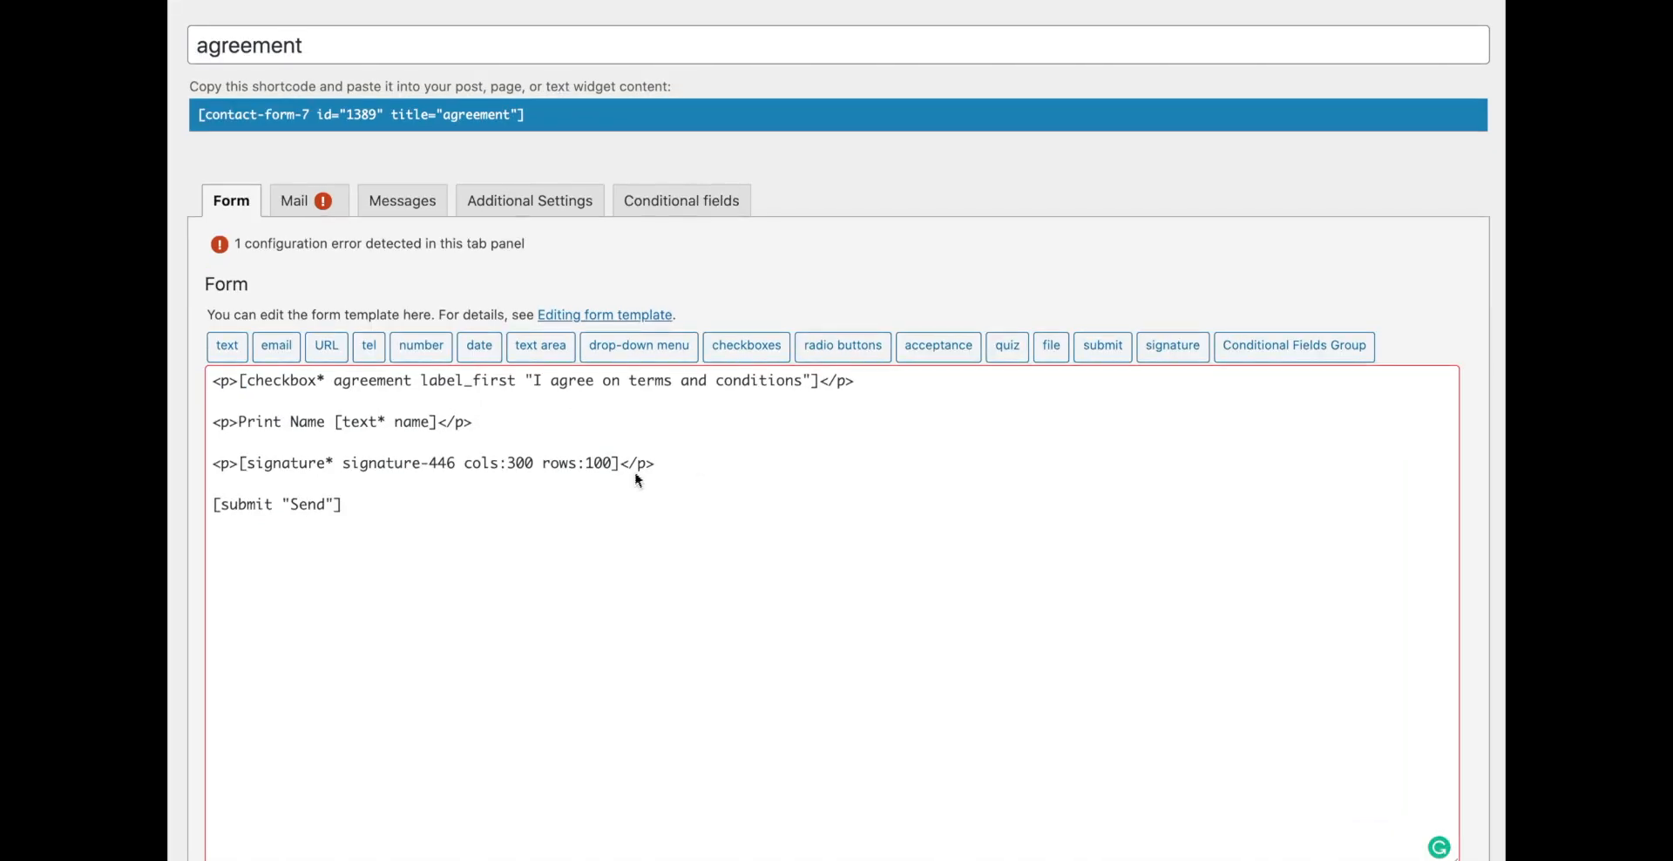
click(618, 464)
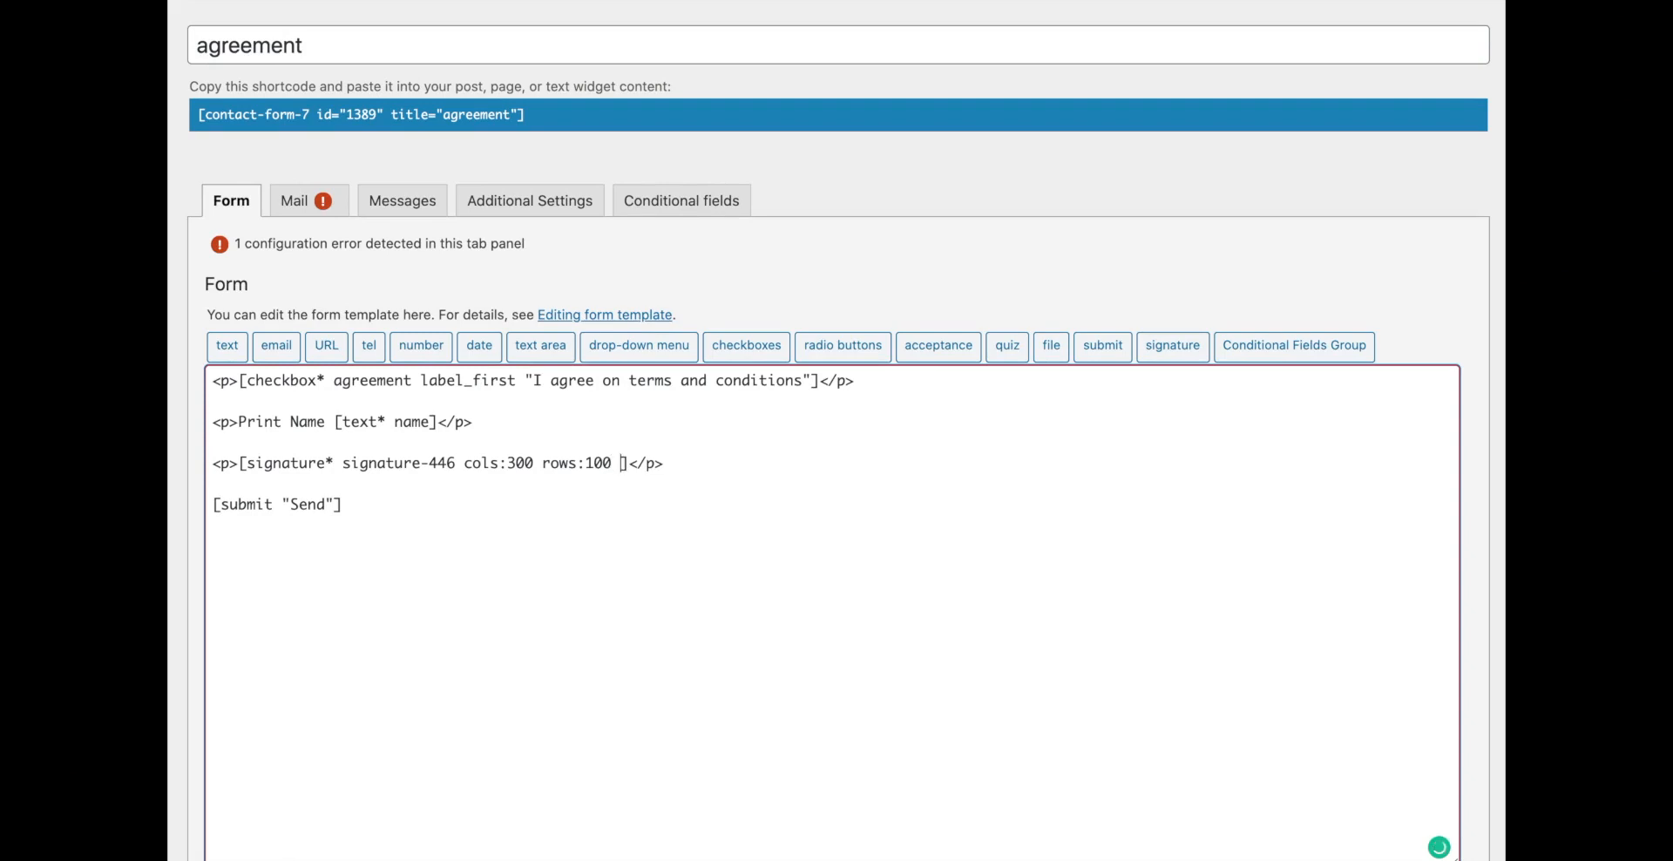
text(background:)
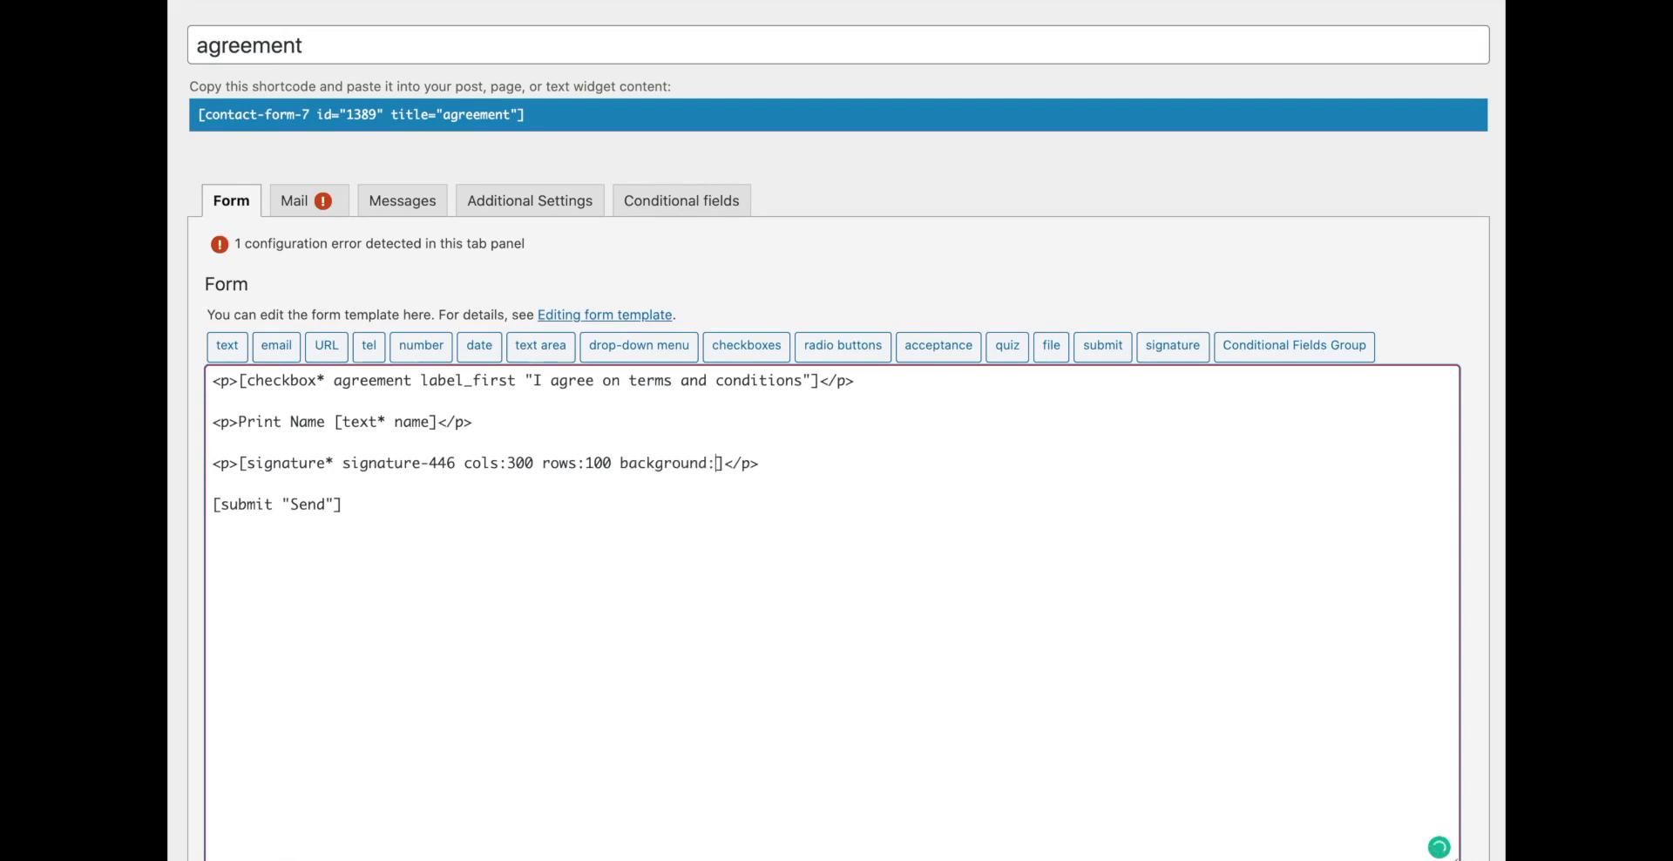
key(ctrl+v)
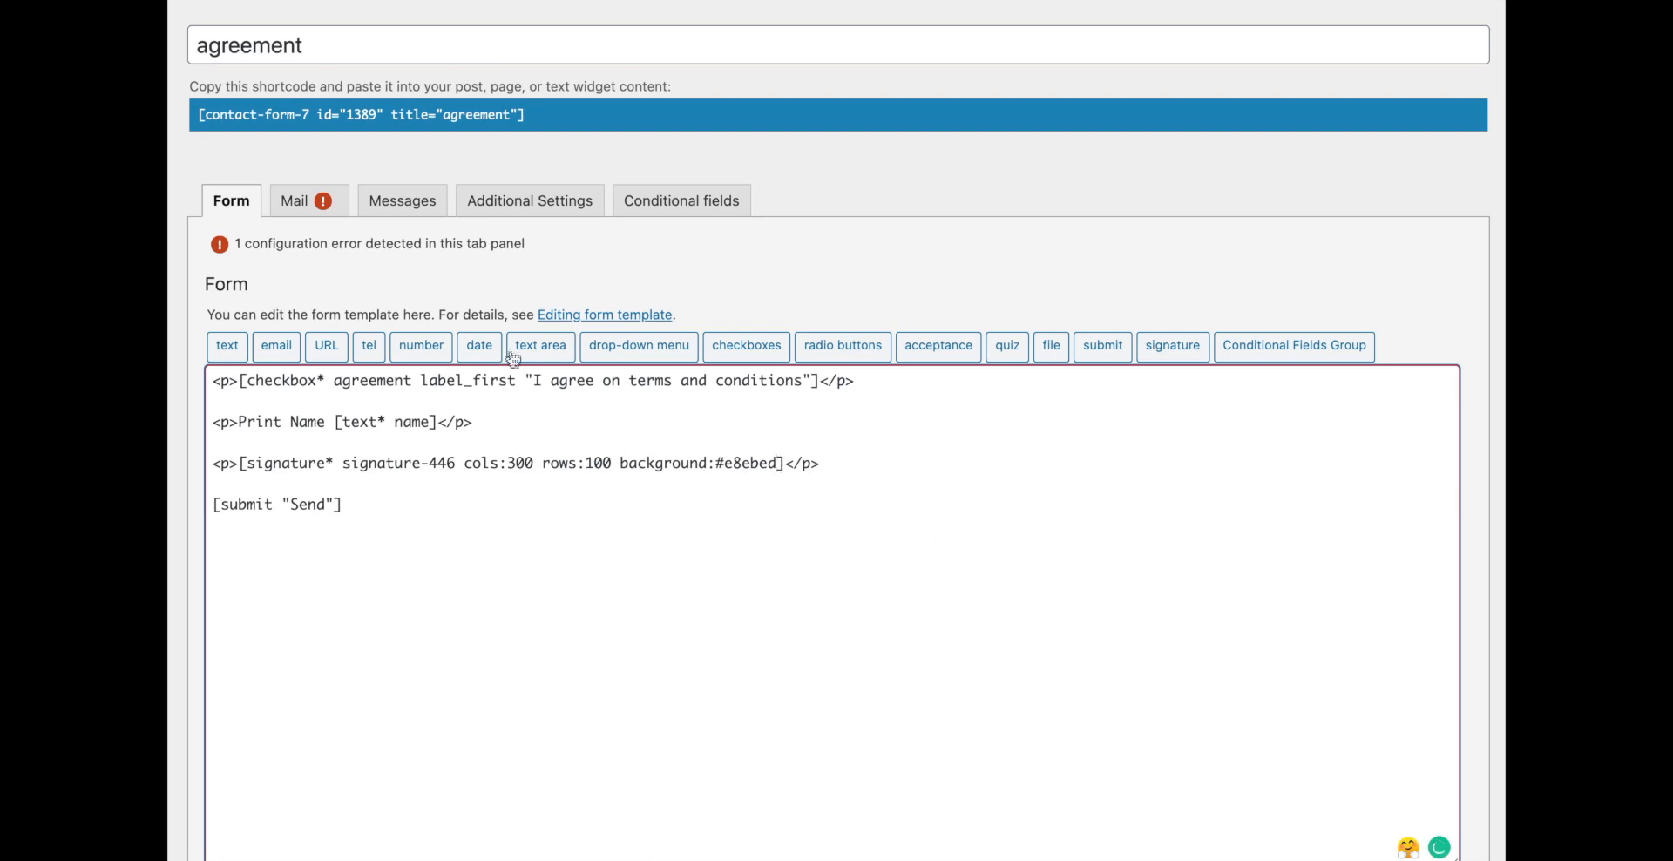
Step: Replace label_first with use_label_element in the agreement checkbox form-tag and save the form
drag(514, 380, 423, 383)
text(use_lav)
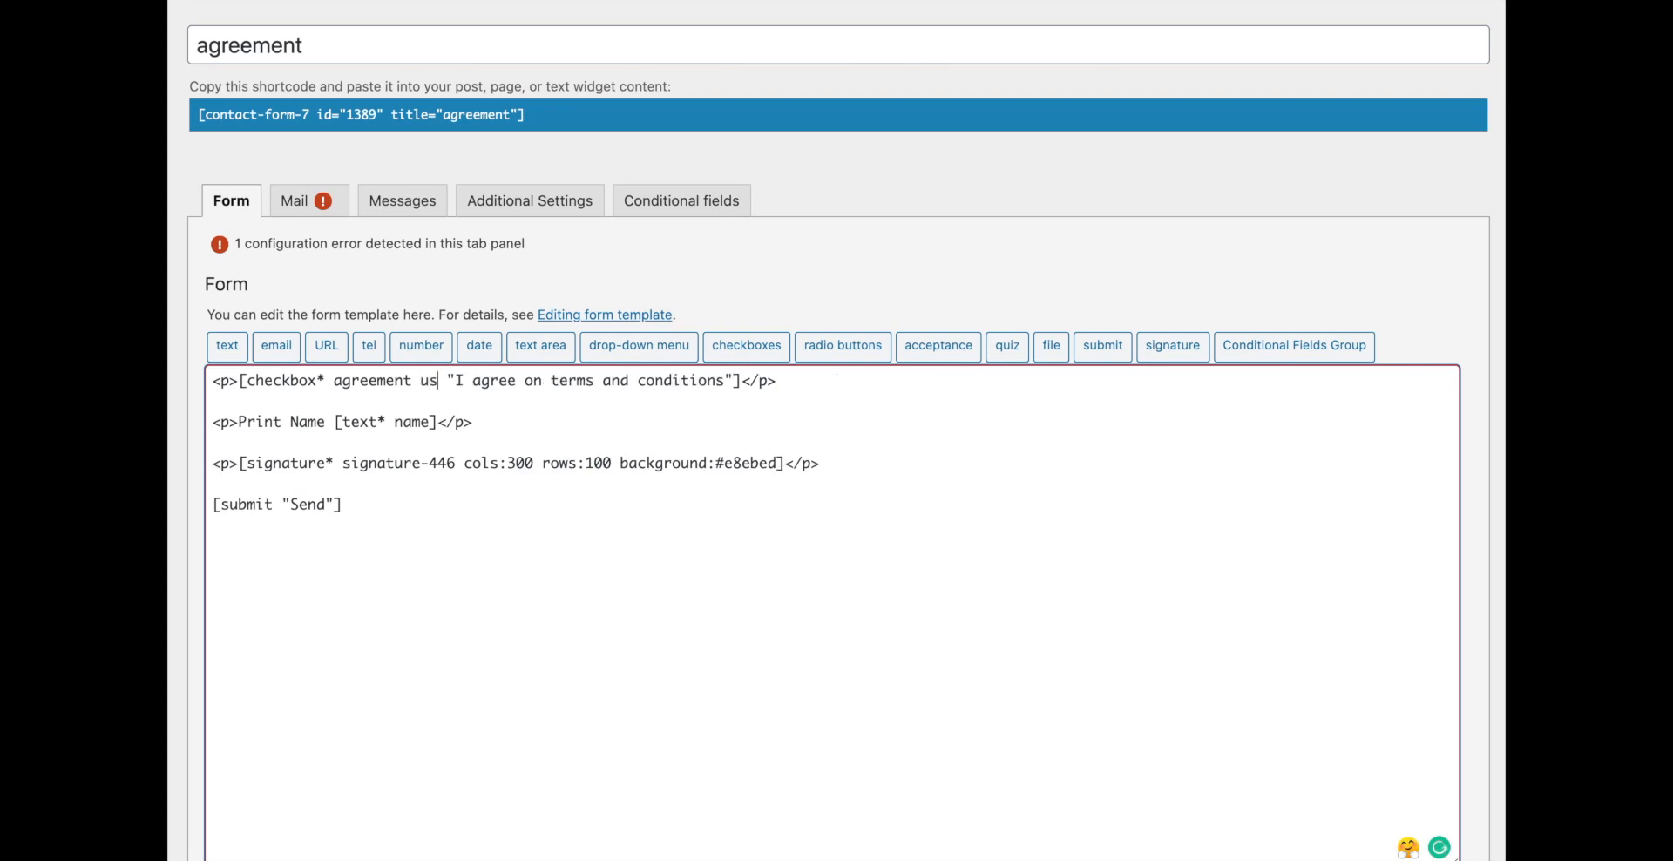
key(BackSpace)
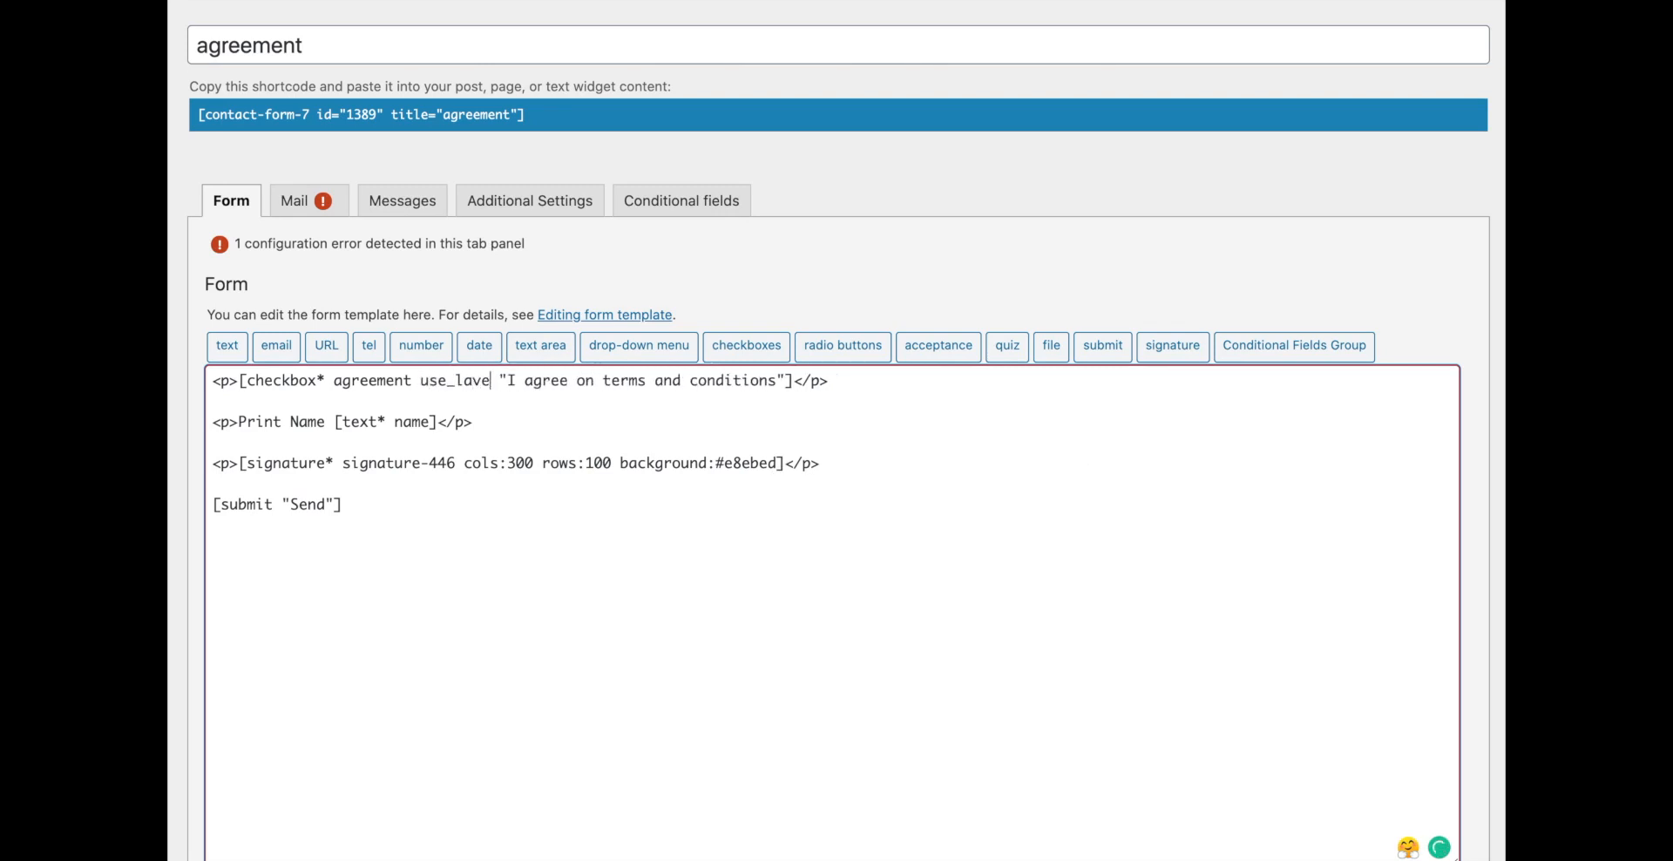
text(bel_element)
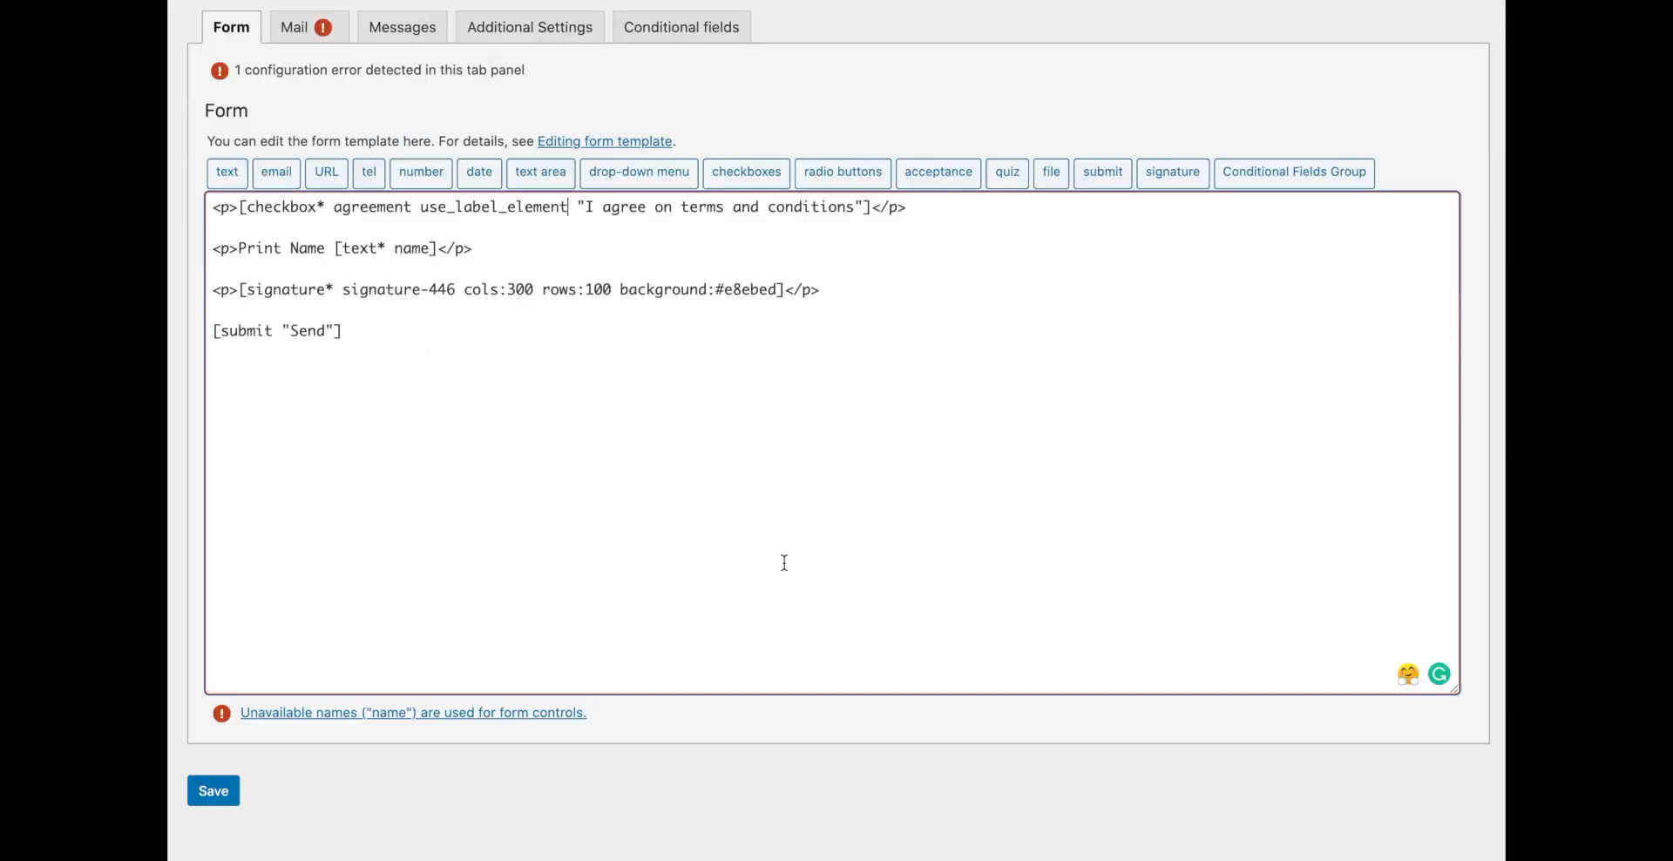
scroll(784, 563, down, 2)
click(214, 800)
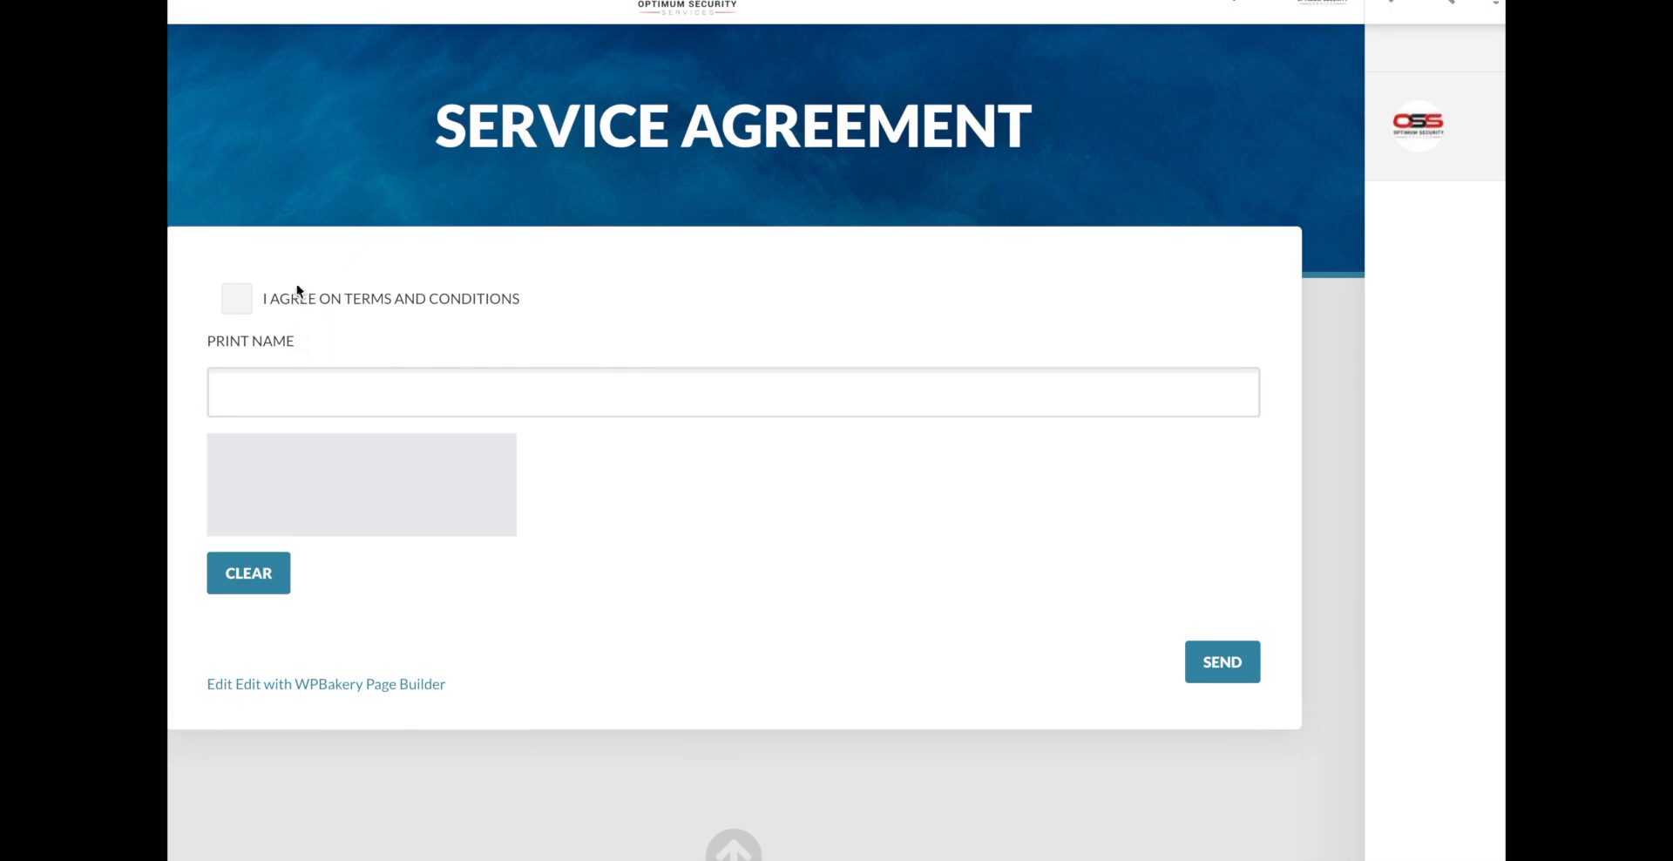
Step: Test the terms checkbox on the Service Agreement page and draw a test signature in the shaded area
click(236, 303)
click(234, 303)
drag(264, 497, 385, 505)
drag(272, 468, 408, 480)
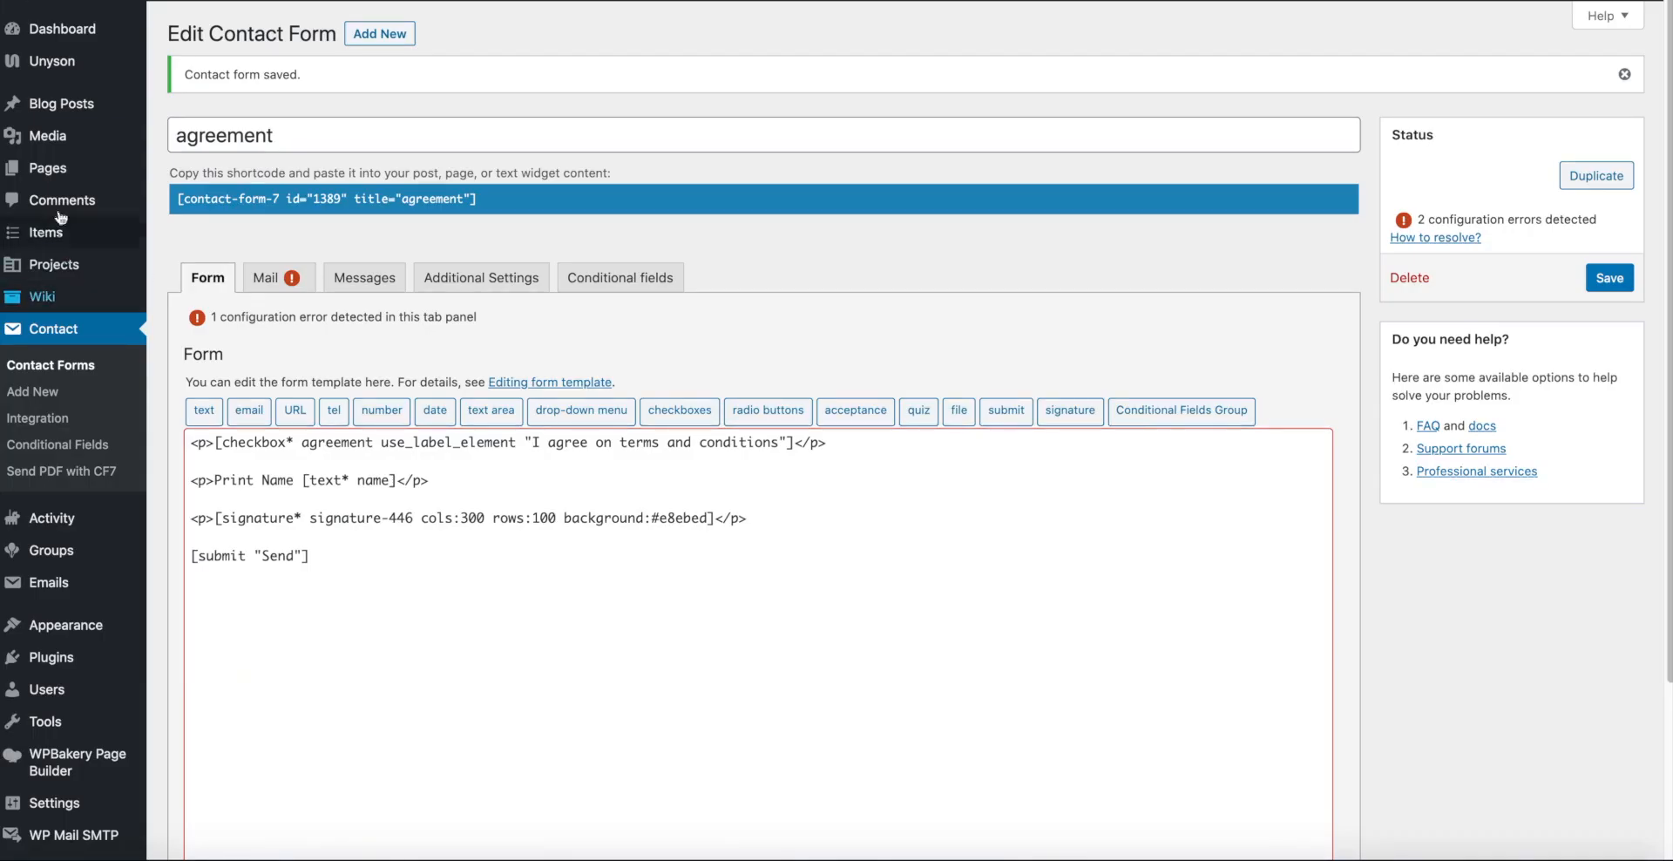
Step: Open the Service Agreement page for editing from the list of all pages
click(83, 172)
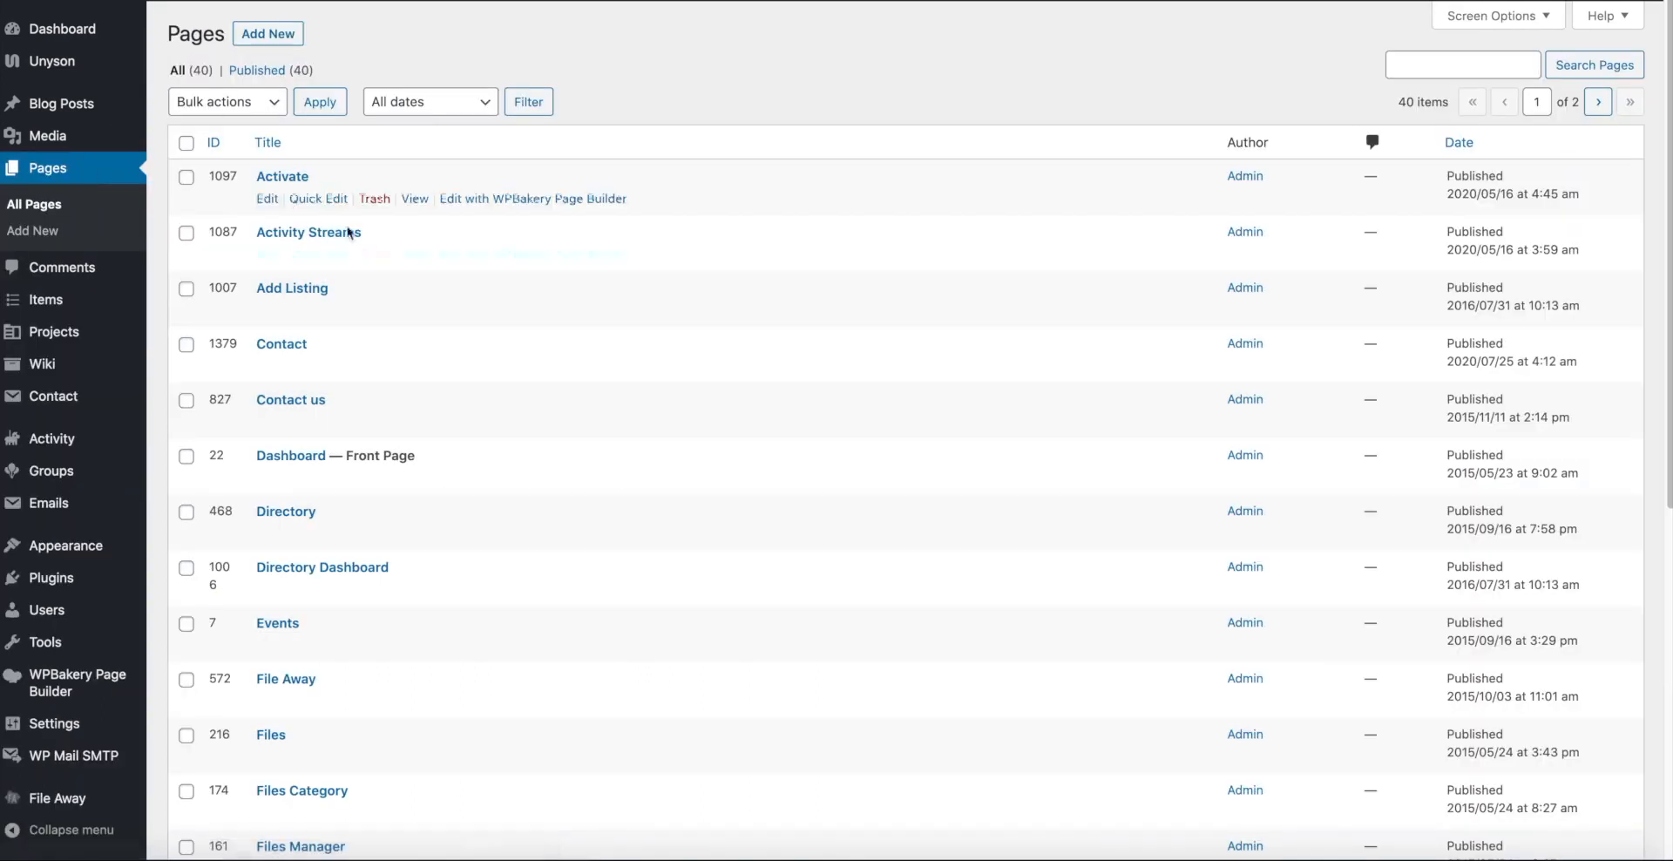
scroll(372, 316, down, 6)
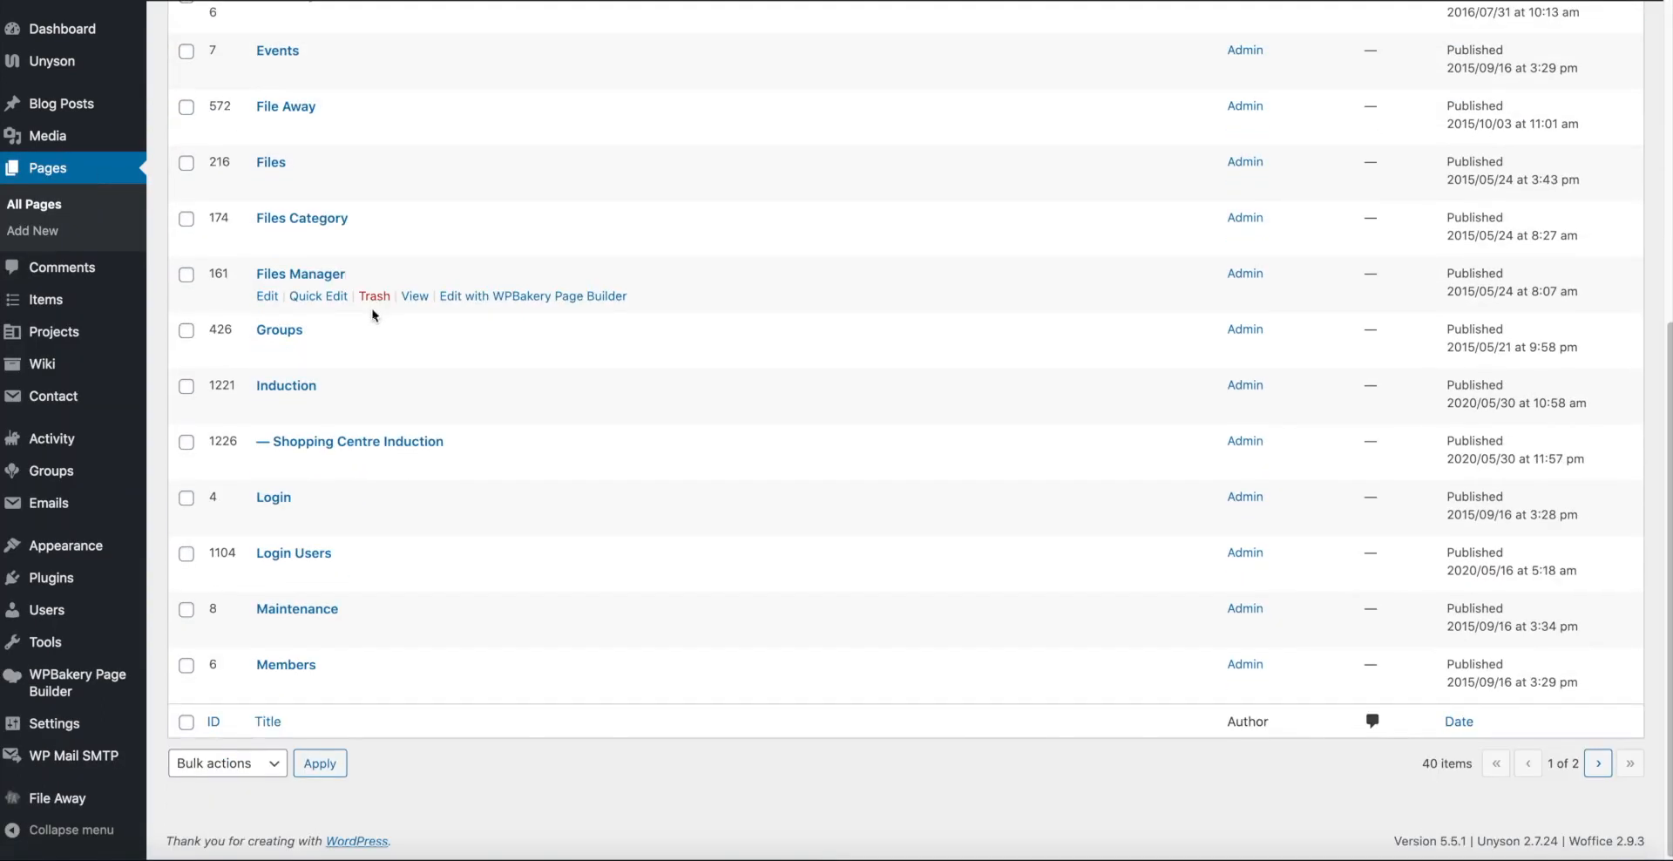
click(1599, 764)
scroll(505, 383, down, 10)
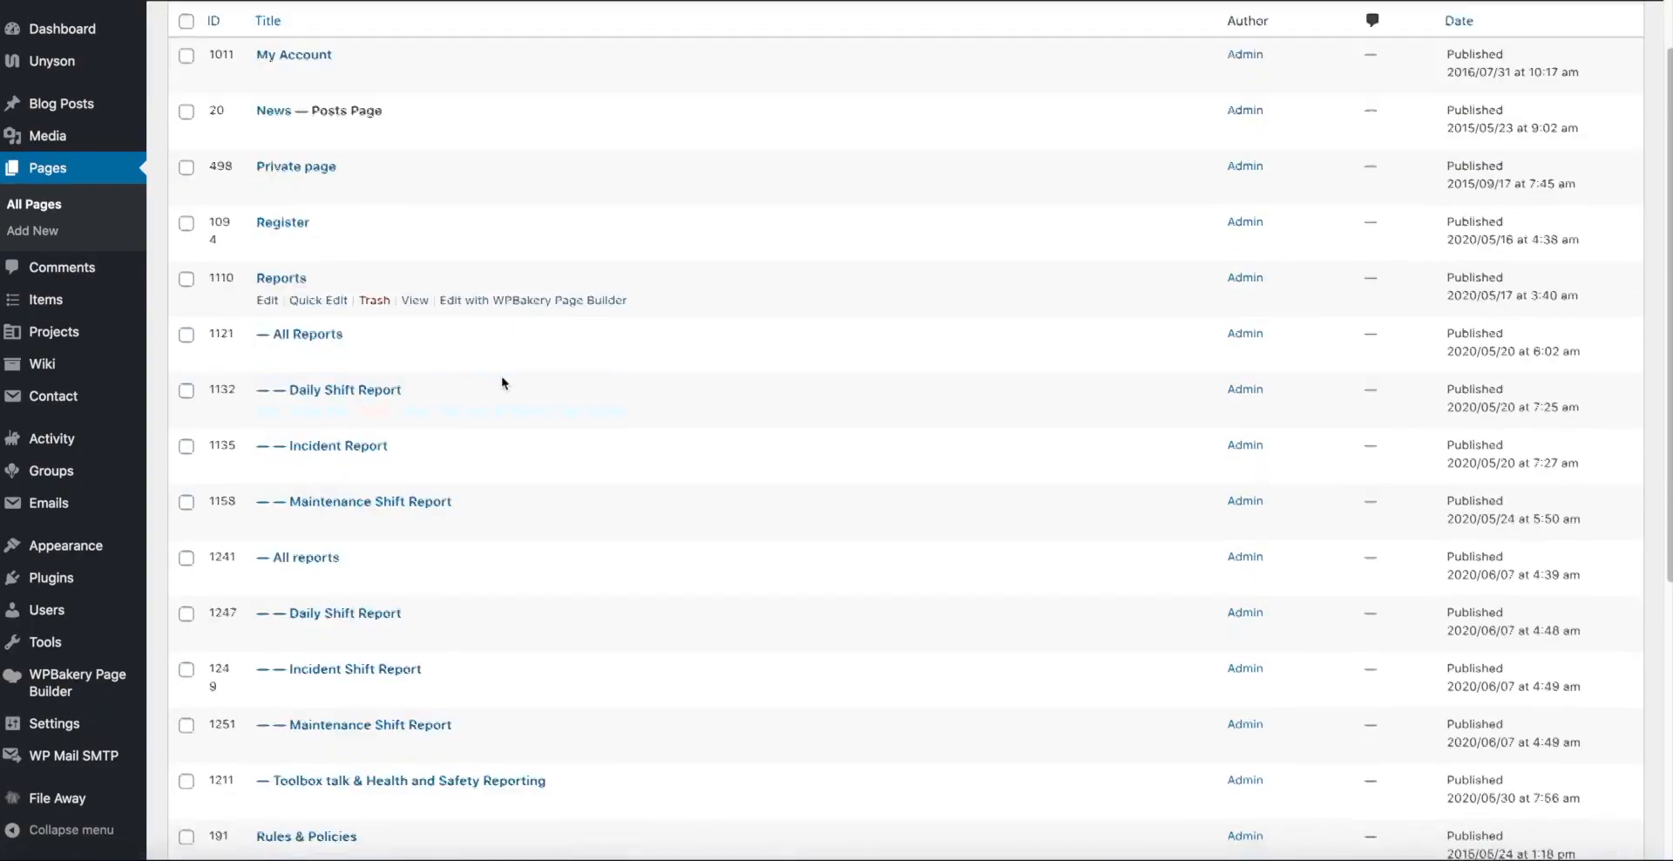
click(292, 445)
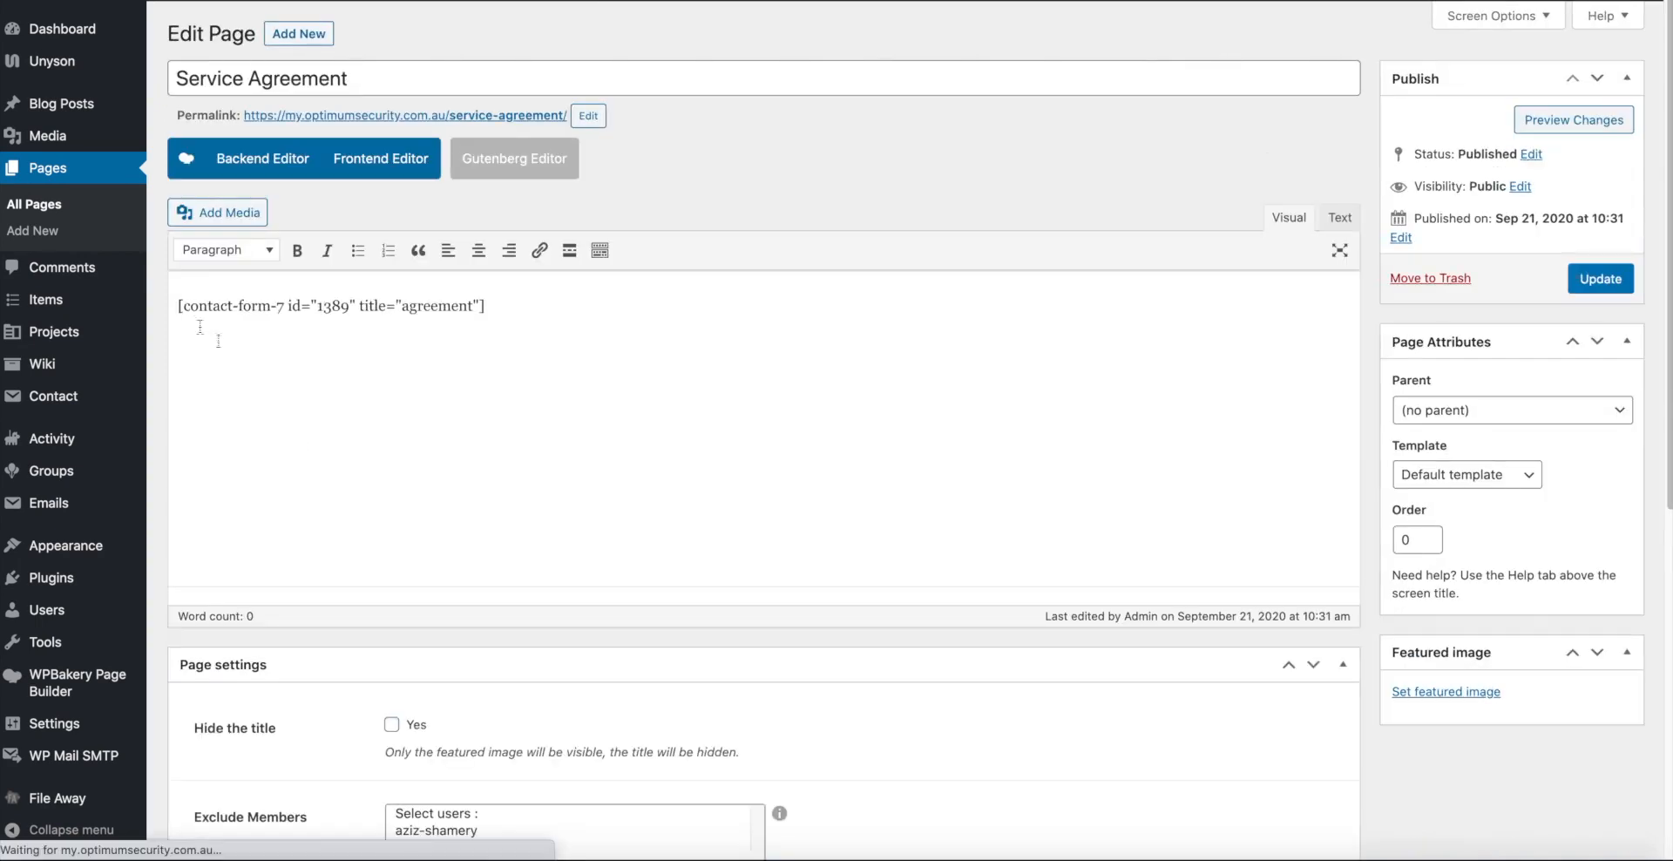
Step: Insert the "SECURITY EMPLOYEE TRAINING AND INDUCTION WHY YOUR BUSINESS NEEDS IT" heading and text above the form shortcode and update the page
click(181, 307)
key(Return)
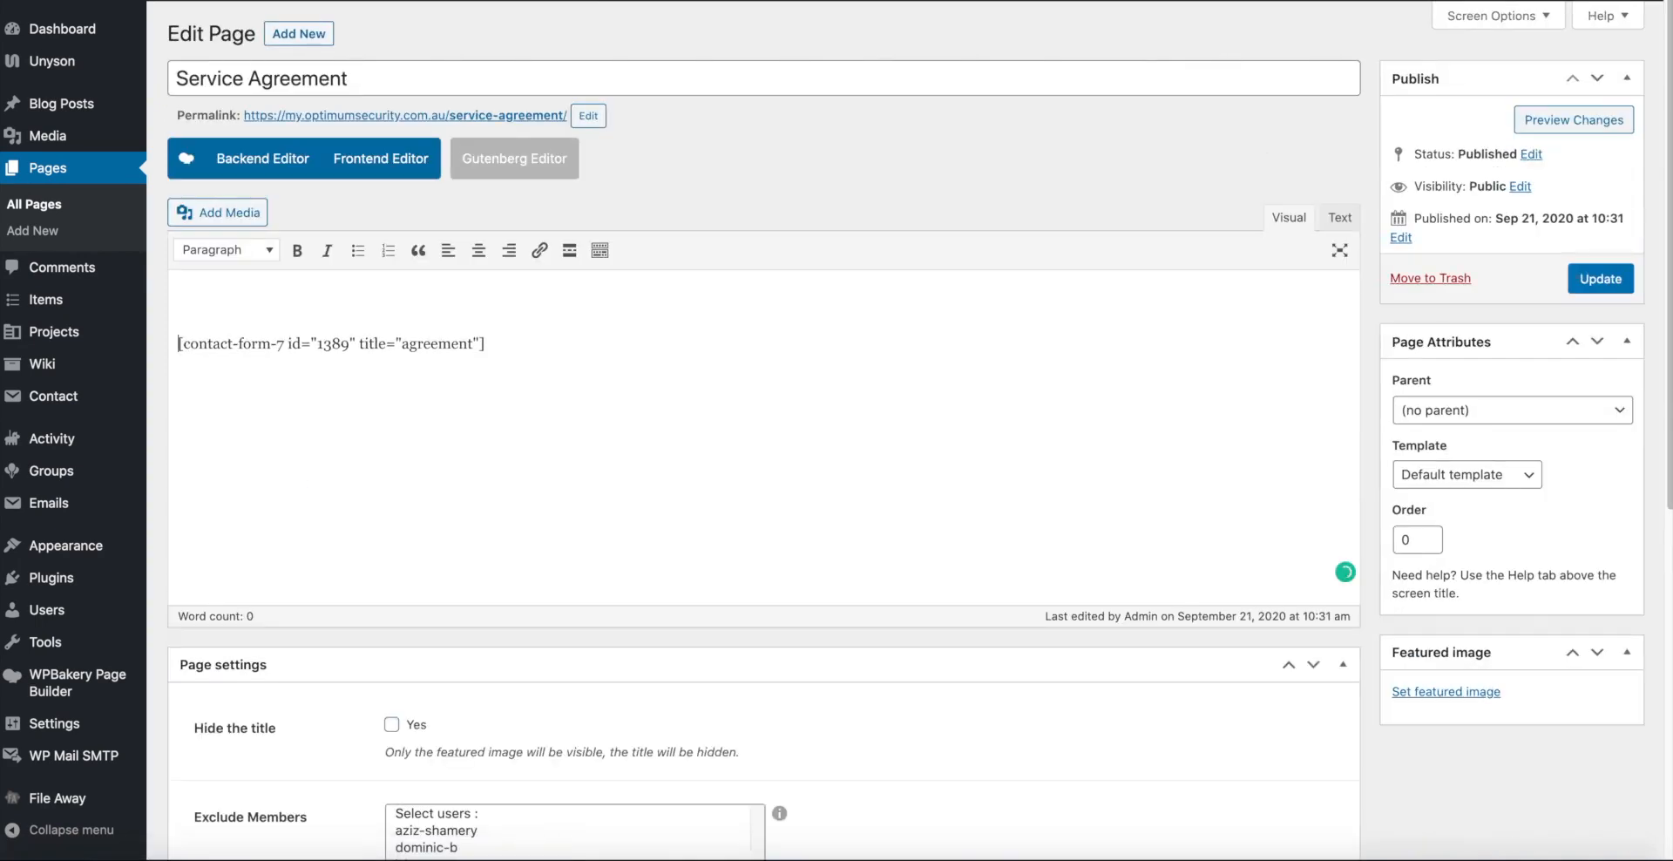
text(SECURITY EMPLOYEE TRAINING AND INDUCTION WHY YOUR BUSINESS NEEDS IT Having a good security employee training and induction is an important step in running your security services company. Training and inducting your security officers help your business to provide quality and professional security personnel to your client. Today we will be discussing why it is important that every single security officer/employee you engage in your business or subcontract is first trained and inducted onsite (at your business/online) before you deploy them offsite (customer’s premises). Security Employee training and Induction Definitions Induction means, providing your new security employee with the essential awareness and knowledge about what is expected of them on their jobs or roles. Also, induction and training entail that your new security employees are fed with the right sets of information, knowledge and skills of what they are expected to do, what they would face and how they are expected to react most professionally. Security employee training and induction process-means, all new security officers recruited follow through a pattern of carefully designed training/induction contents that focuses on impacting the security personnel with specific expert knowledge, so their task and duty delivery will have quality written all over it!)
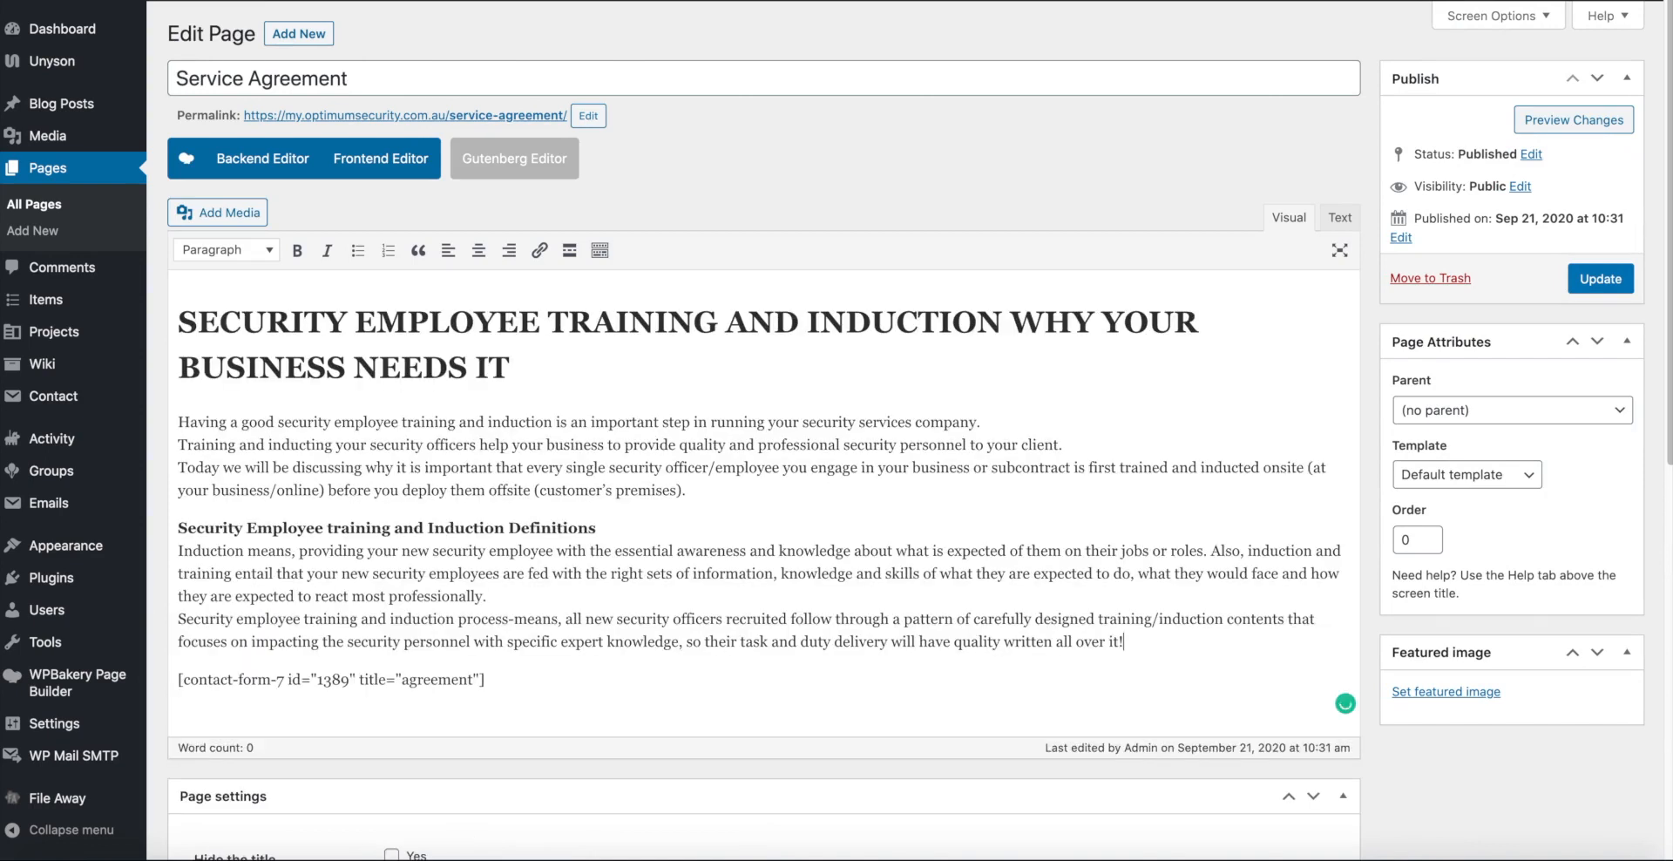
click(1586, 280)
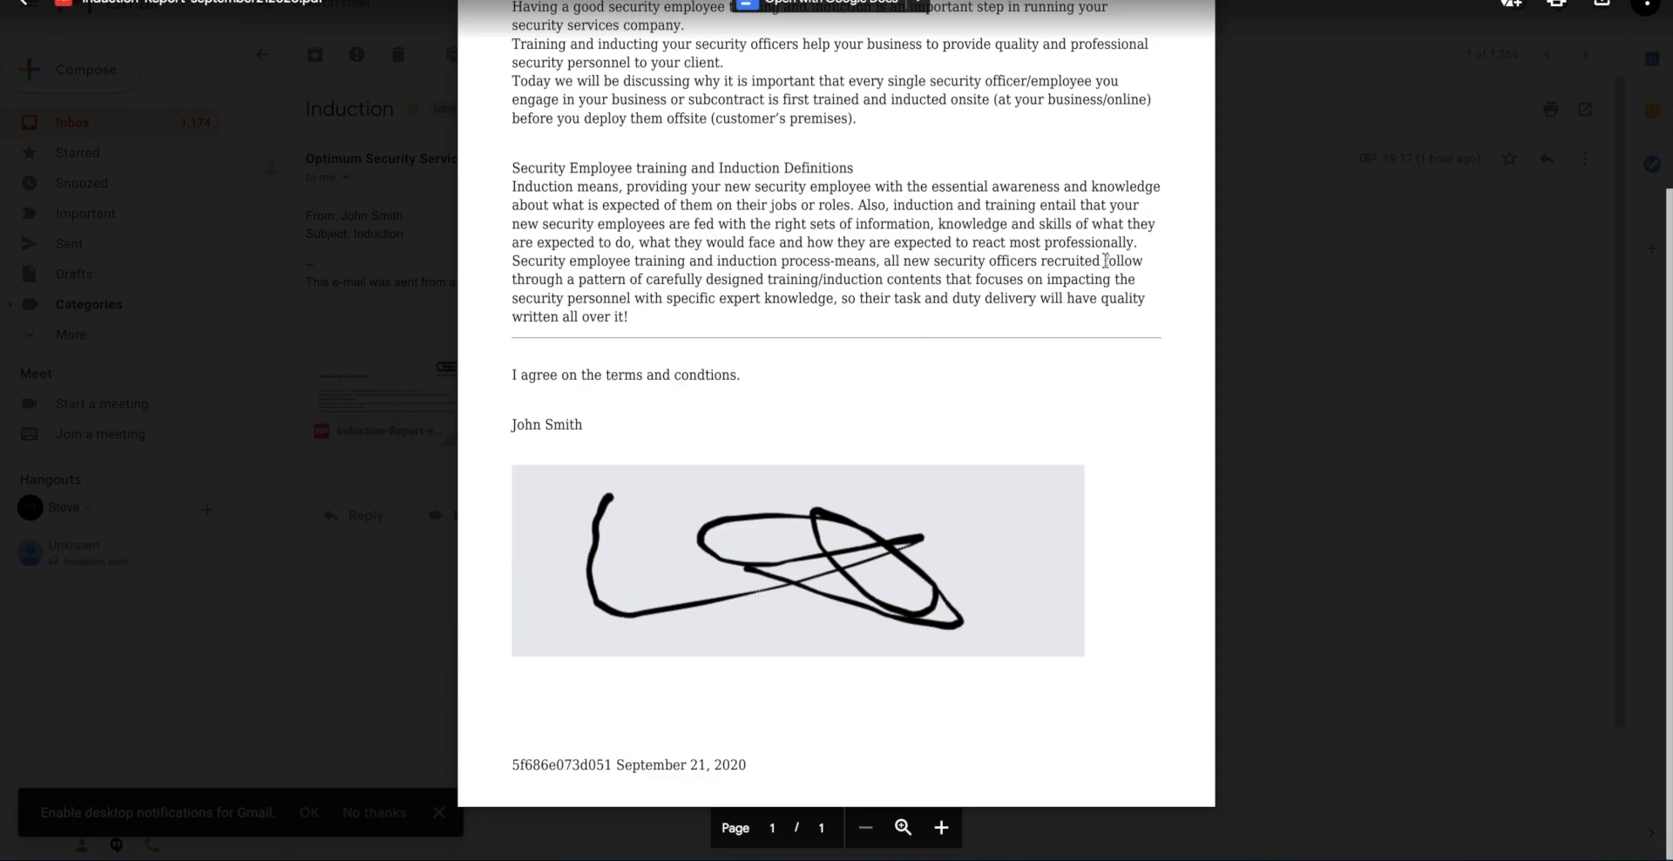
Step: Examine the agreement text, printed name and signature in the PDF attached to the Induction e-mail
scroll(1105, 261, up, 4)
scroll(1107, 264, down, 1)
scroll(1107, 264, down, 3)
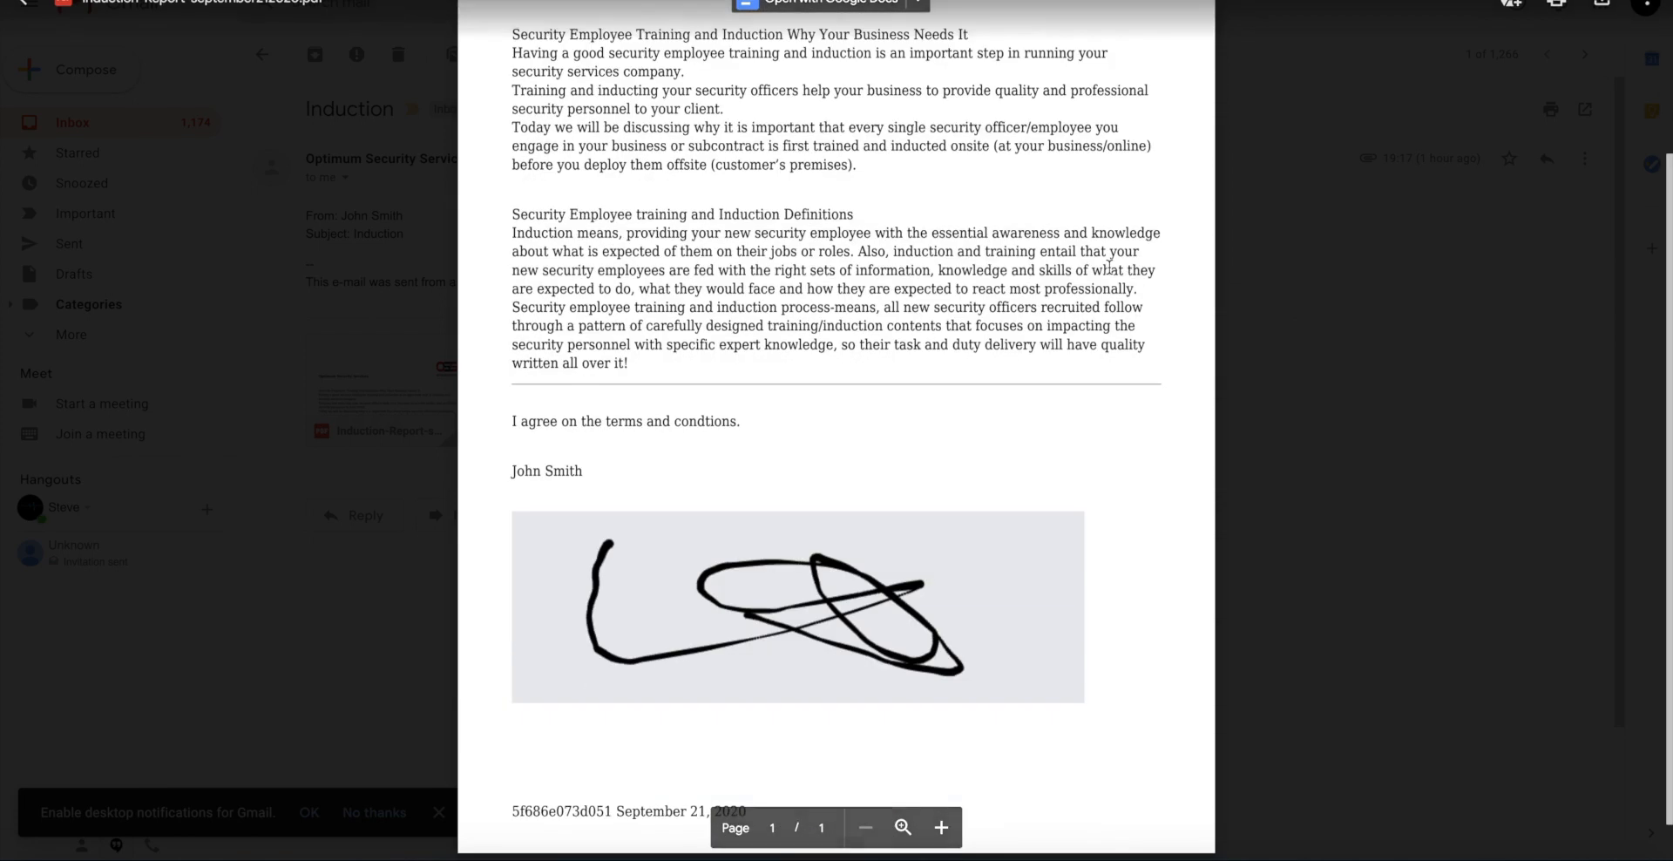
scroll(1107, 266, up, 3)
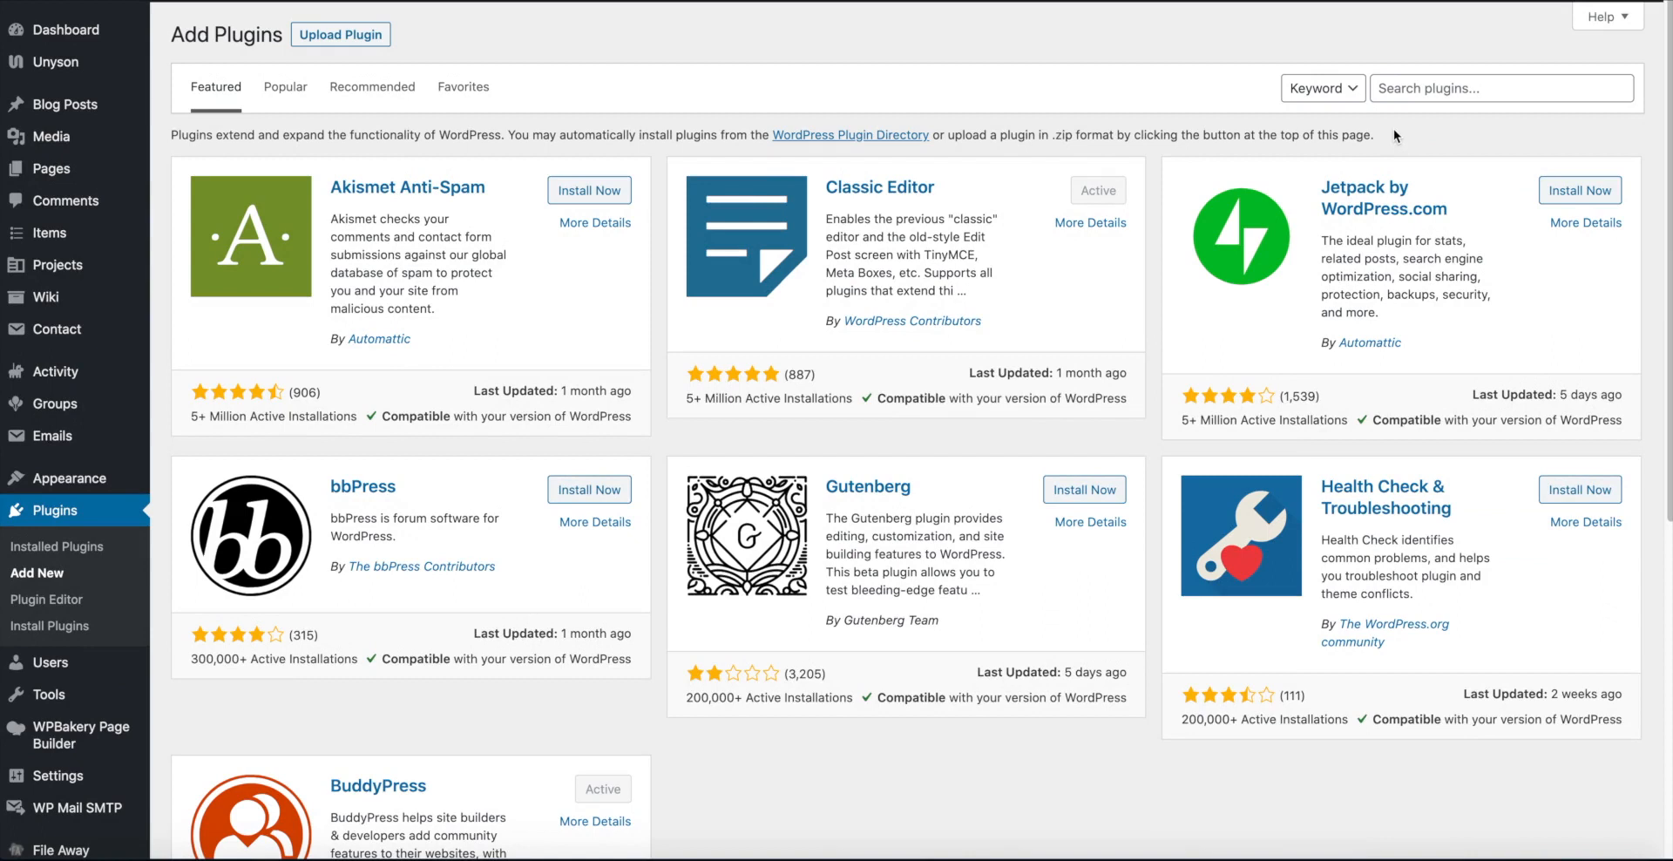
Step: Search the plugin directory for "send pdf for contact form 7"
click(1415, 89)
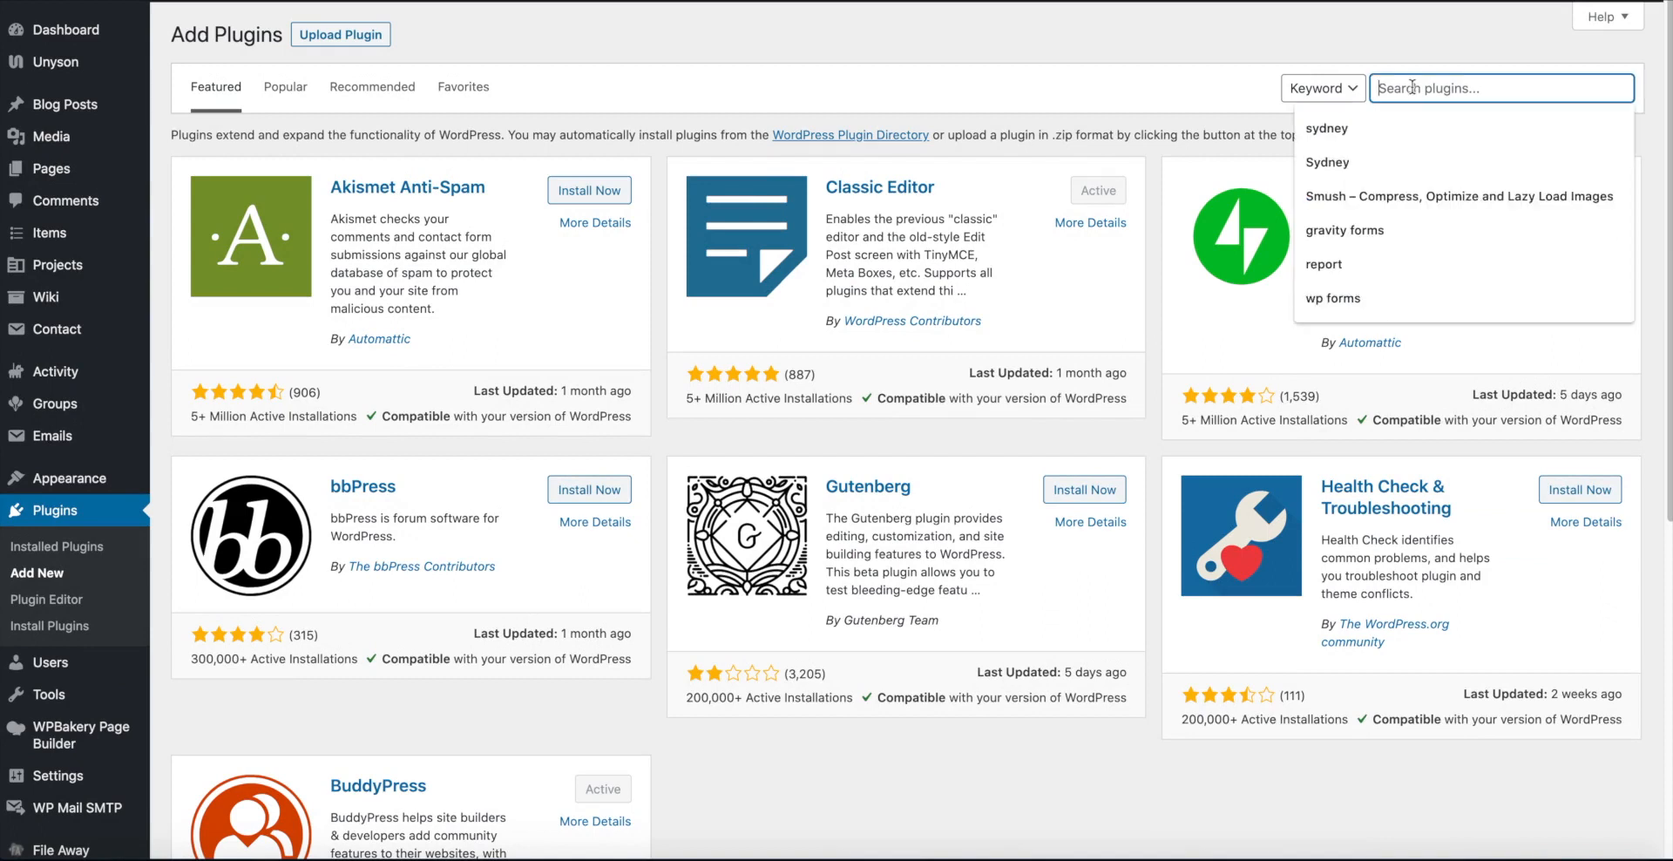
text(send pdf for contact form 7)
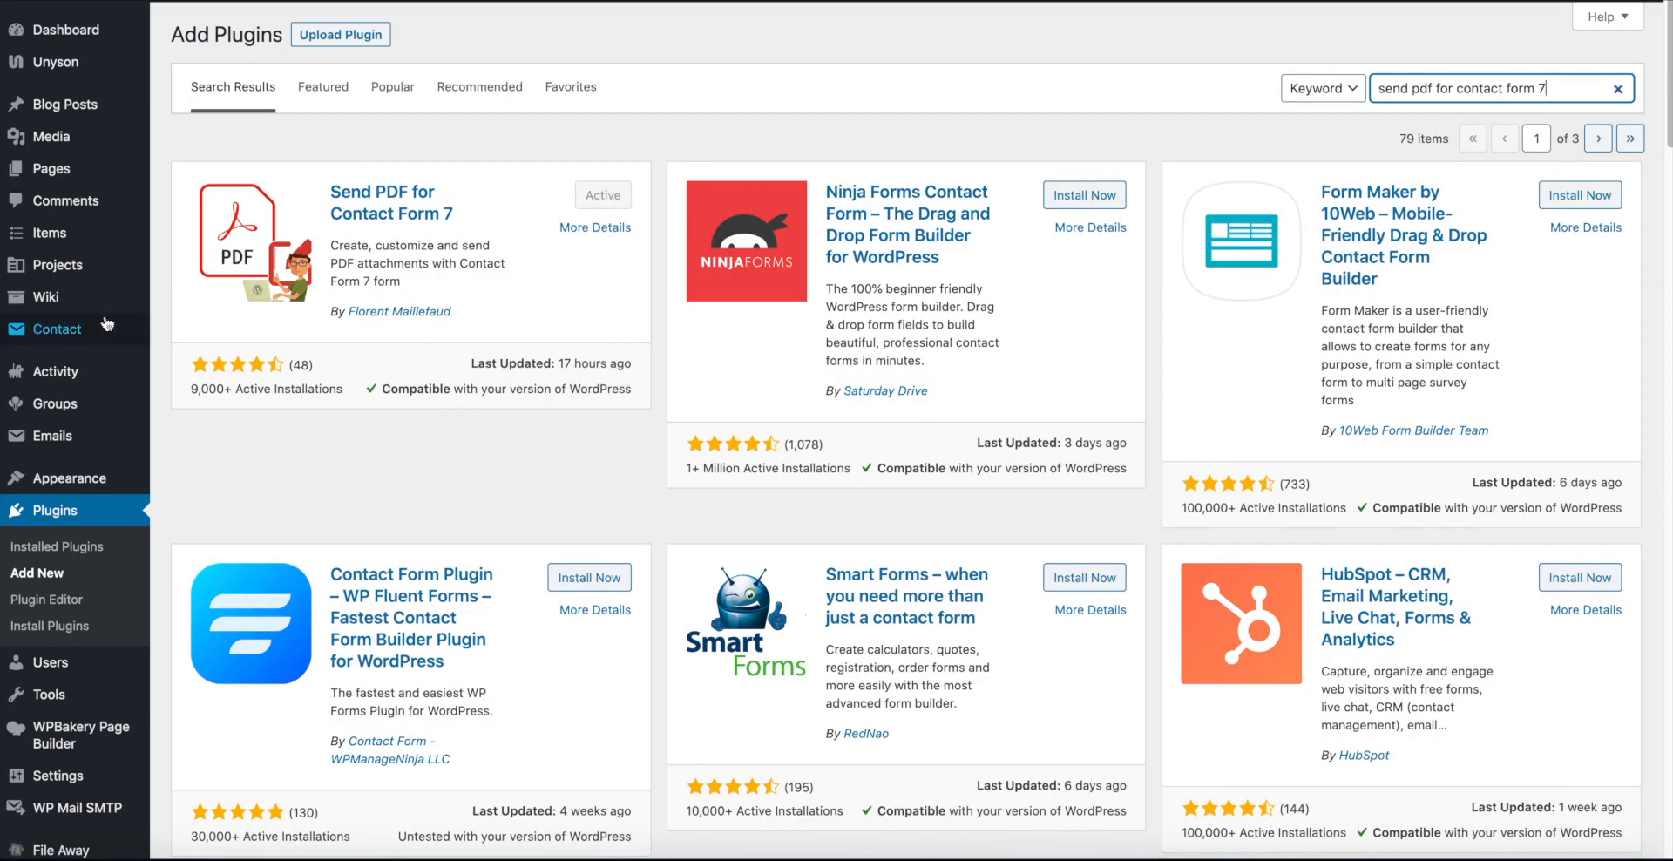
Step: Open the Send PDF with CF7 settings and load the agreement form
mouse_move(96, 332)
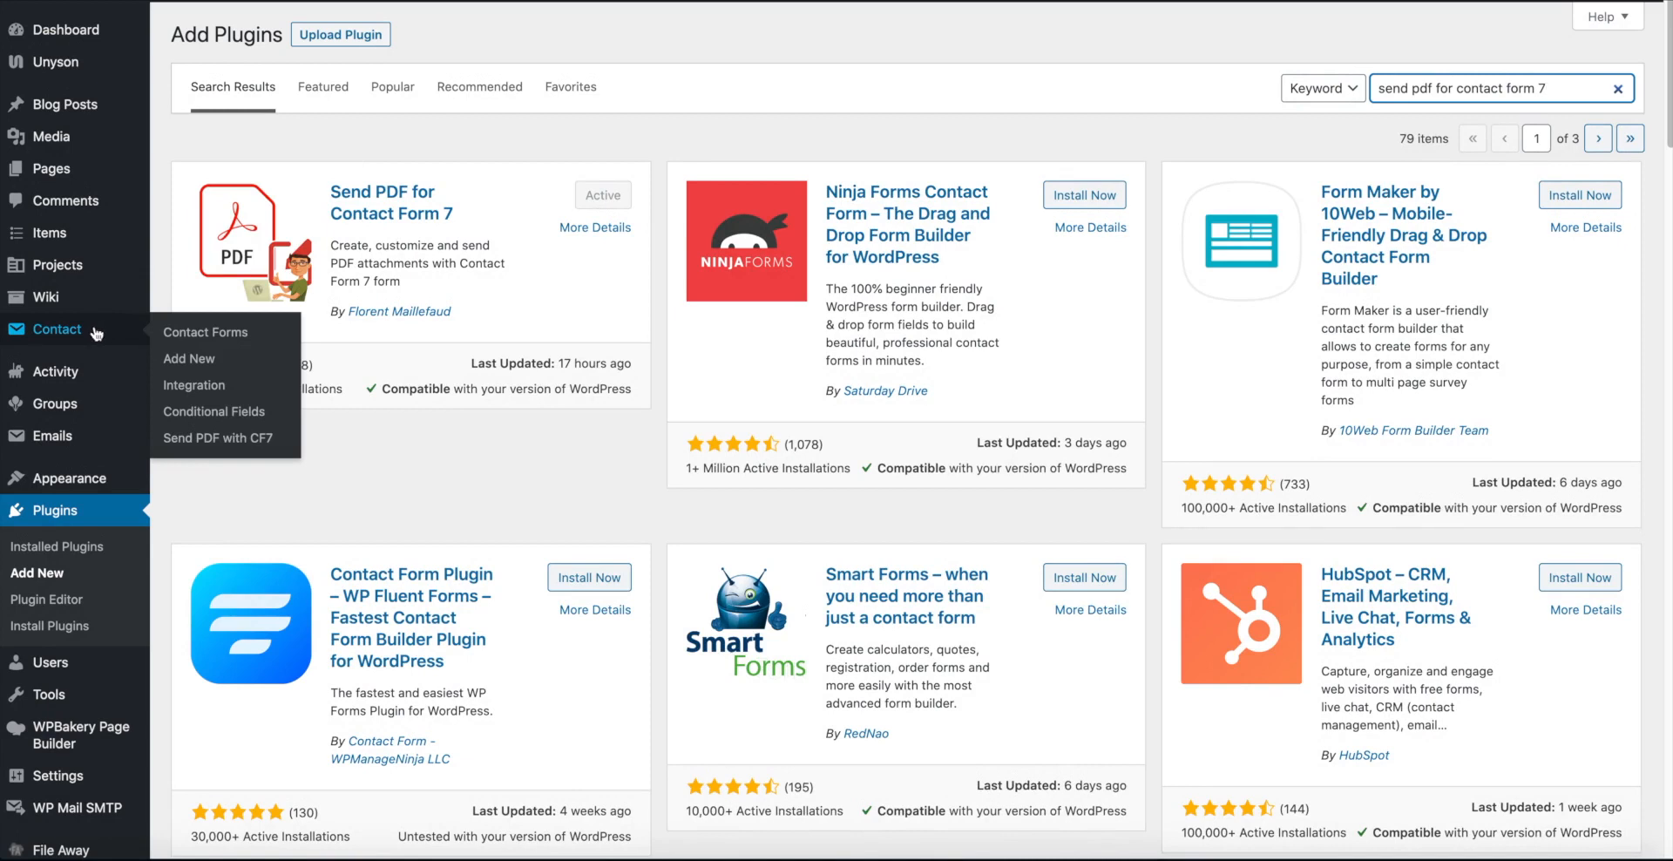
click(244, 447)
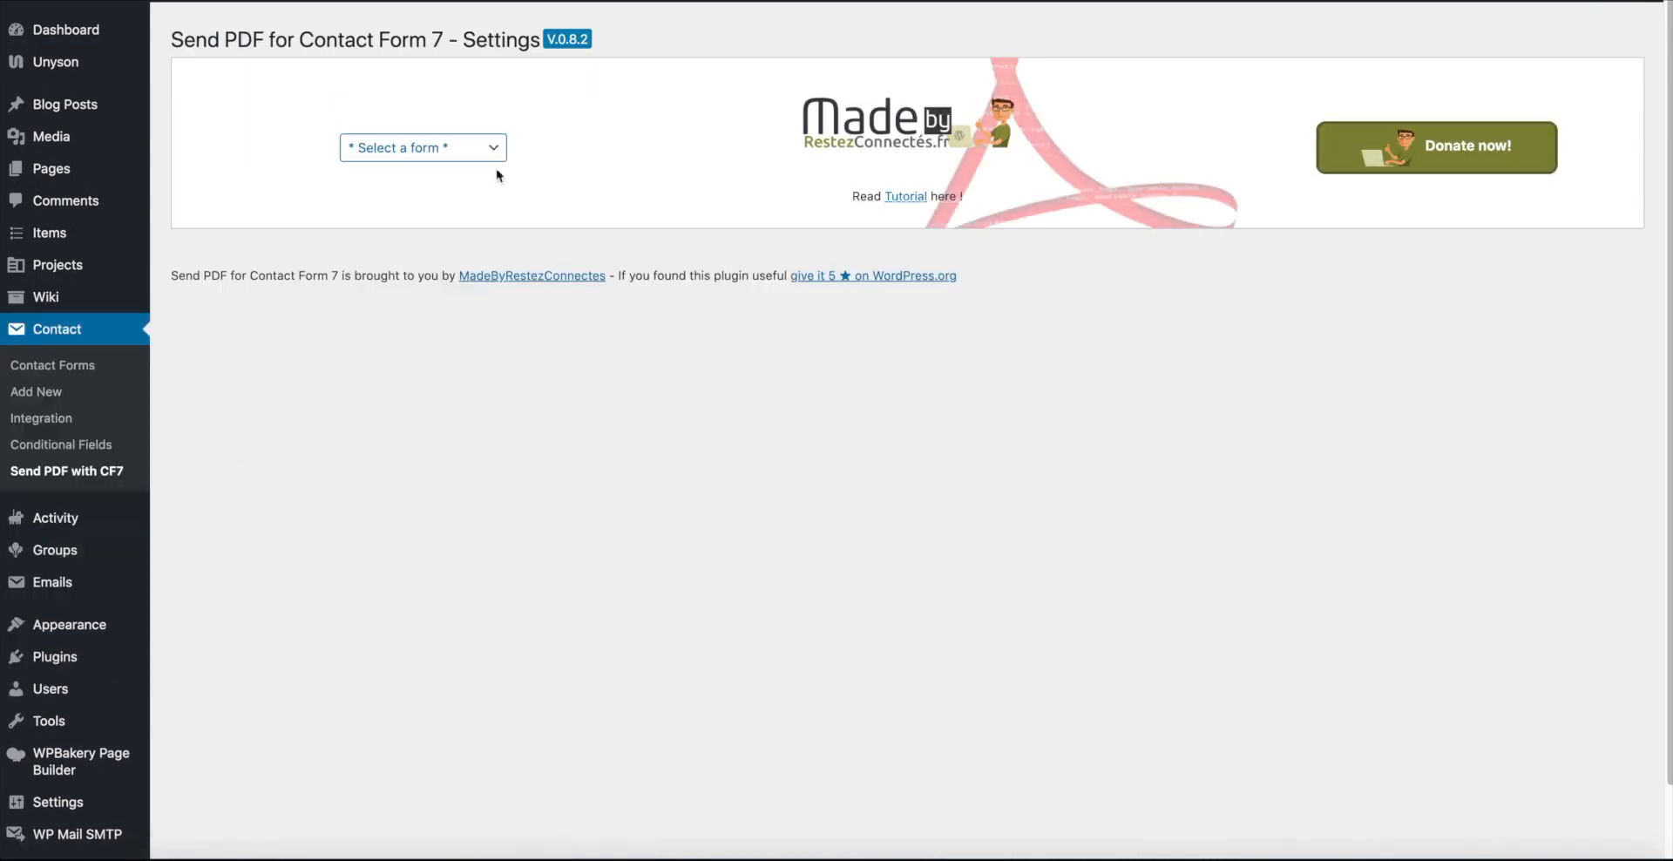
click(493, 150)
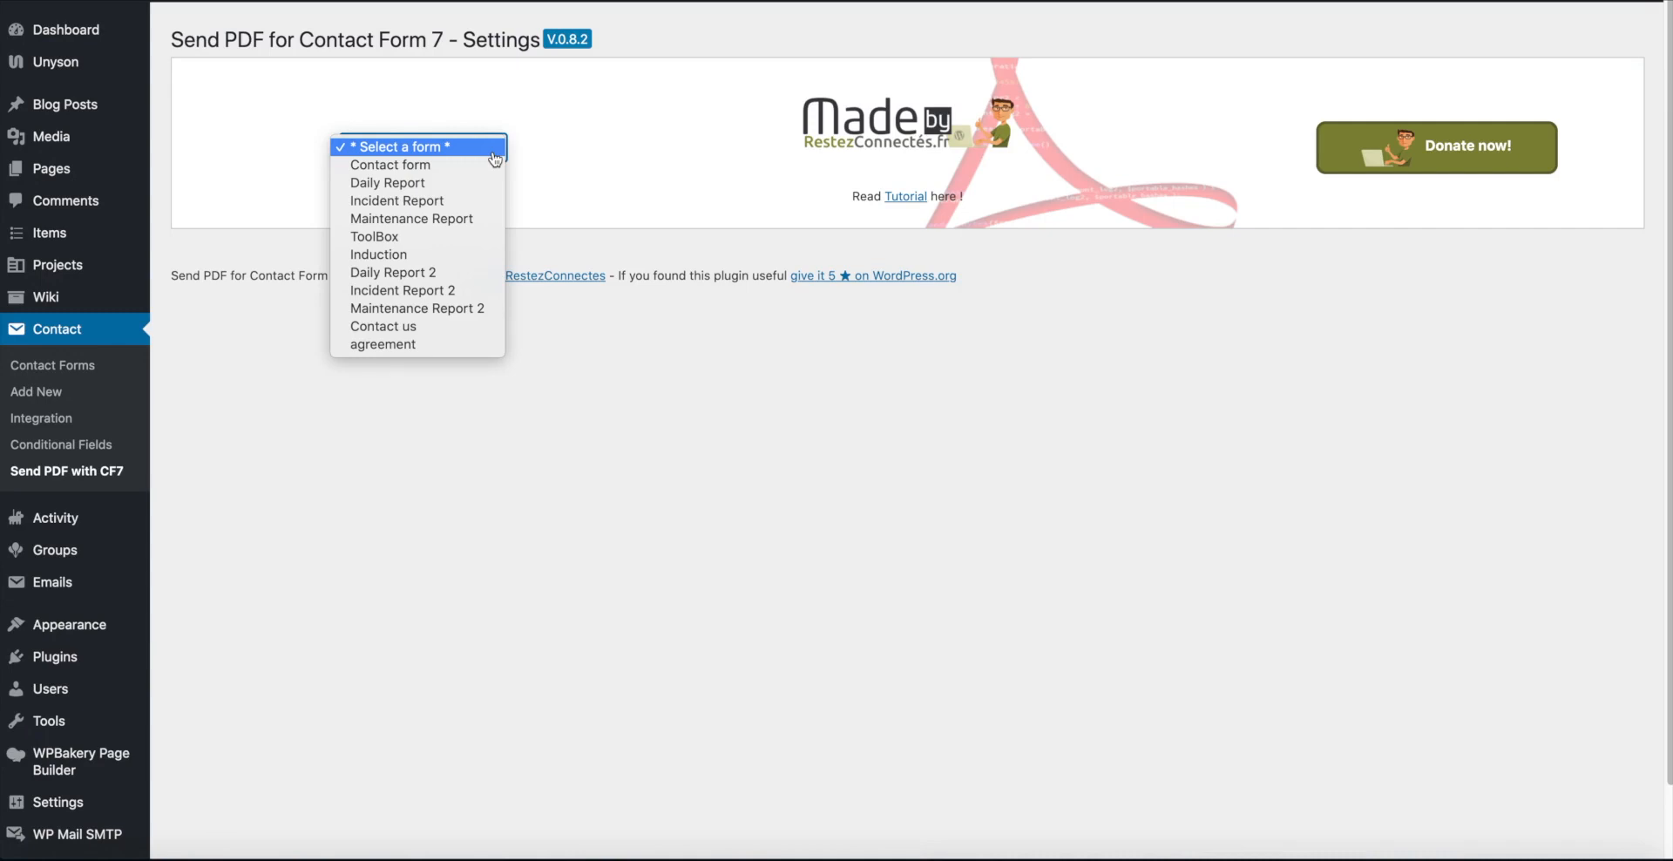
click(383, 344)
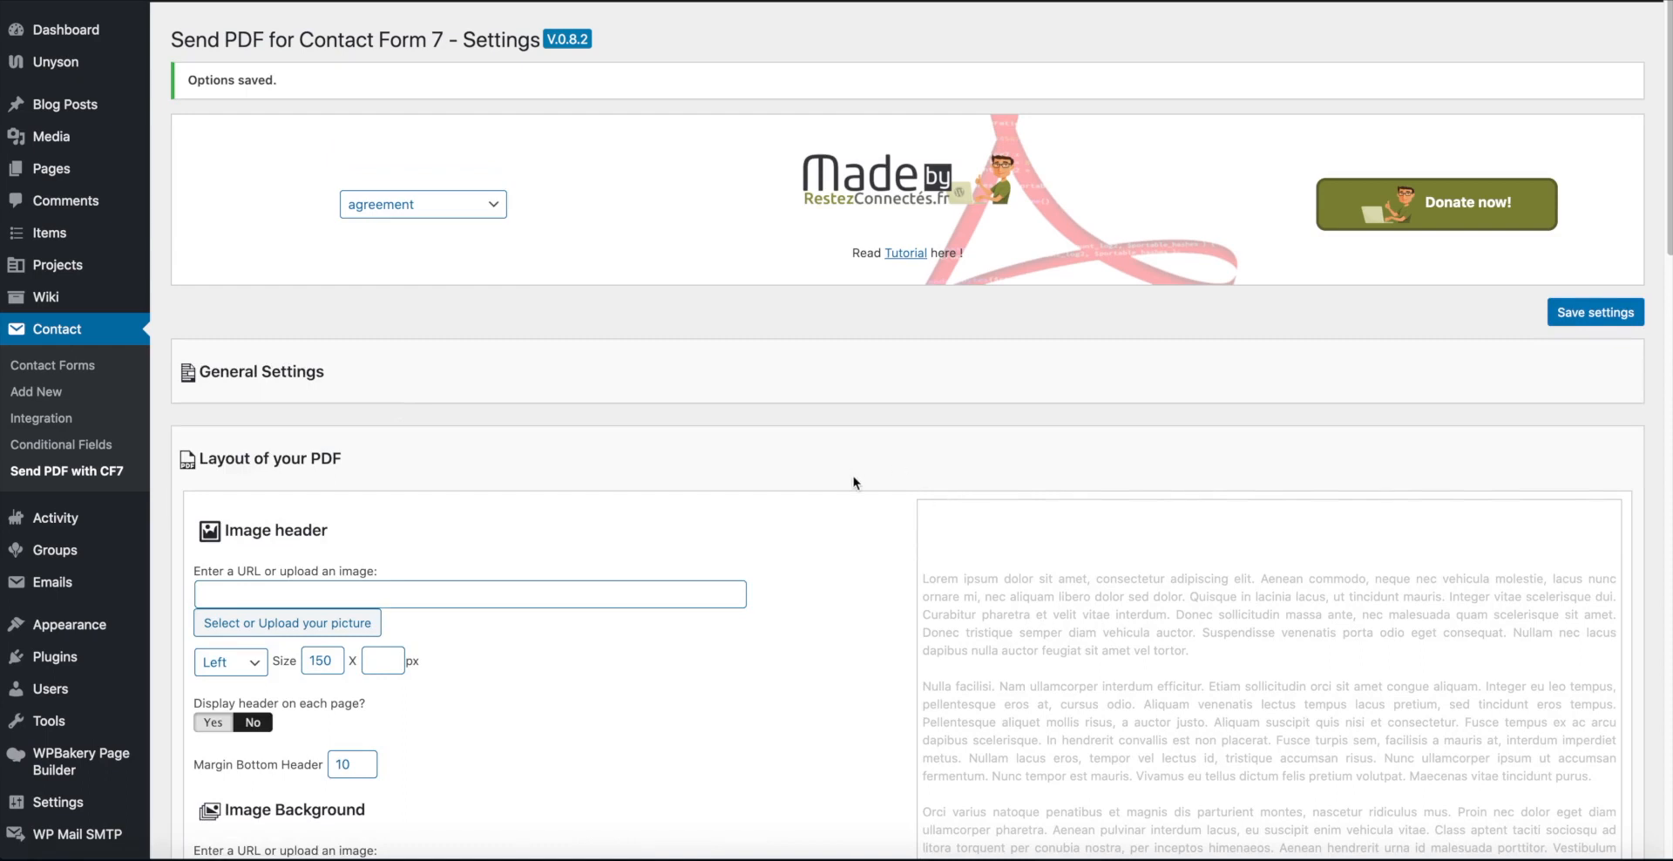
Step: Choose the red and black OSS logo on white, logo2.jpeg, from the media library as the PDF's header image
scroll(853, 482, down, 1)
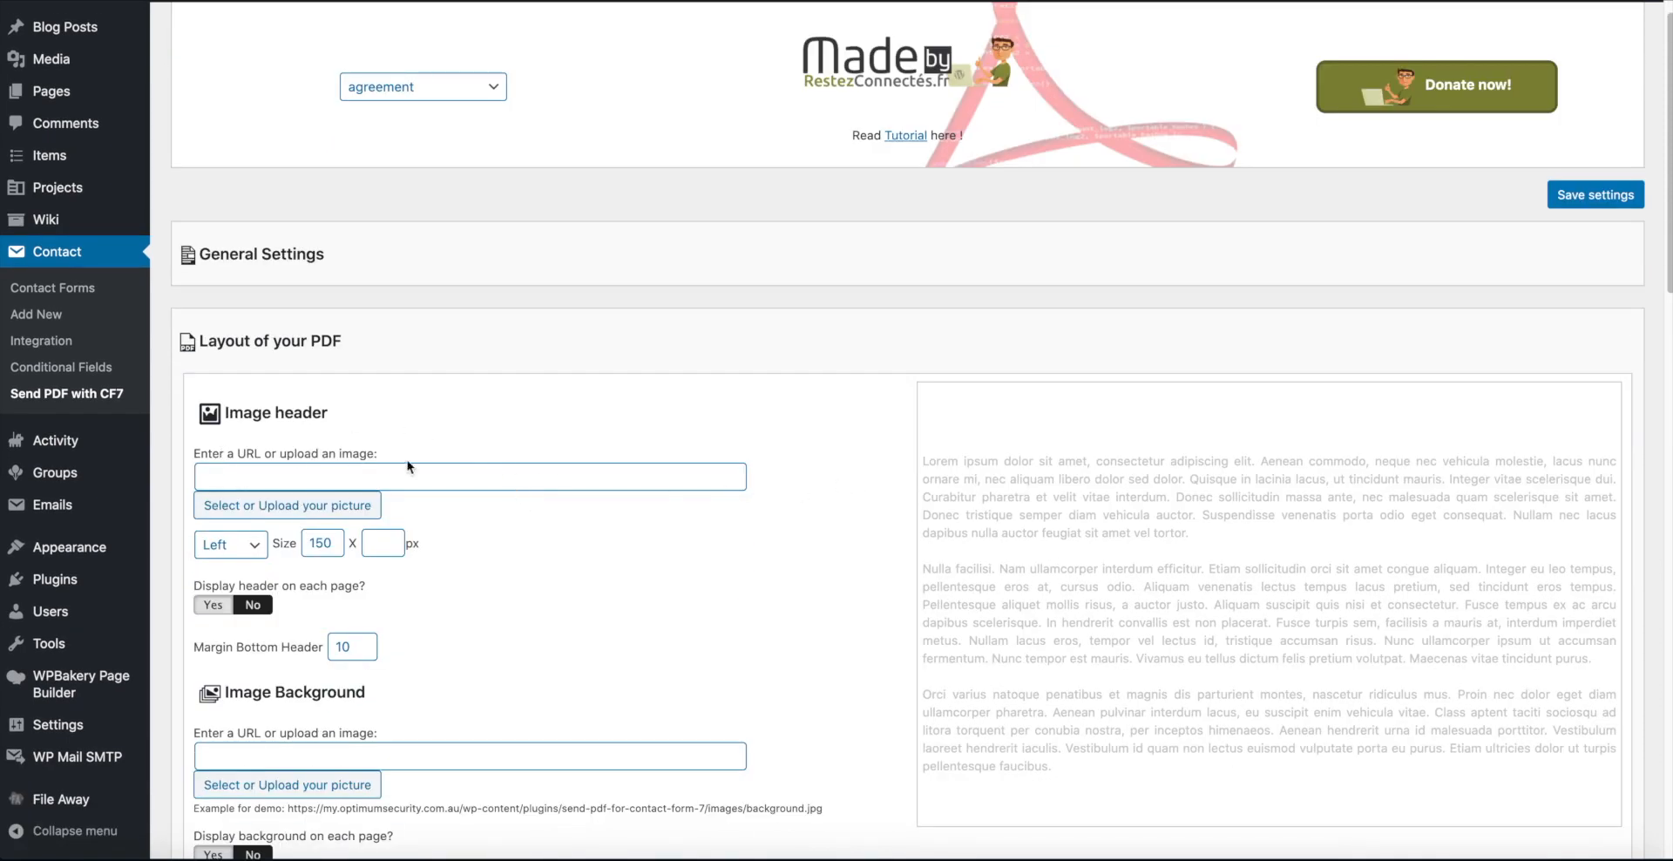
click(325, 509)
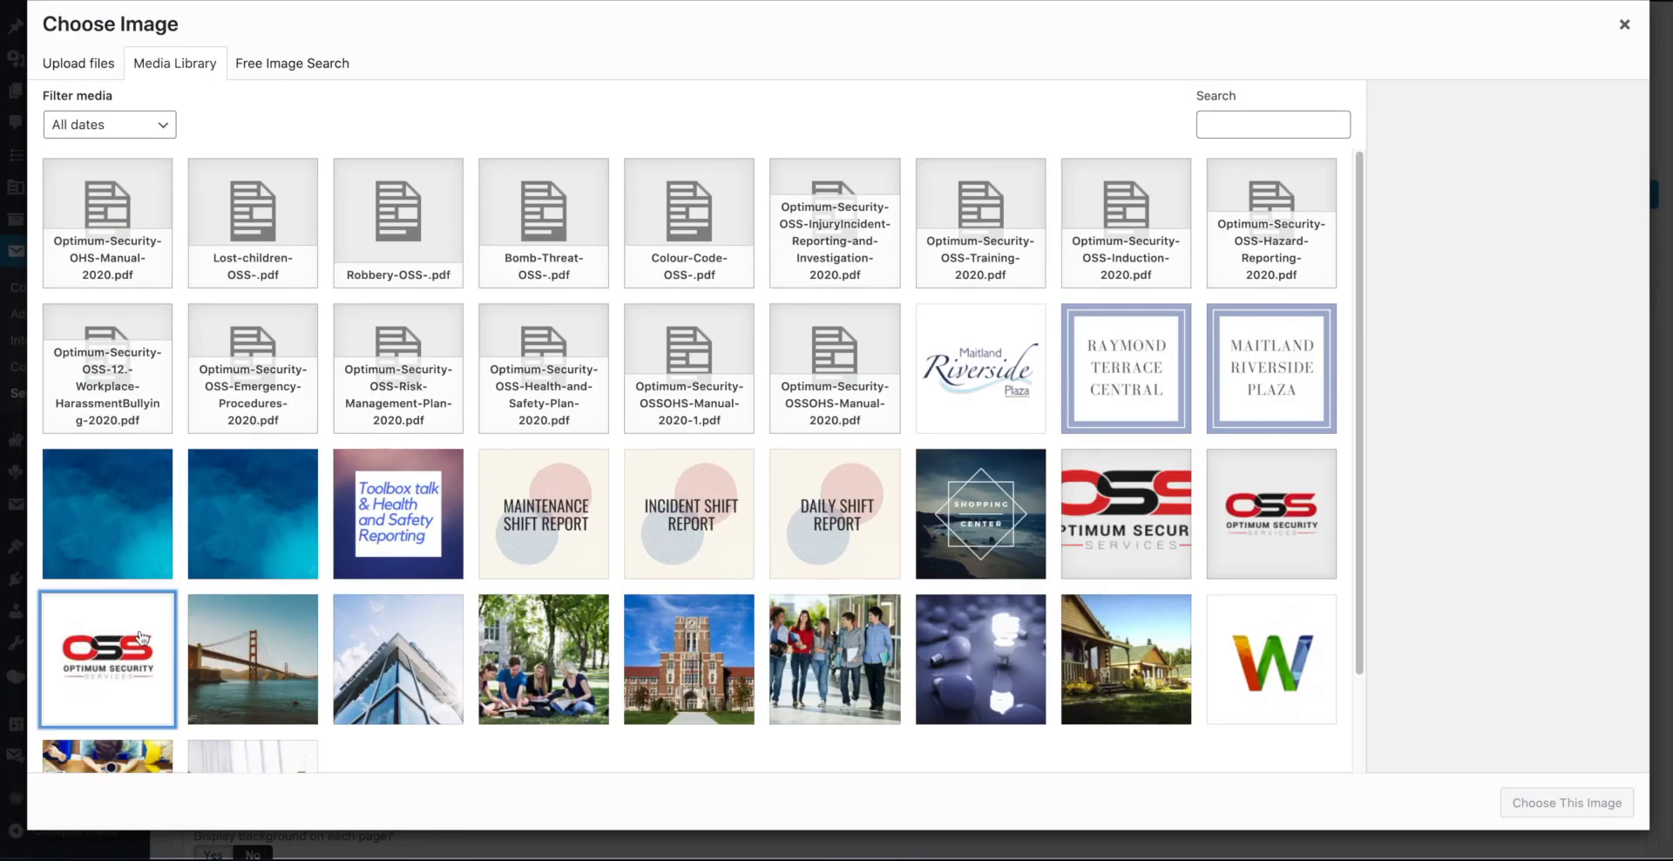
click(142, 639)
click(1539, 802)
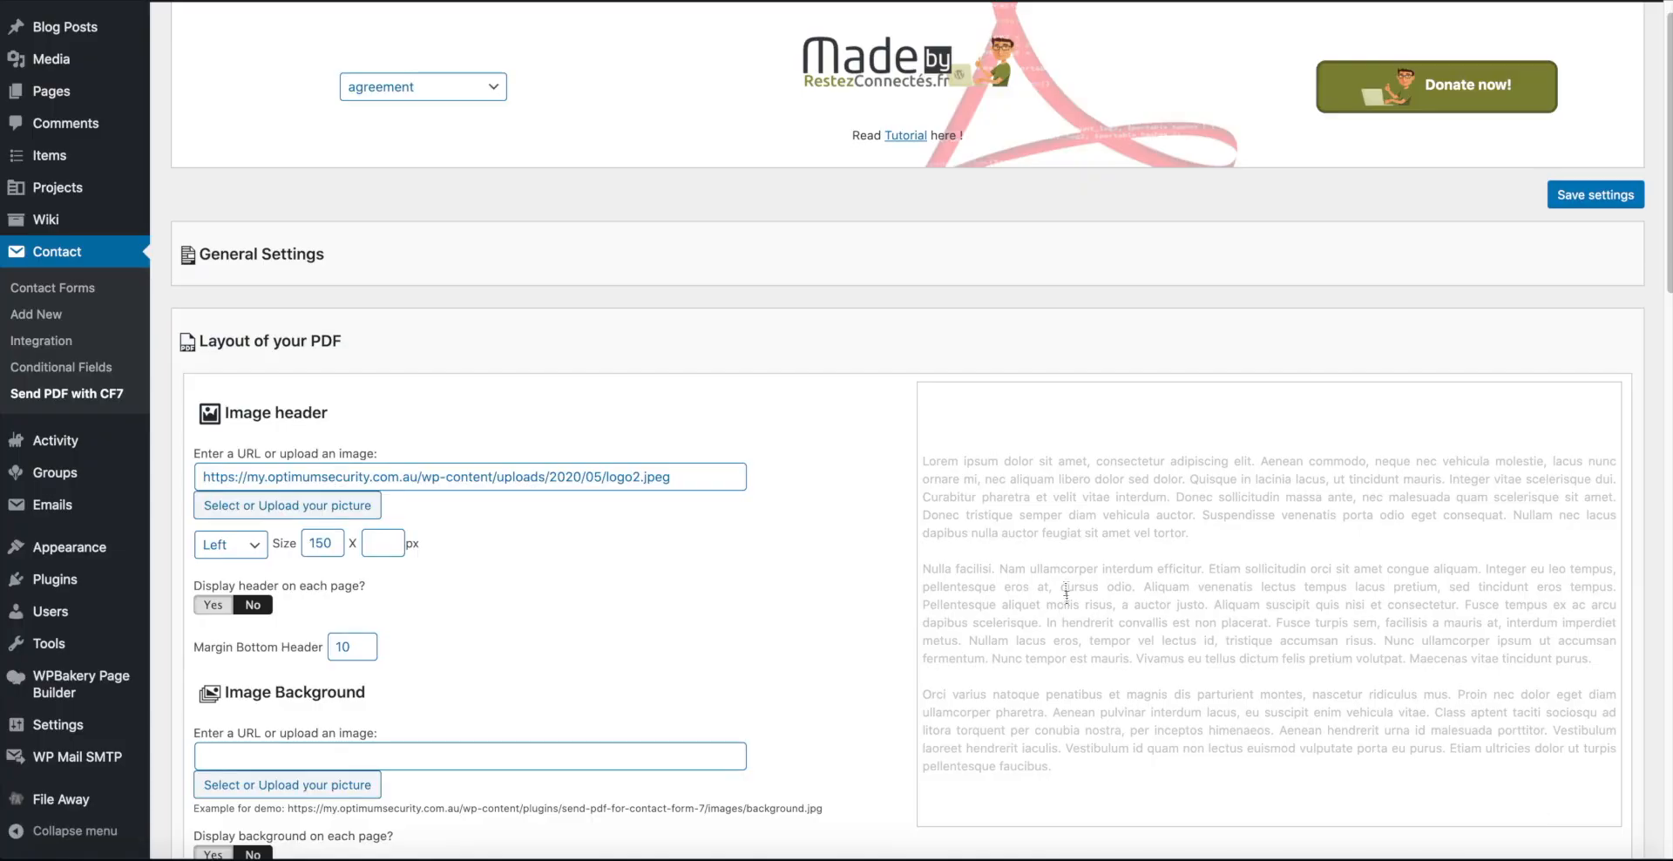
Step: Align the PDF header image to the right and enable displaying the header on each page
scroll(959, 579, down, 2)
click(249, 441)
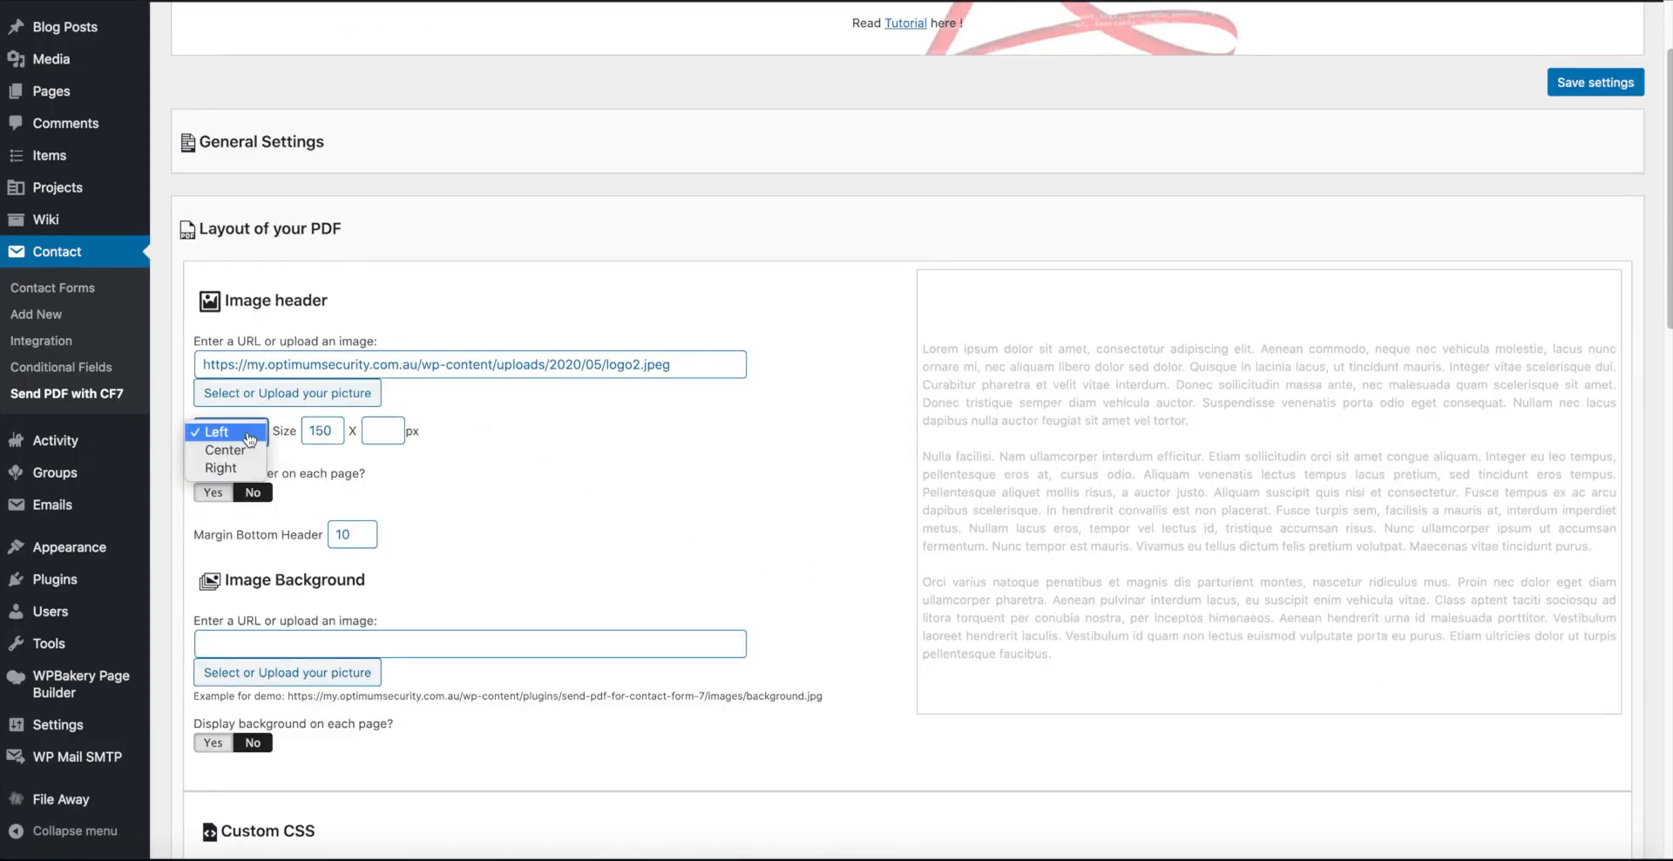
click(234, 452)
click(231, 437)
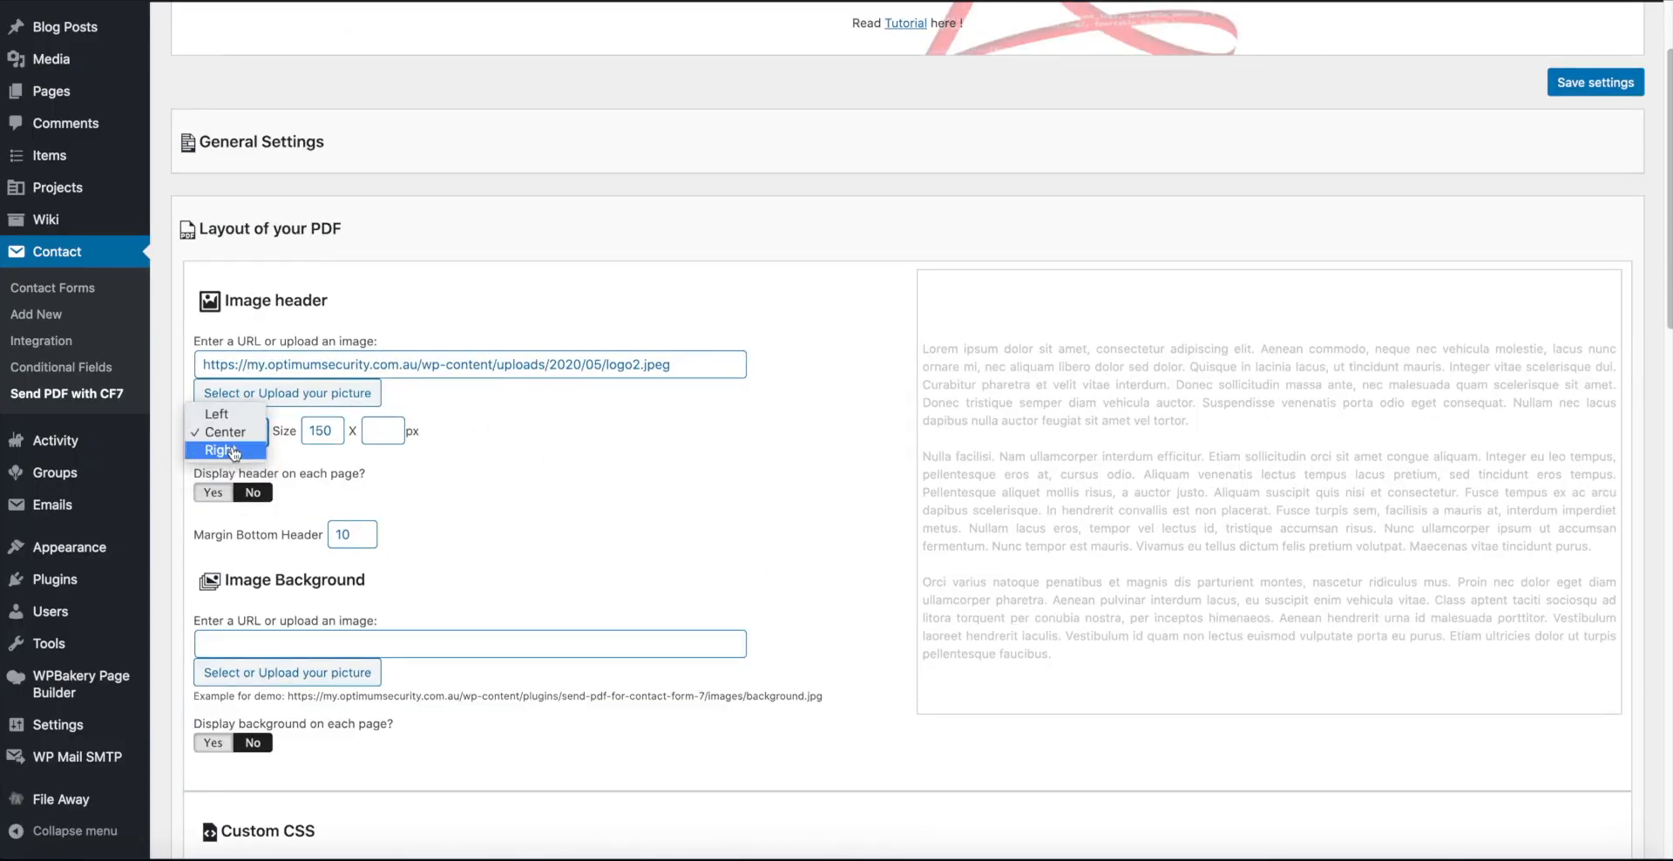
click(223, 452)
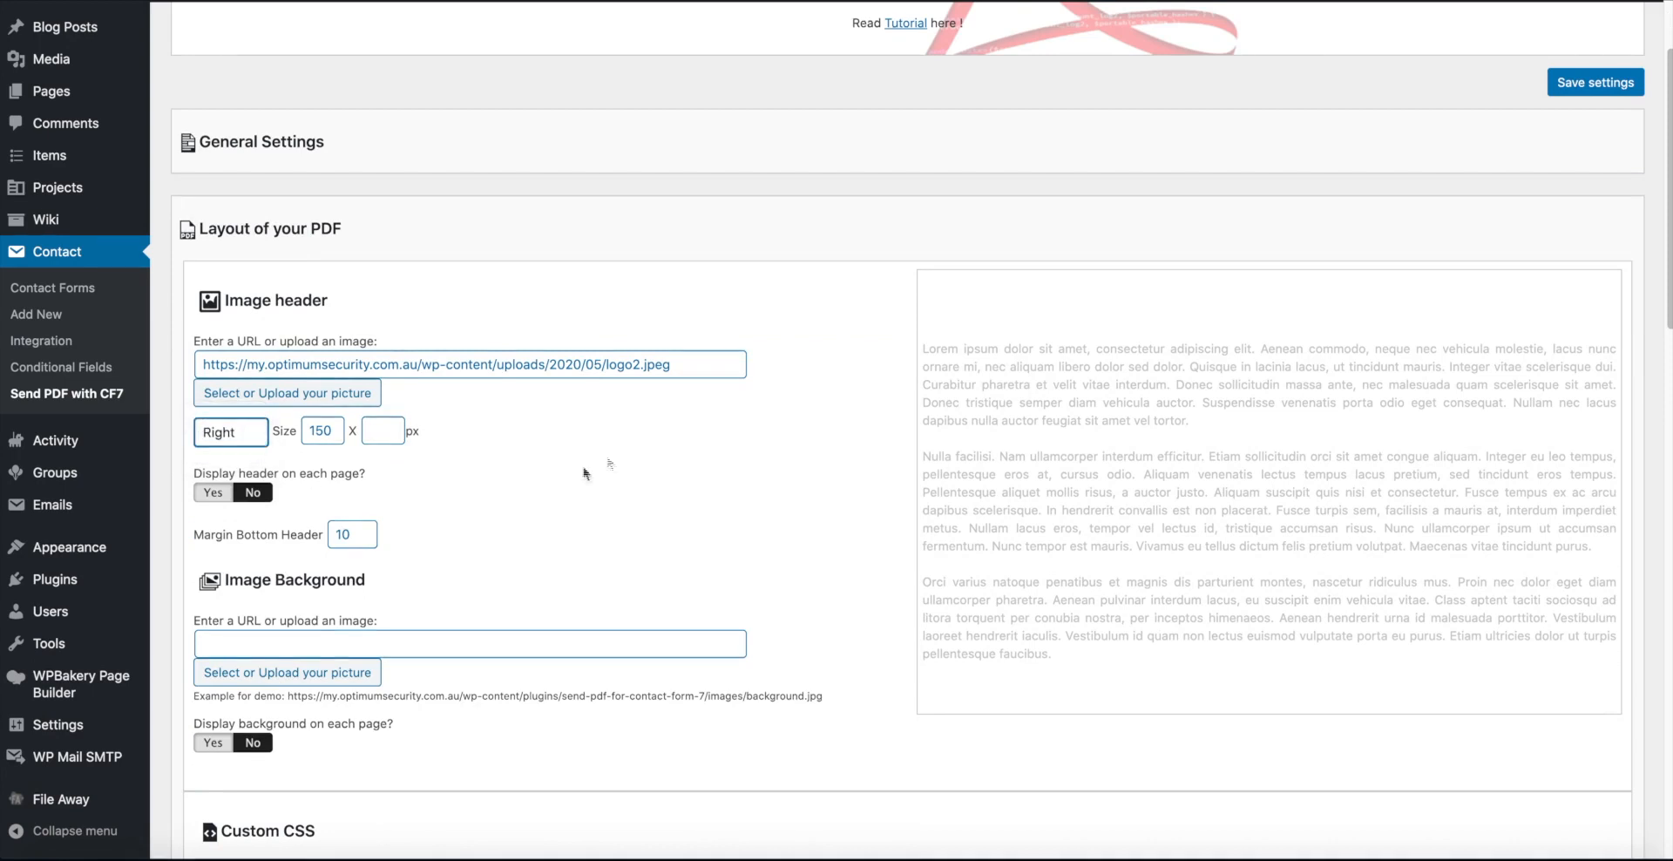
click(220, 497)
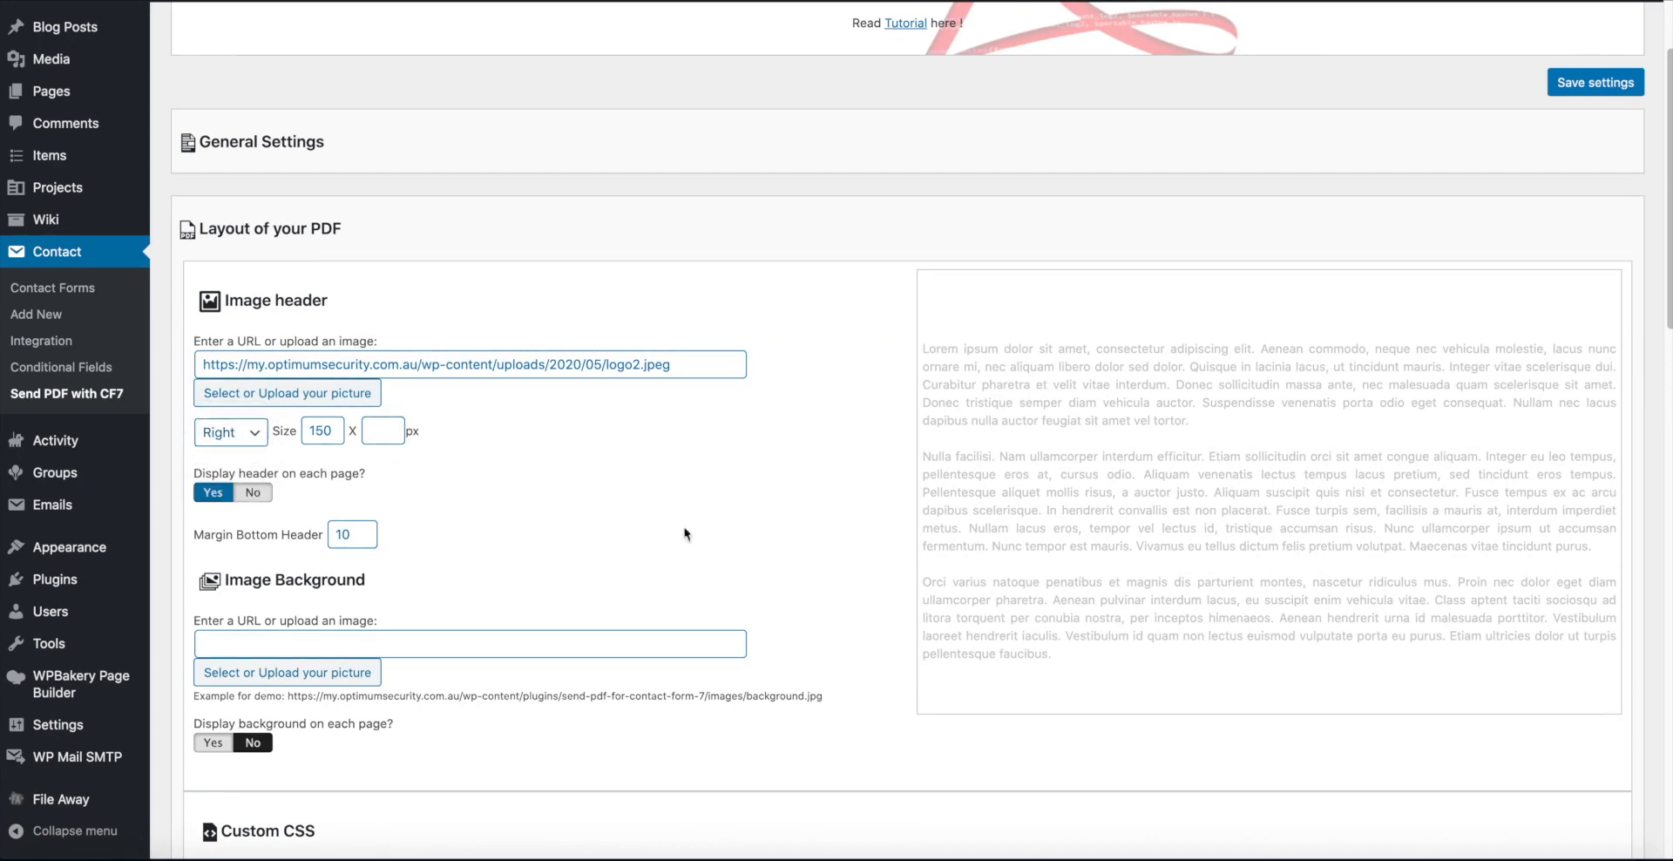
Step: Add the [date] and [time] tags to the PDF footer
scroll(683, 534, down, 6)
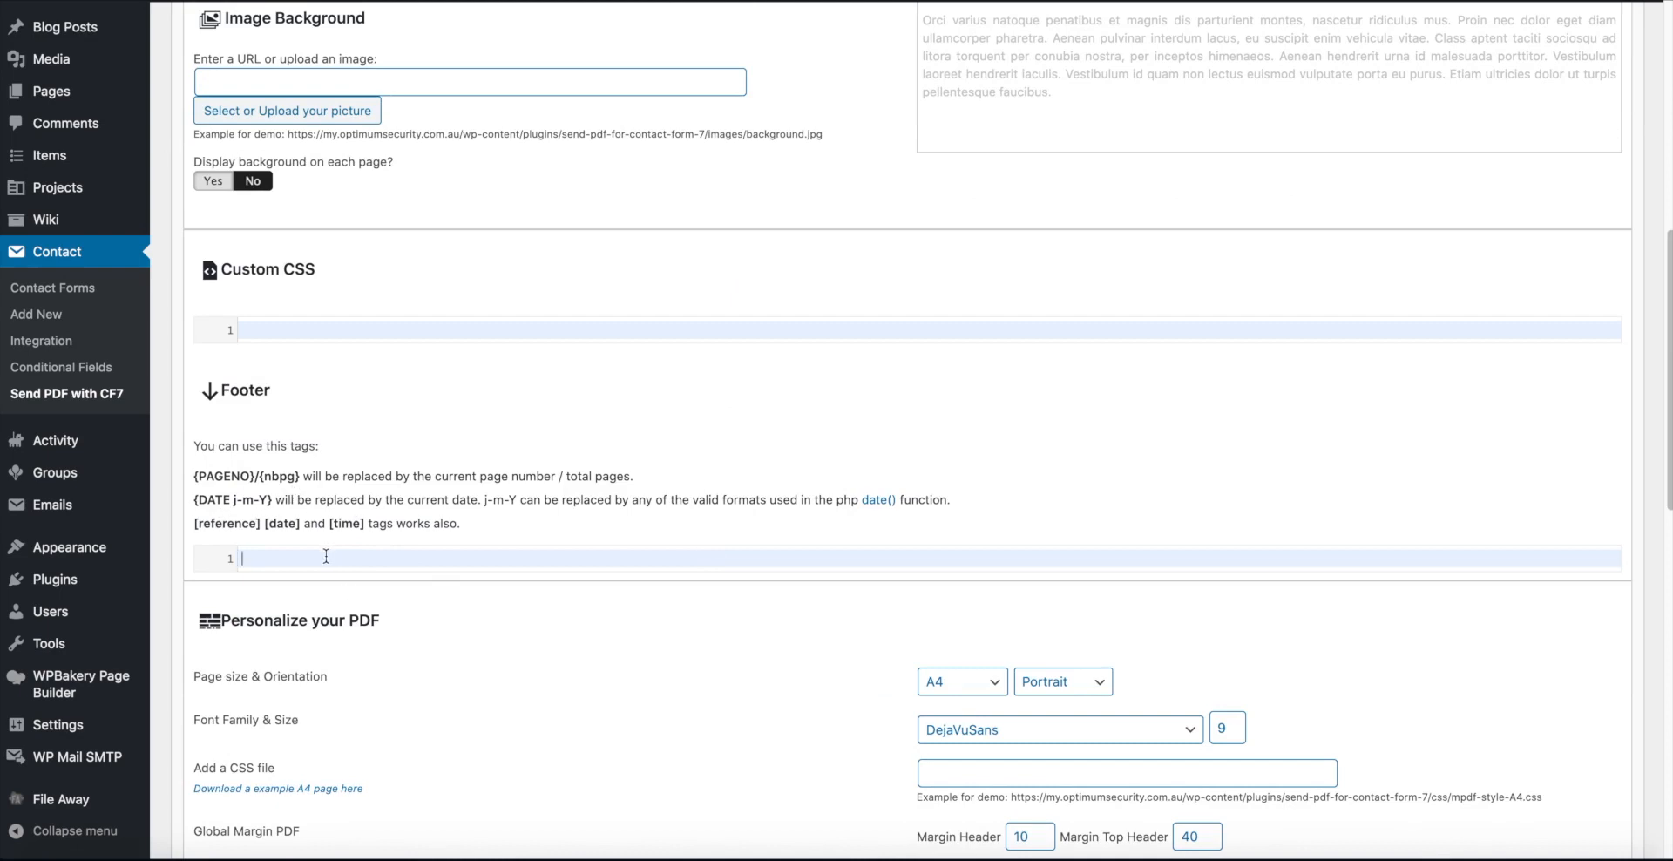
text([date][time)
Step: Add an <hr> divider below the agreement text in the PDF's content code
scroll(476, 494, down, 8)
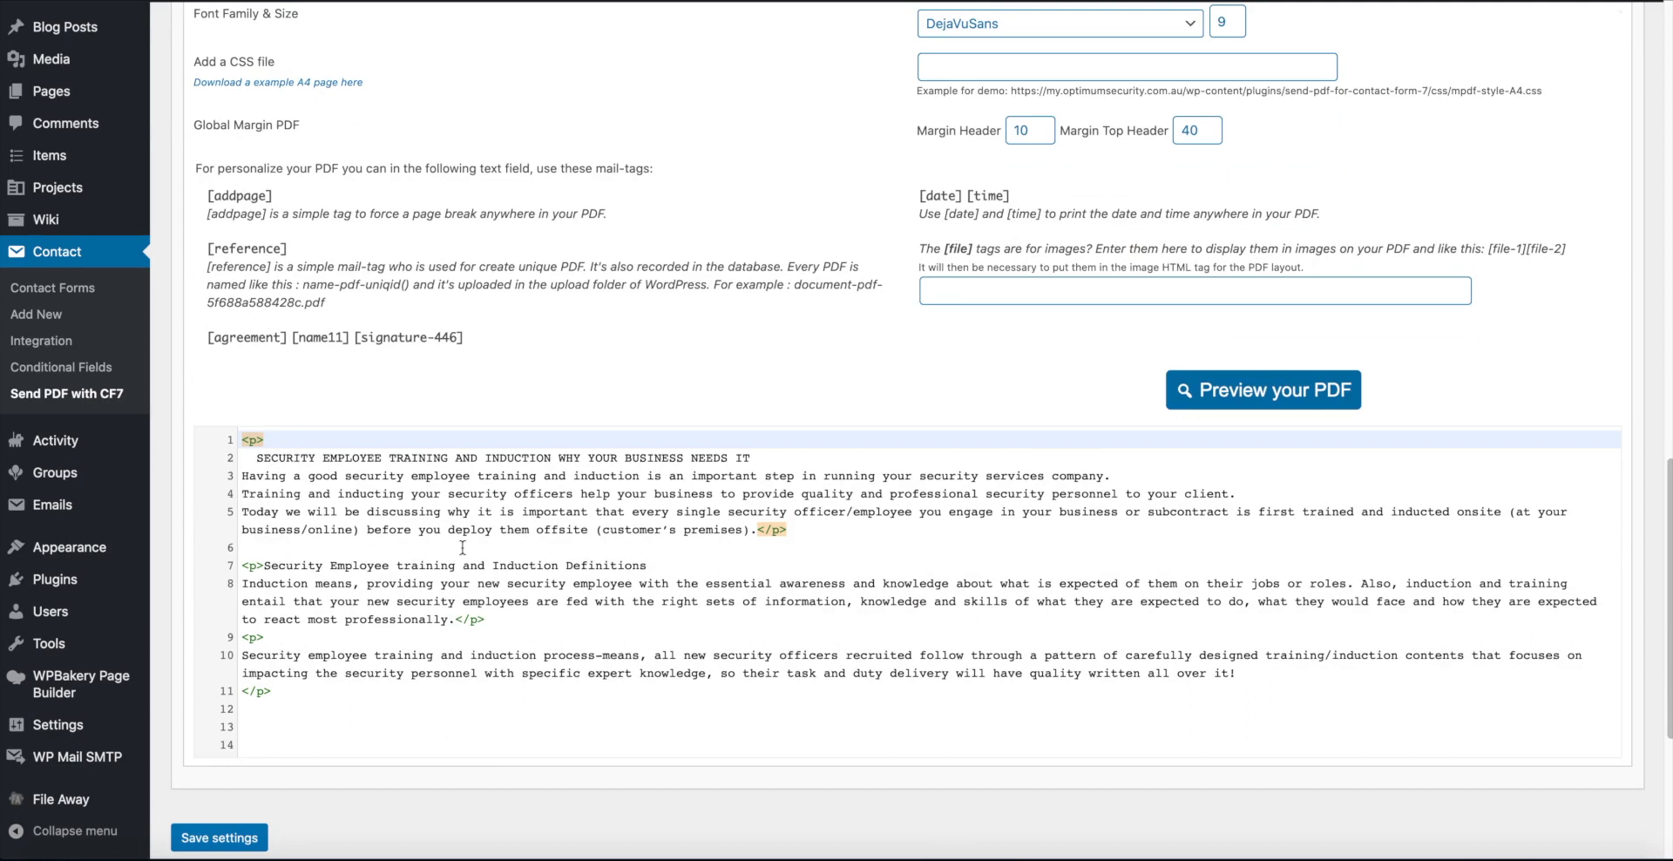
click(372, 700)
key(Return)
key(Return)
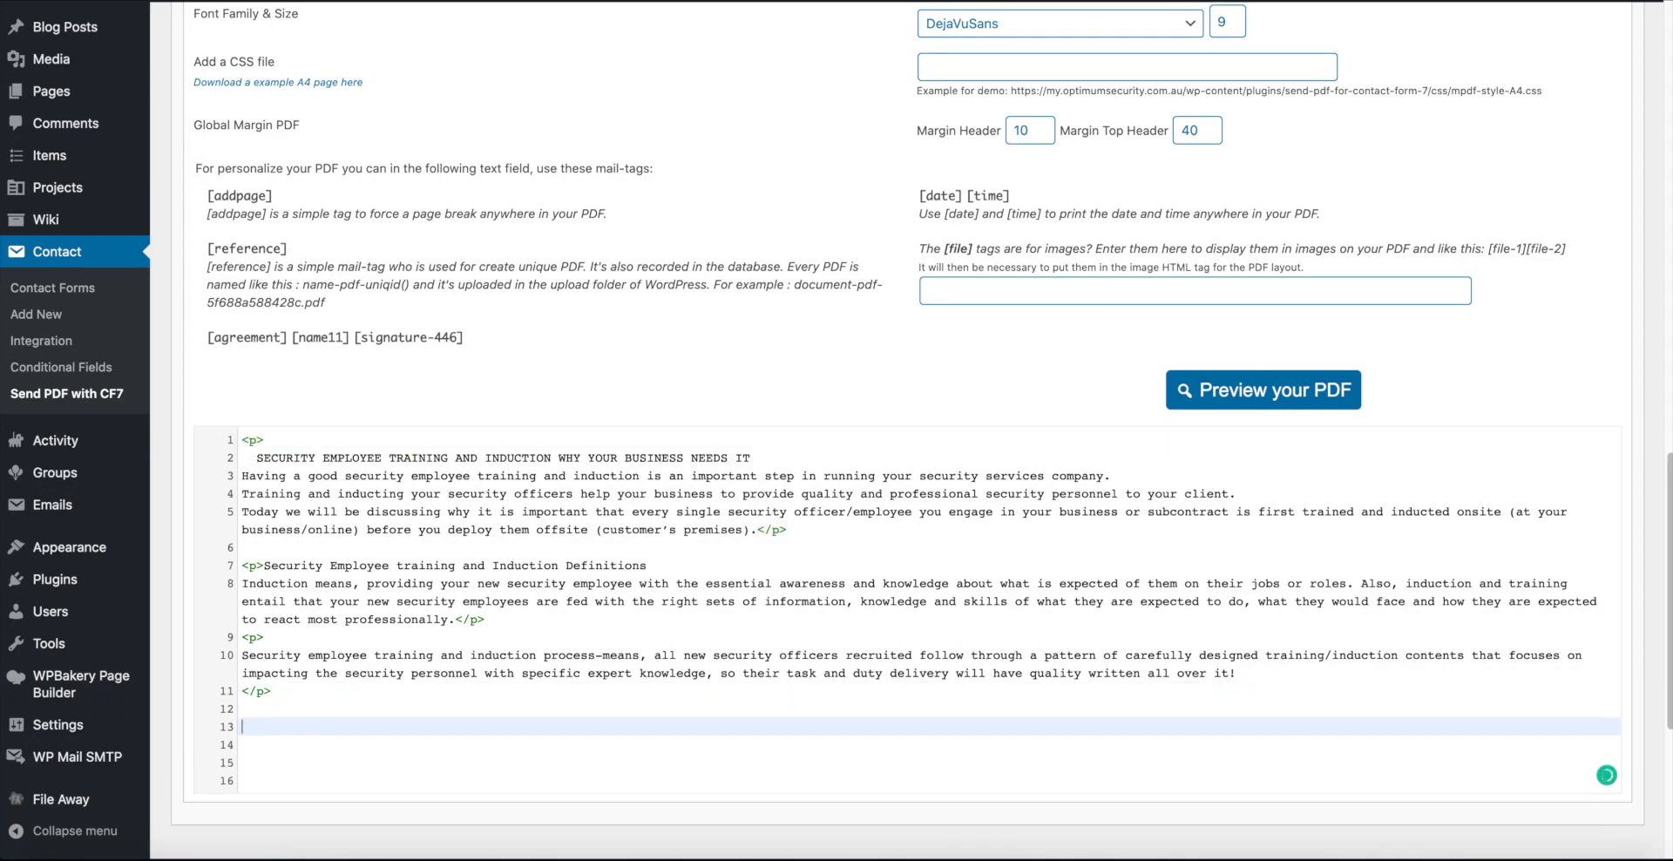
text(<hr>)
key(Return)
key(Return)
Step: Add a <p> paragraph containing the [agreement] mail-tag below the divider
text(<p>)
key(Return)
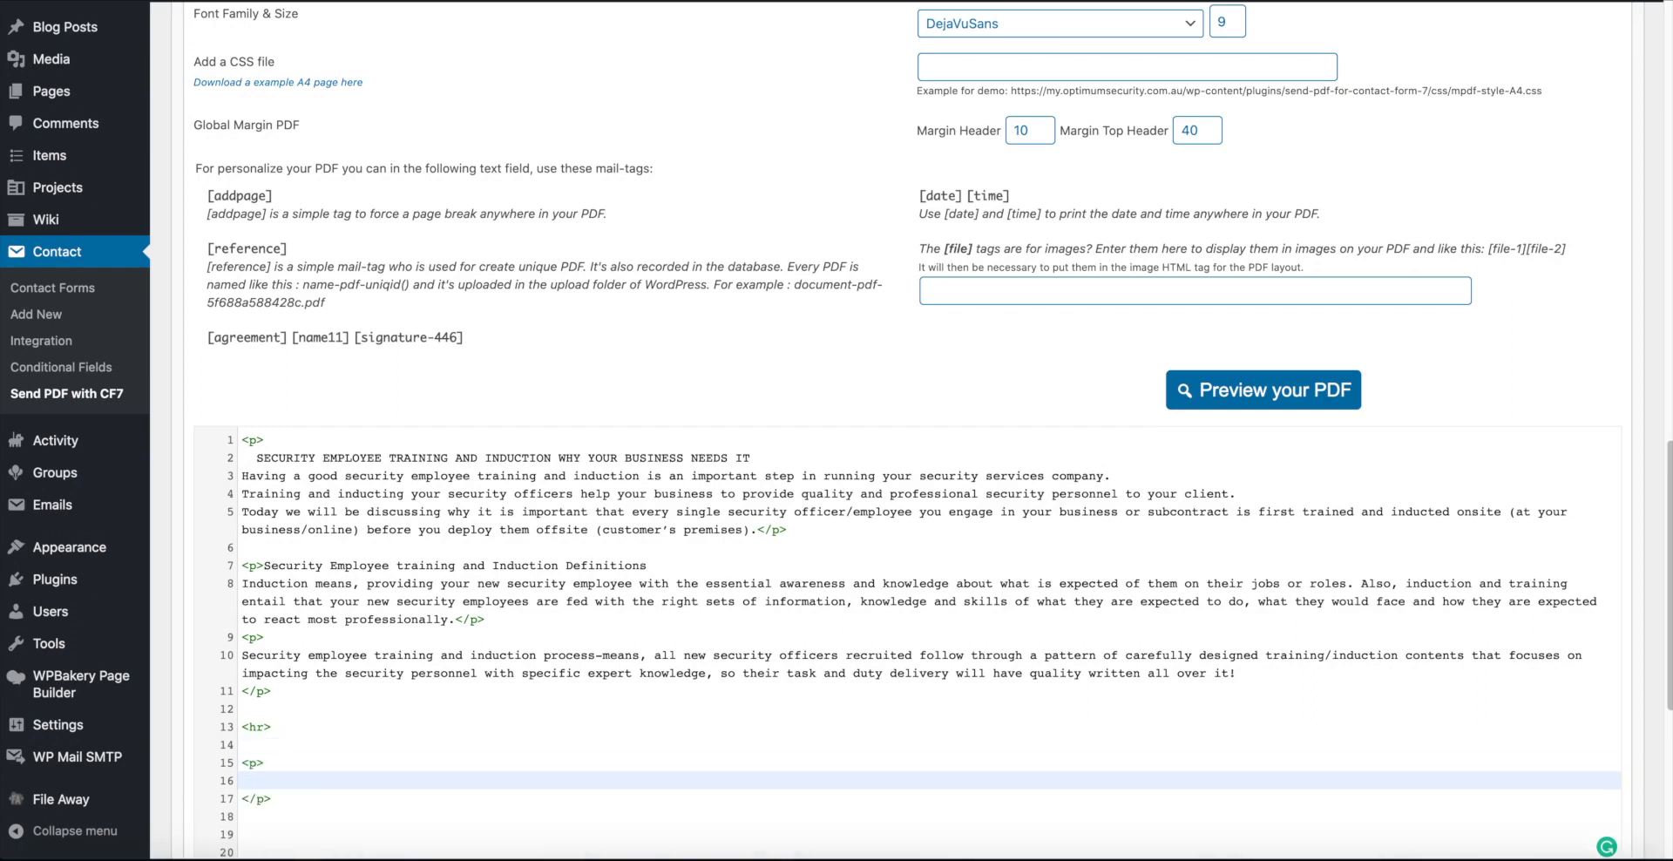
drag(287, 340, 211, 342)
key(ctrl+c)
click(278, 779)
key(ctrl+v)
Step: Add another <p> paragraph containing the [name11] mail-tag below the agreement paragraph
drag(349, 340, 294, 342)
key(ctrl+c)
click(349, 802)
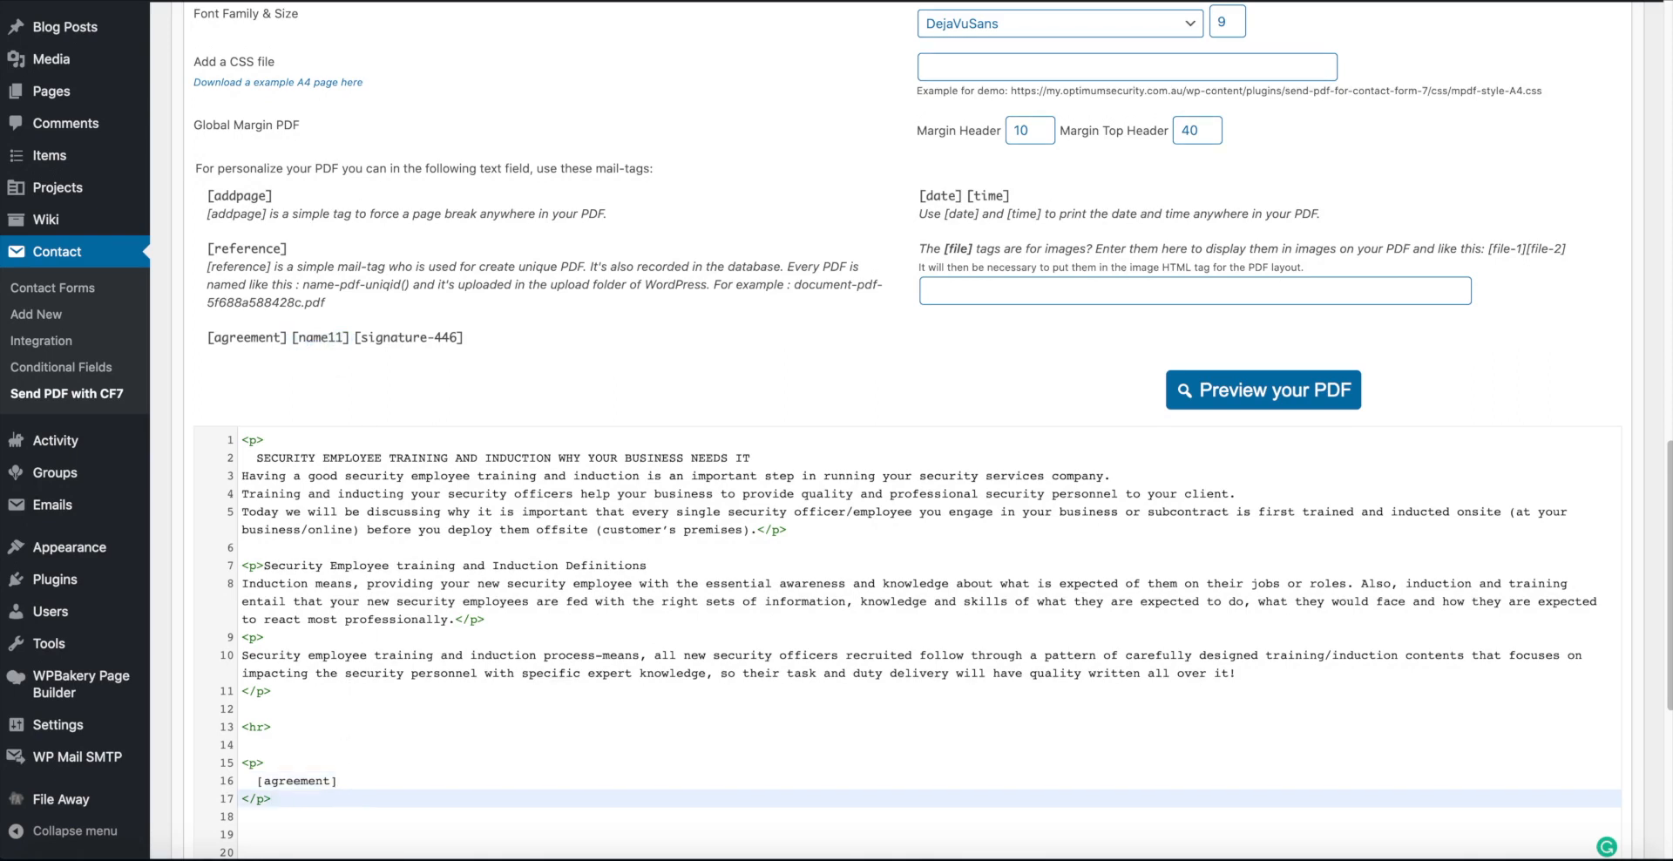
key(Down)
key(Down)
text(<p>)
key(Return)
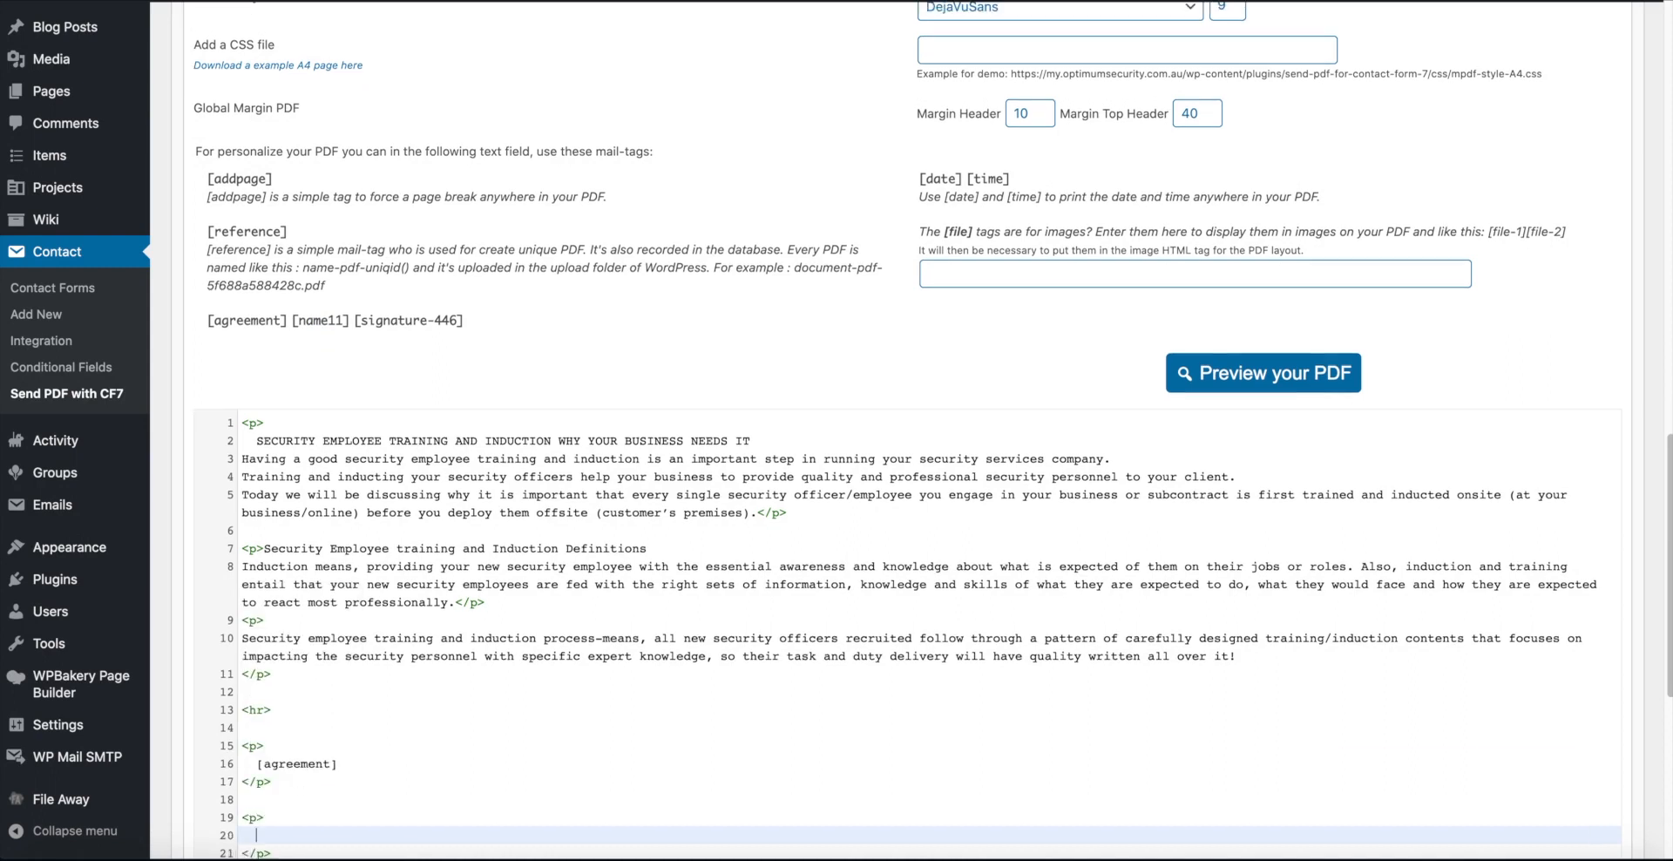
scroll(421, 702, down, 4)
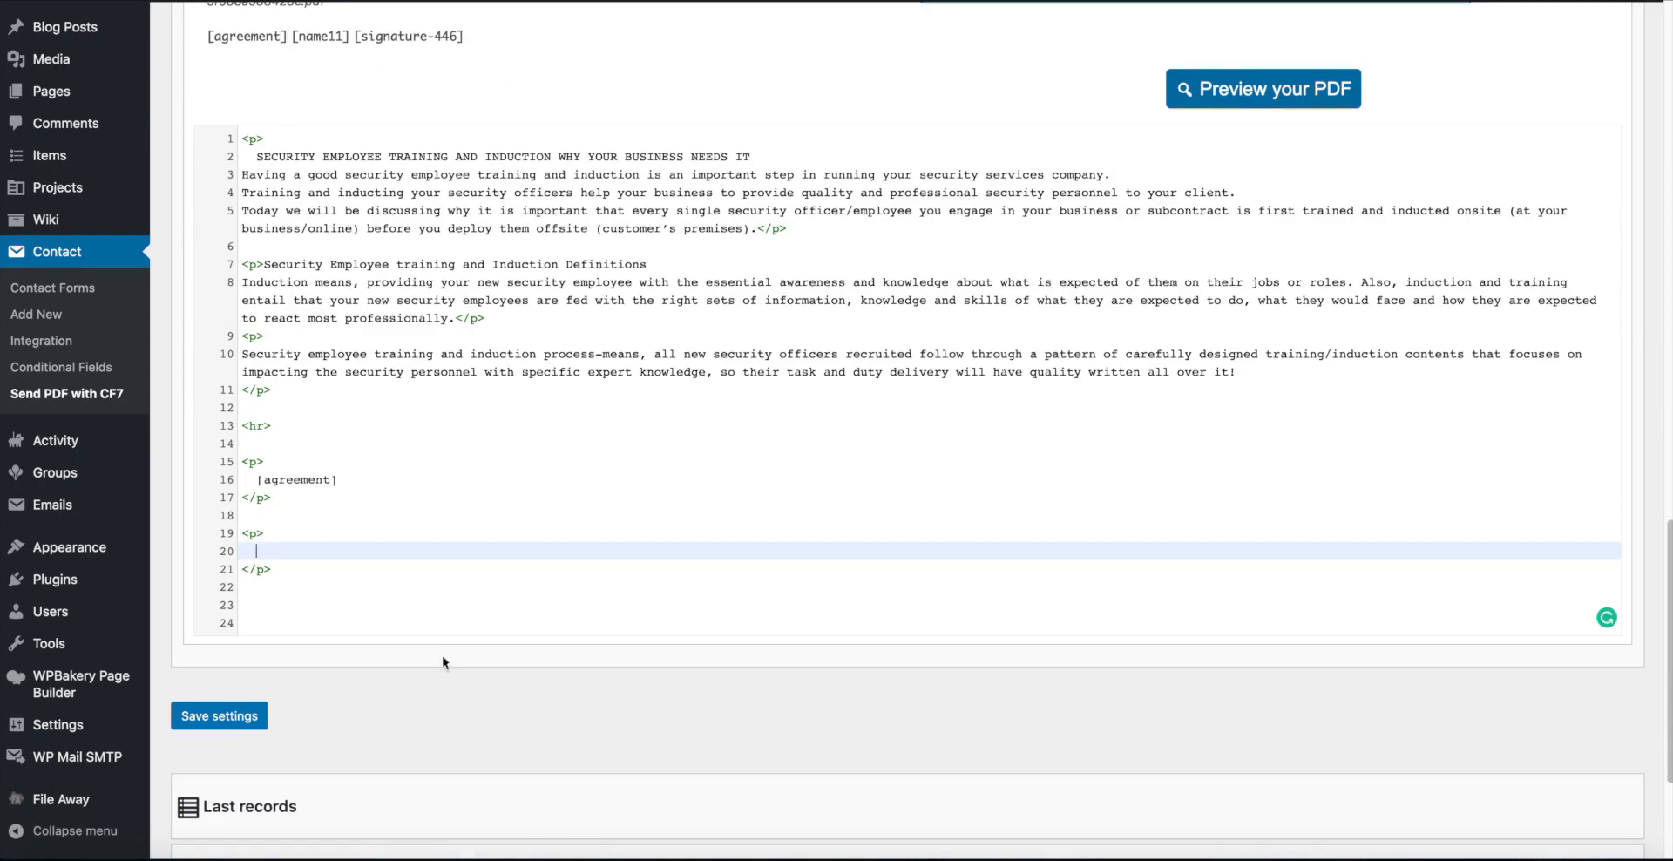
key(ctrl+v)
Step: Add an img tag with alt "sign" and [signature-446] as its source below the name paragraph
click(384, 579)
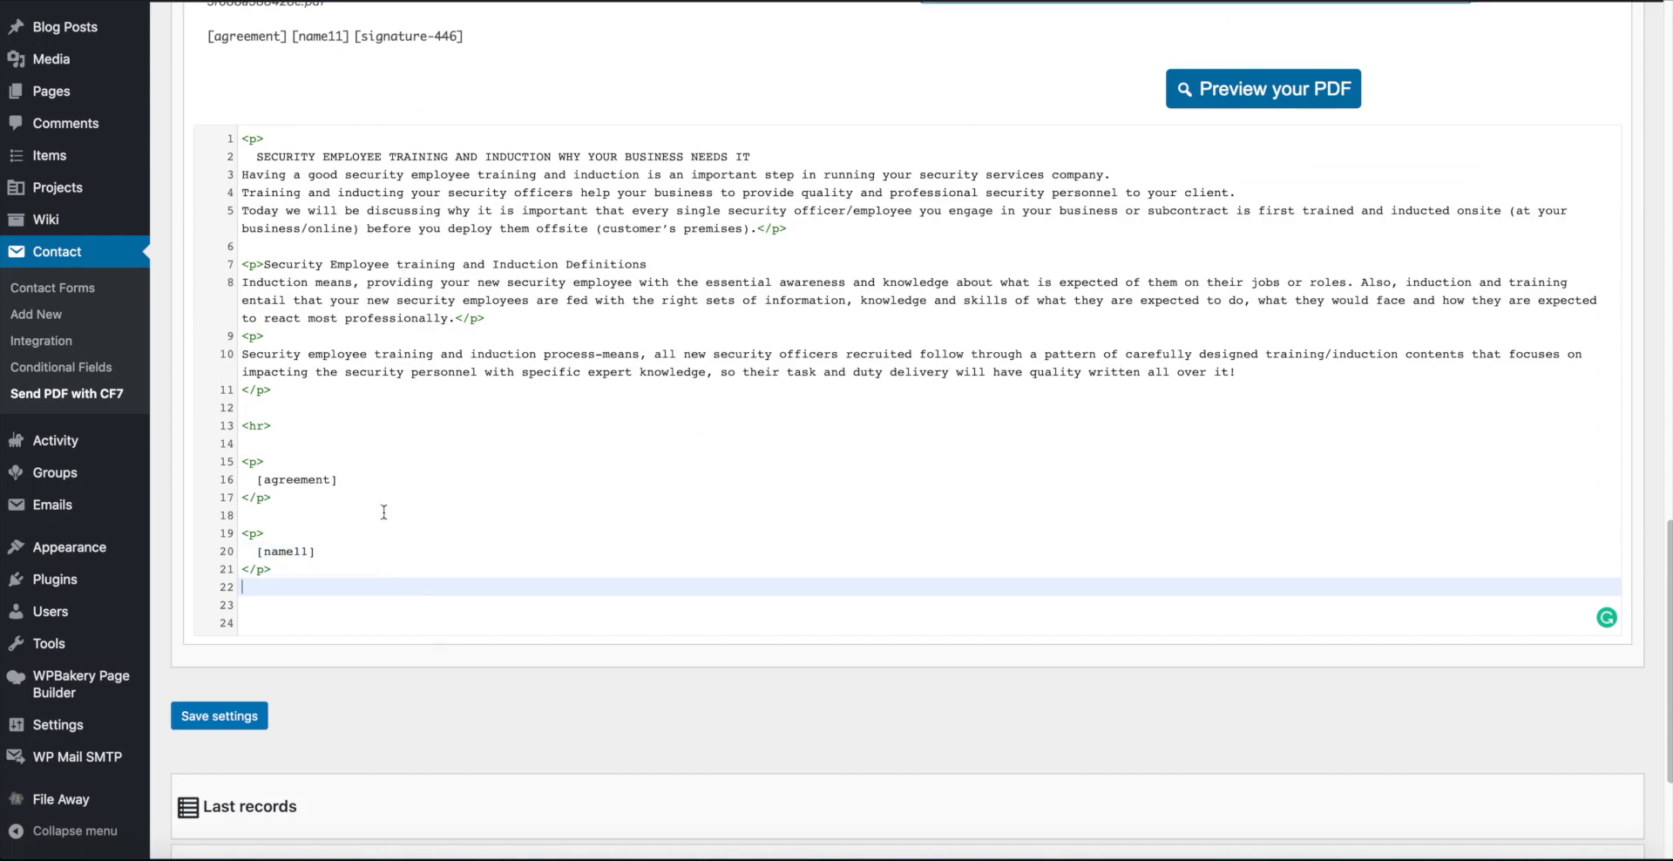
key(Return)
text(<)
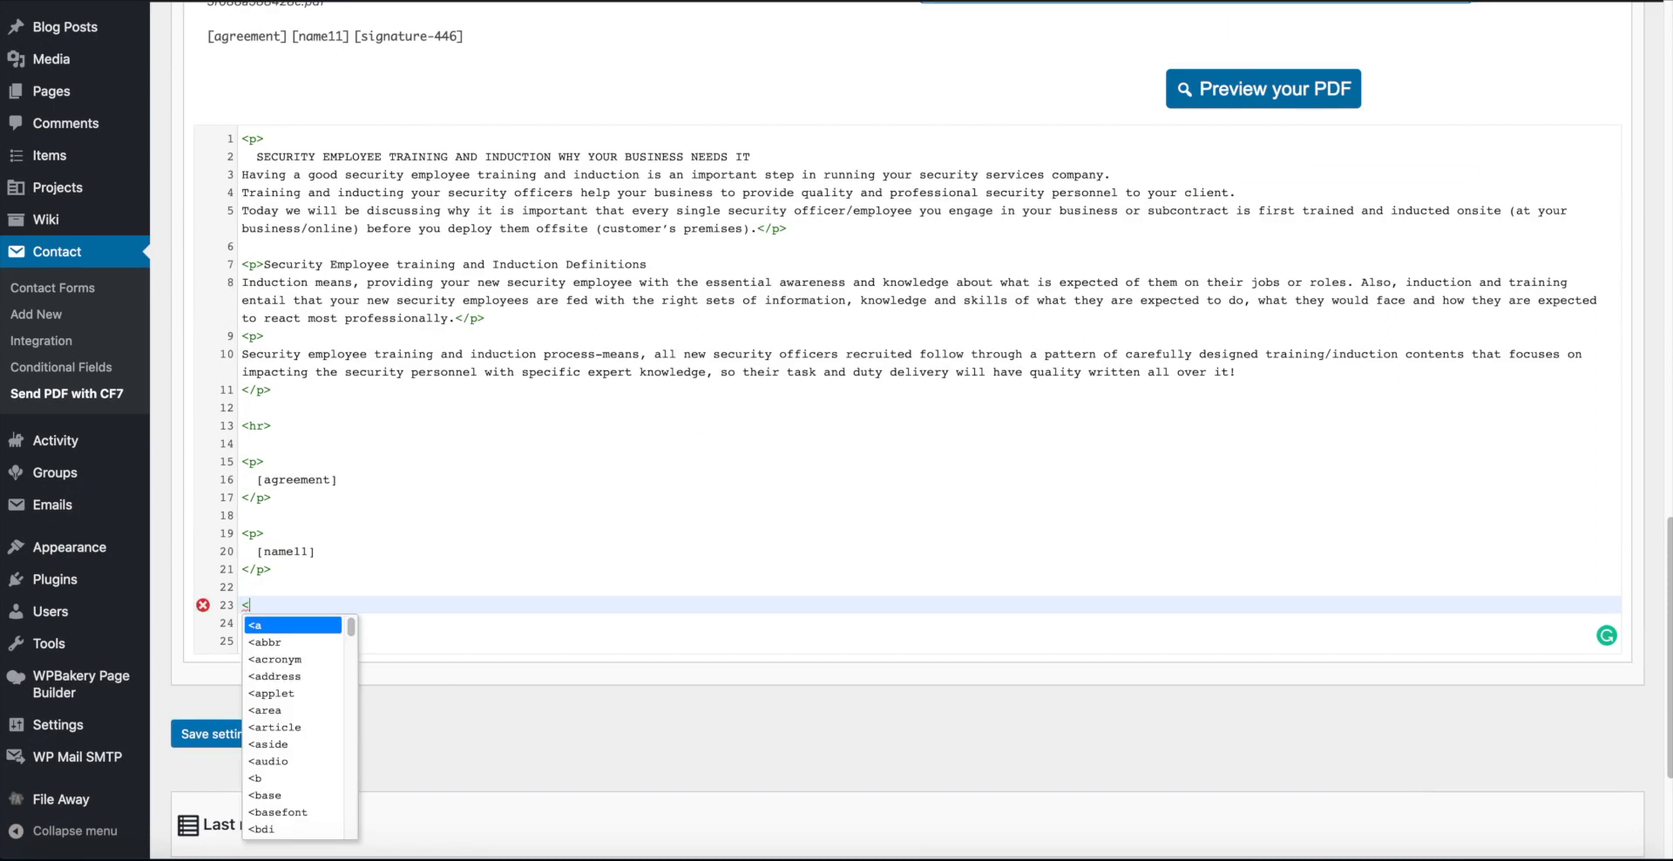
text(img)
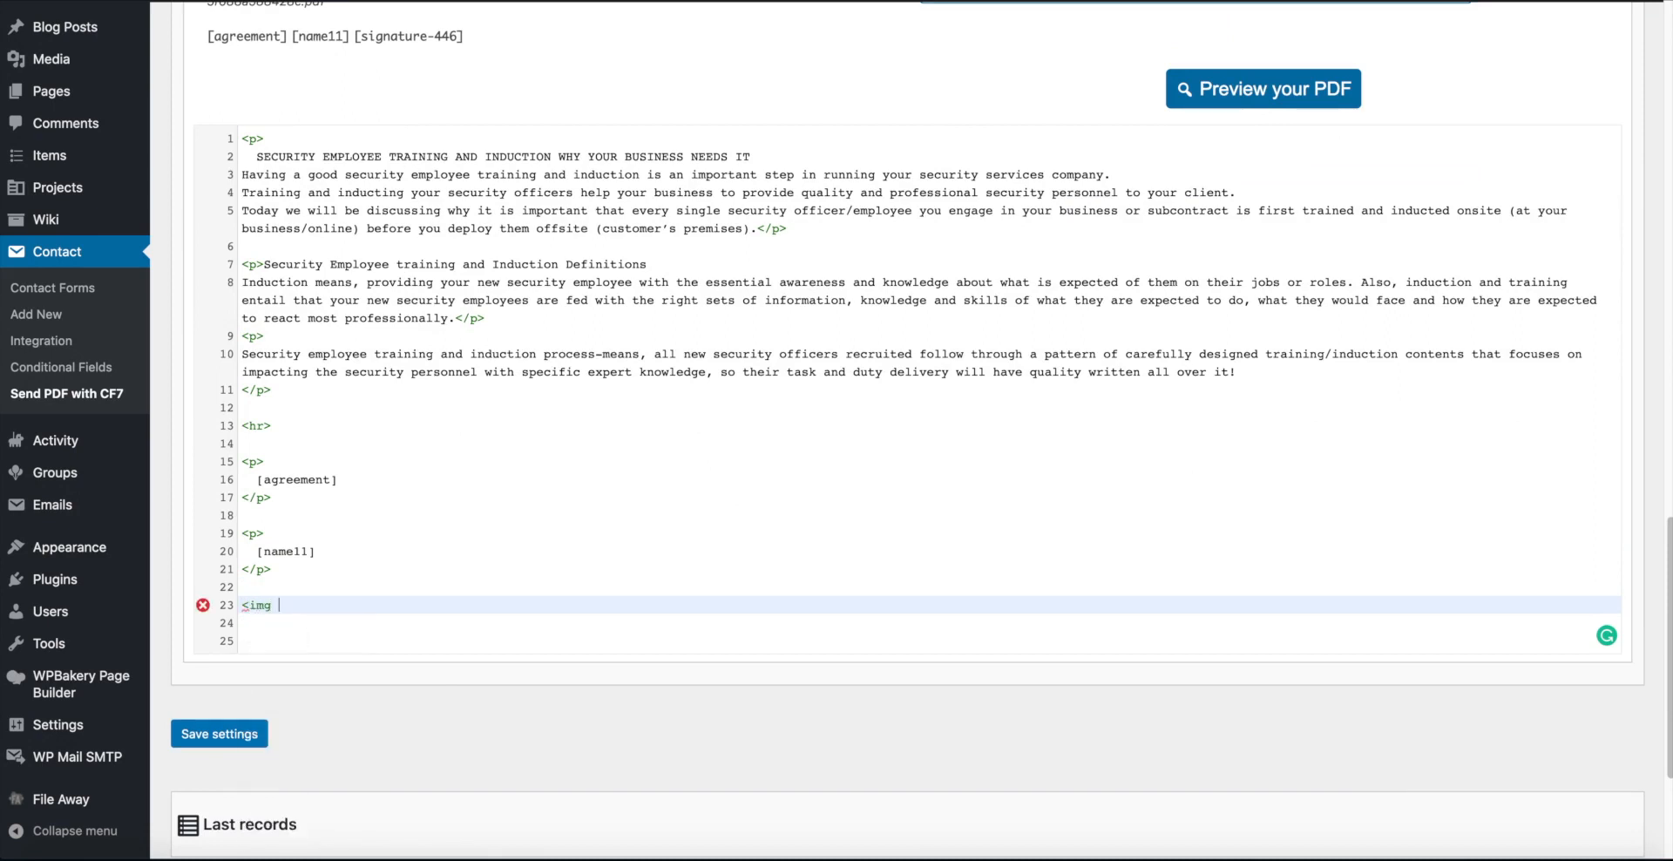
text( alt="sign" src=)
drag(465, 36, 356, 43)
key(ctrl+c)
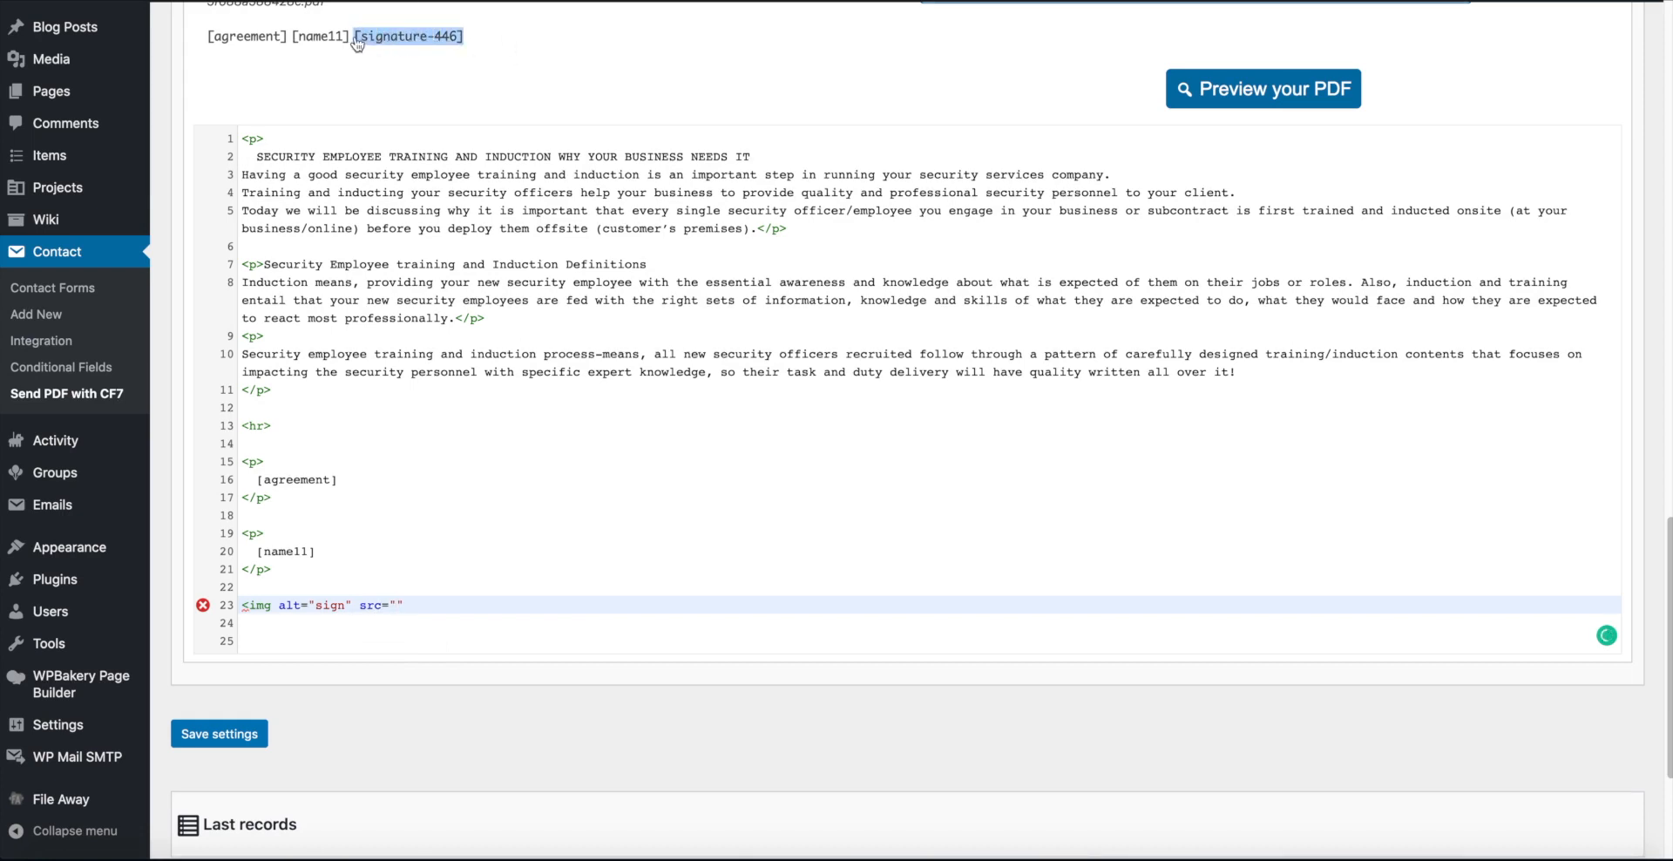
click(398, 608)
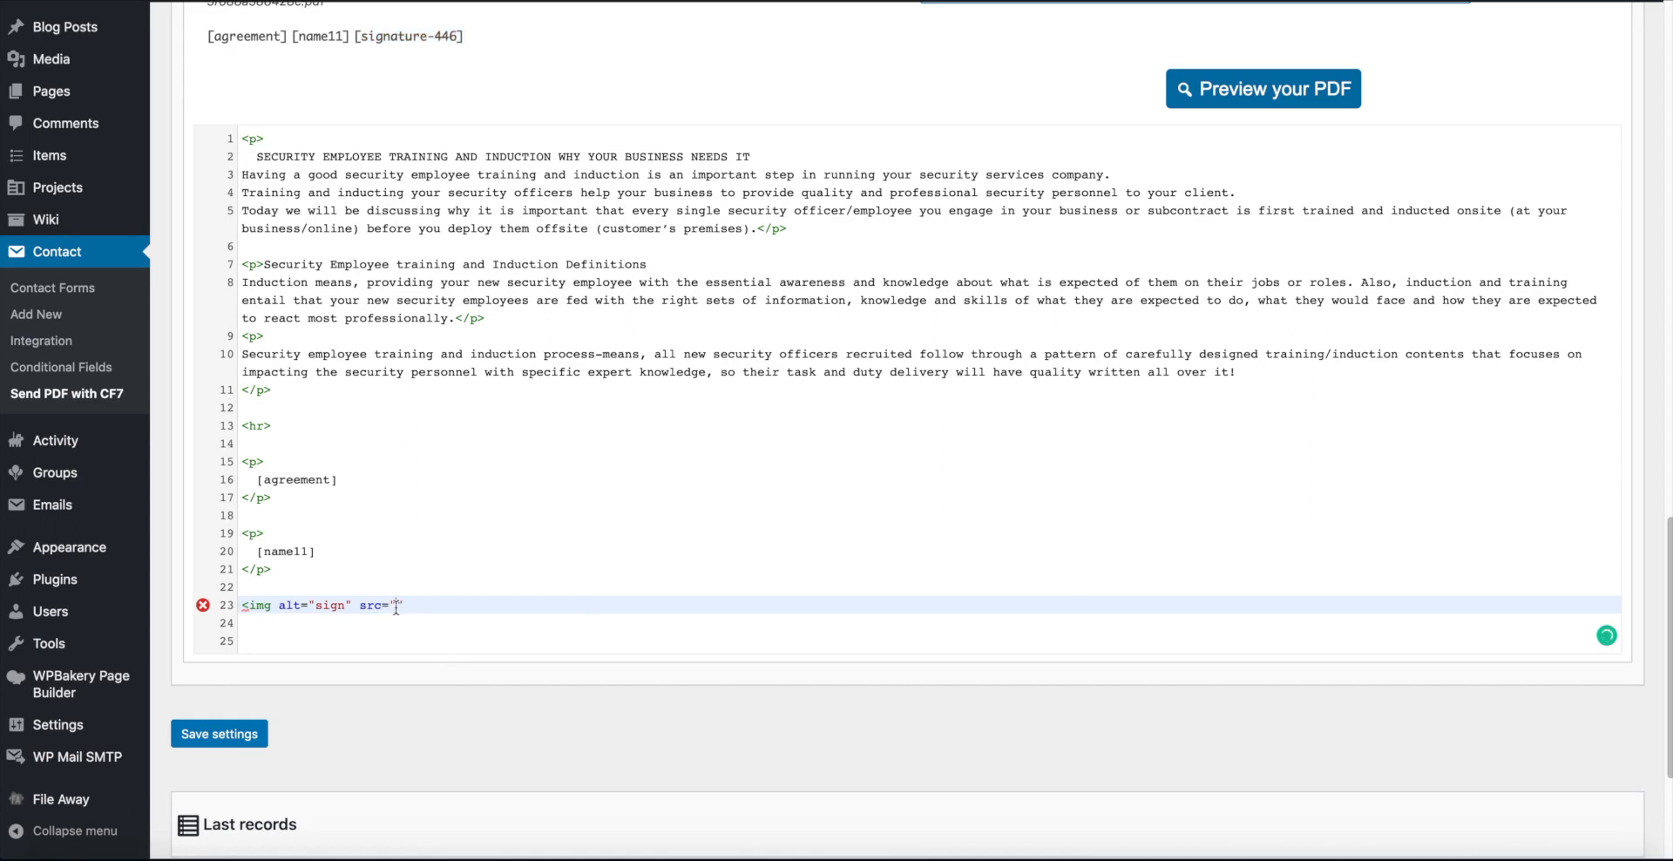
key(ctrl+v)
Step: Expand the General Settings section and name the generated PDF "service-agreement"
scroll(549, 507, up, 1)
scroll(549, 507, up, 9)
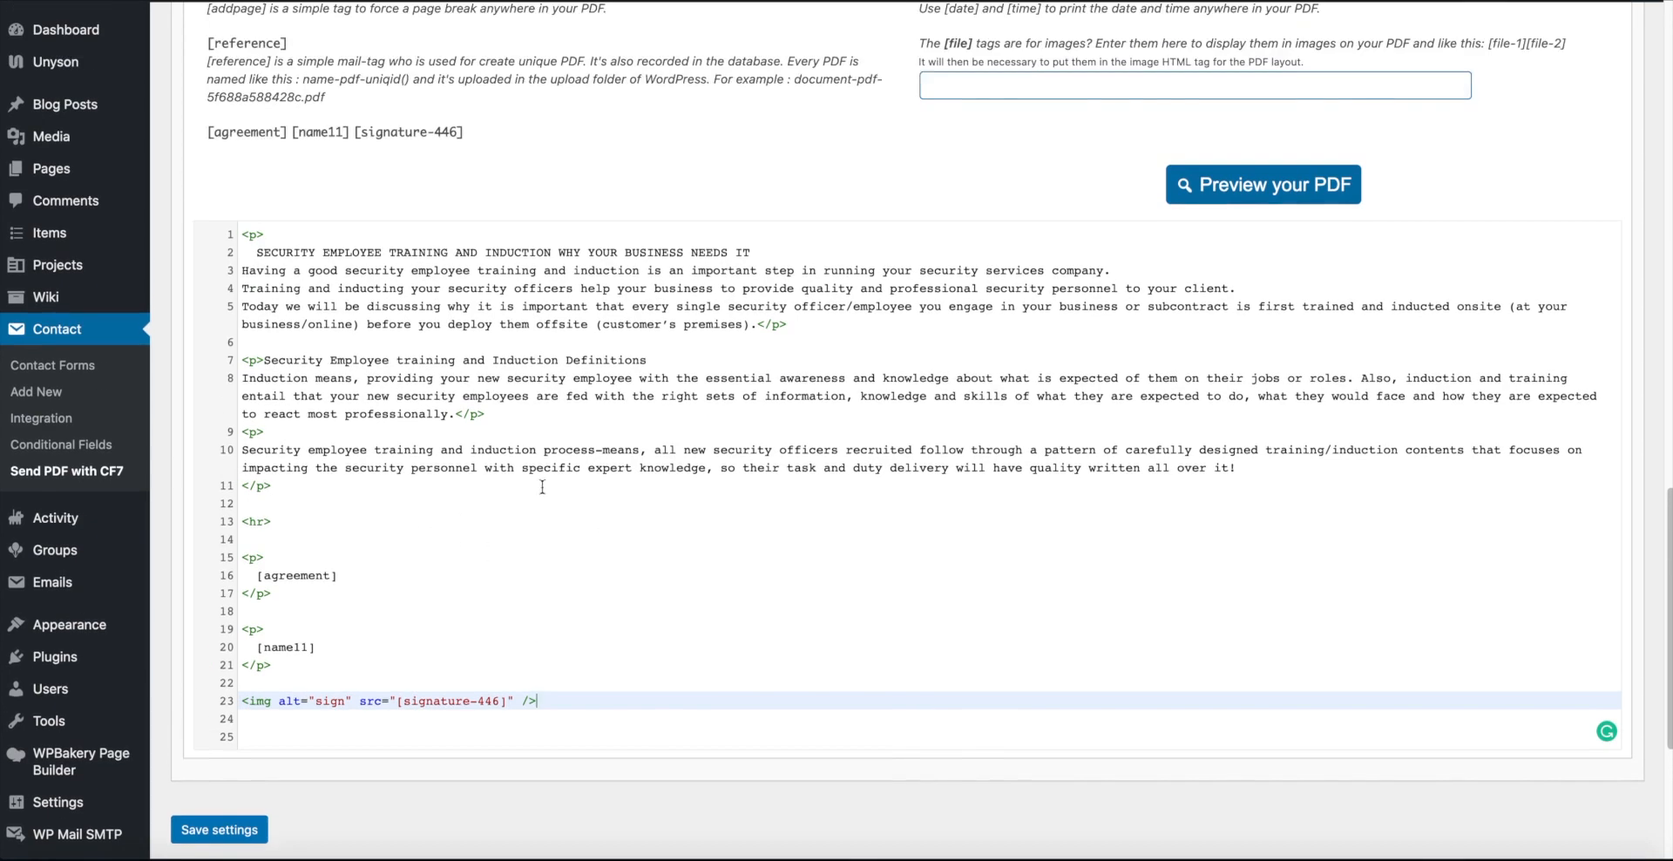
scroll(547, 473, up, 9)
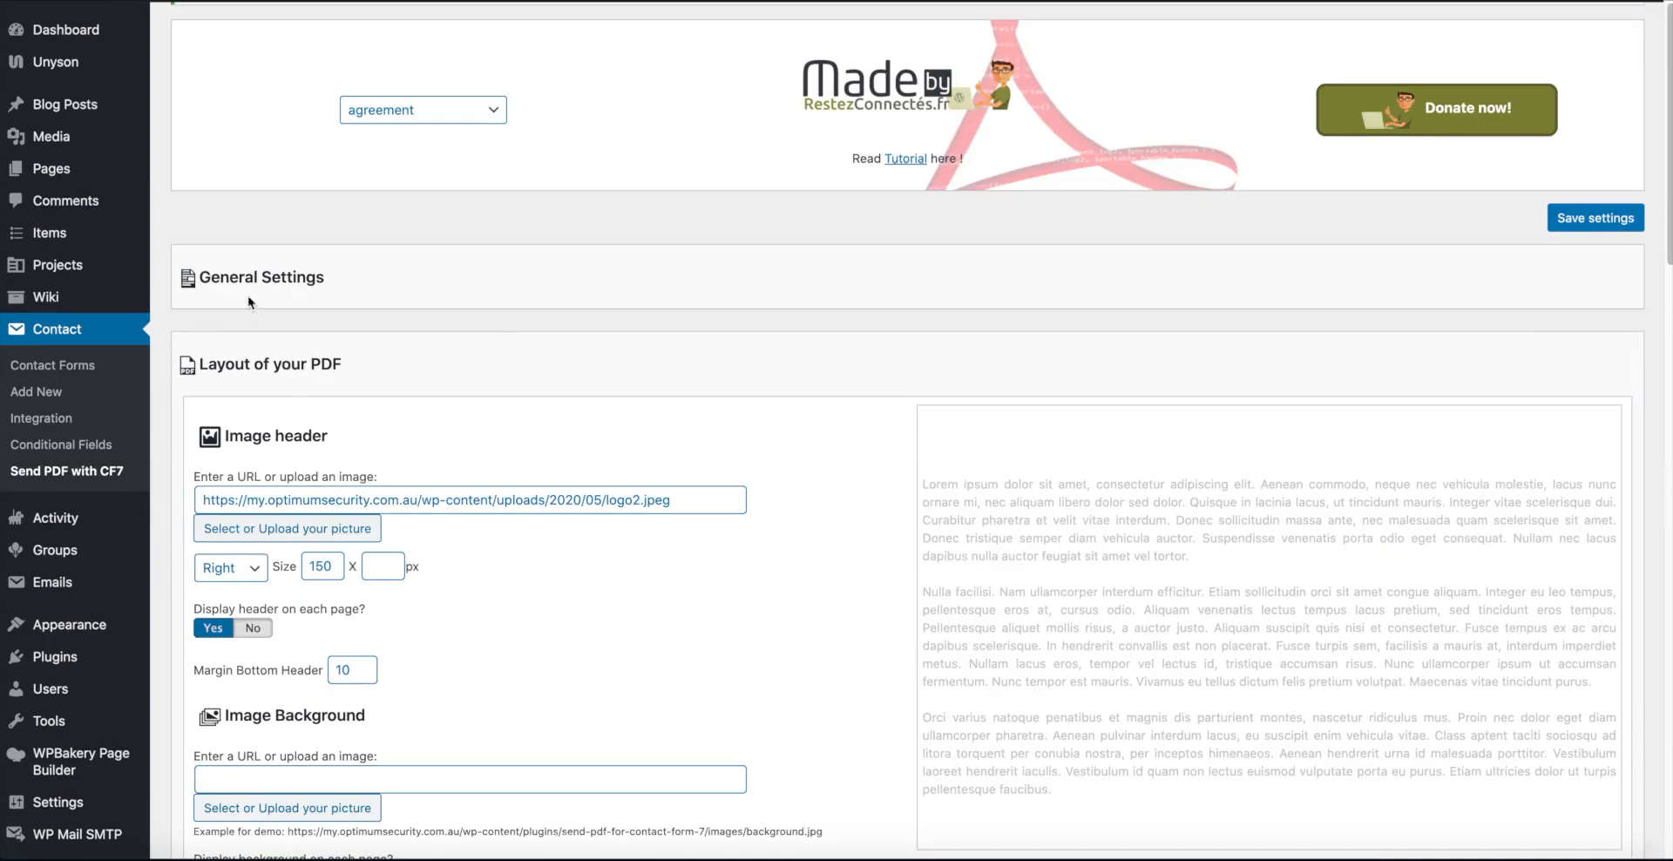
click(260, 279)
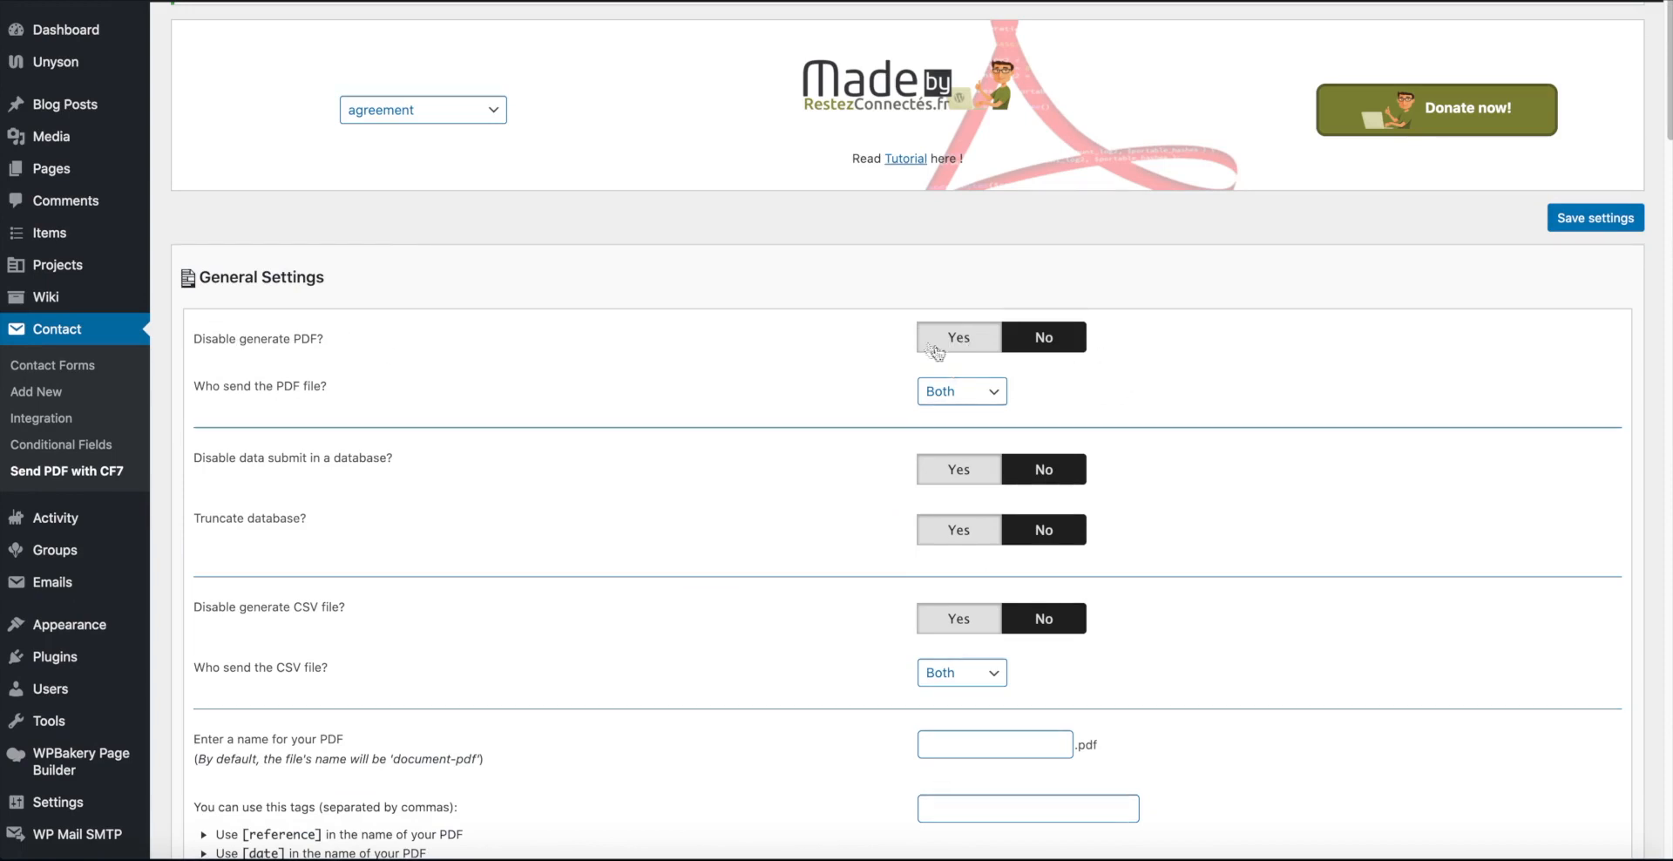
scroll(665, 428, down, 1)
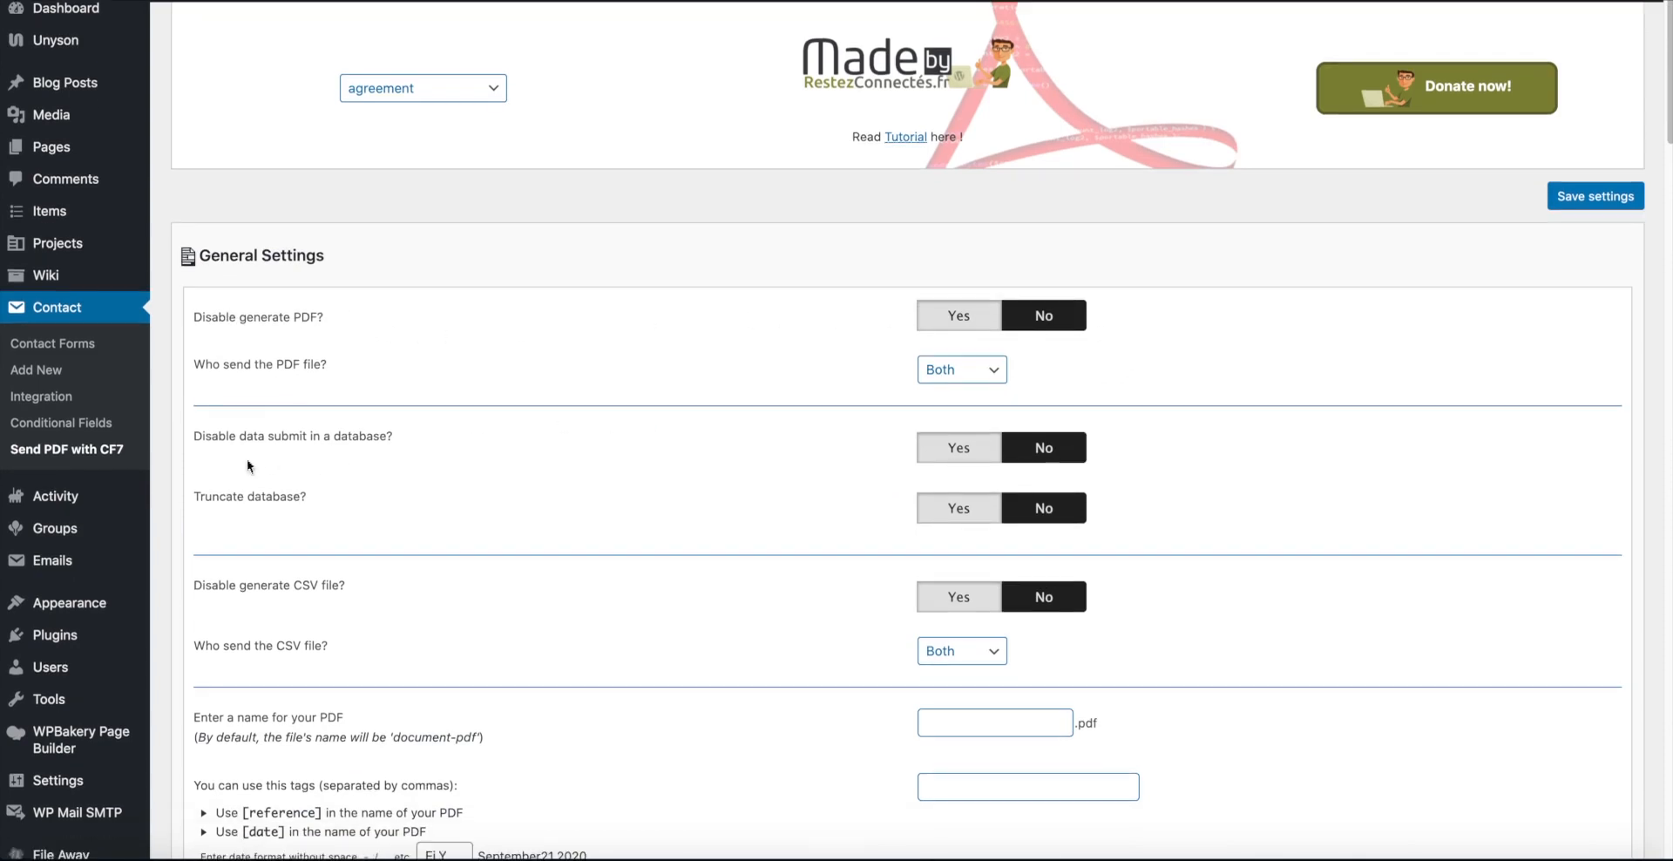
scroll(251, 468, down, 1)
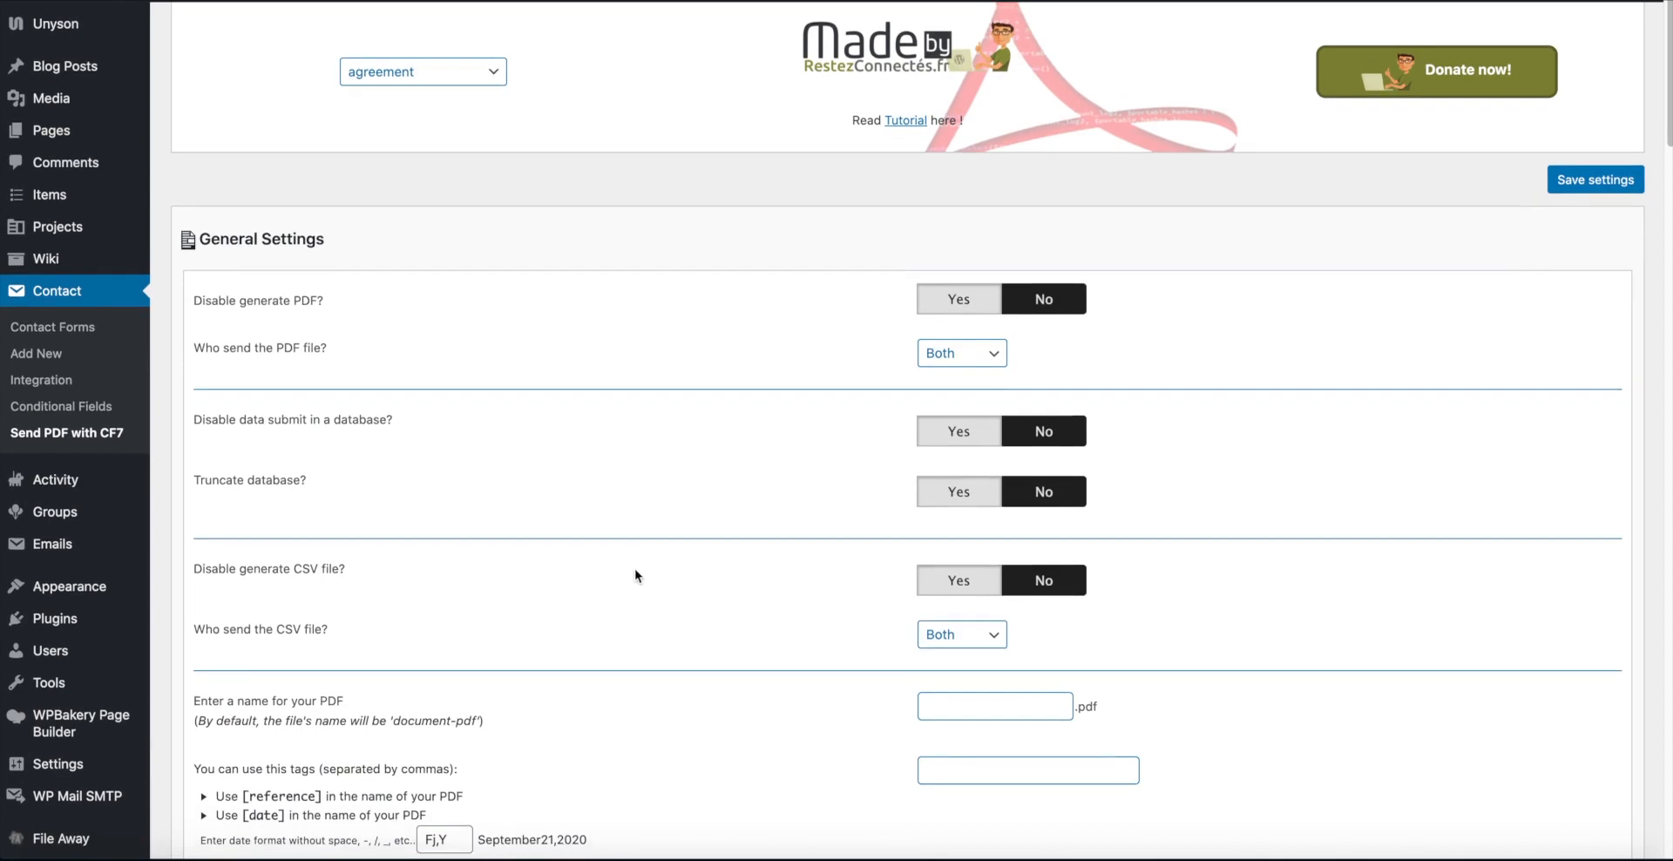
scroll(610, 580, down, 1)
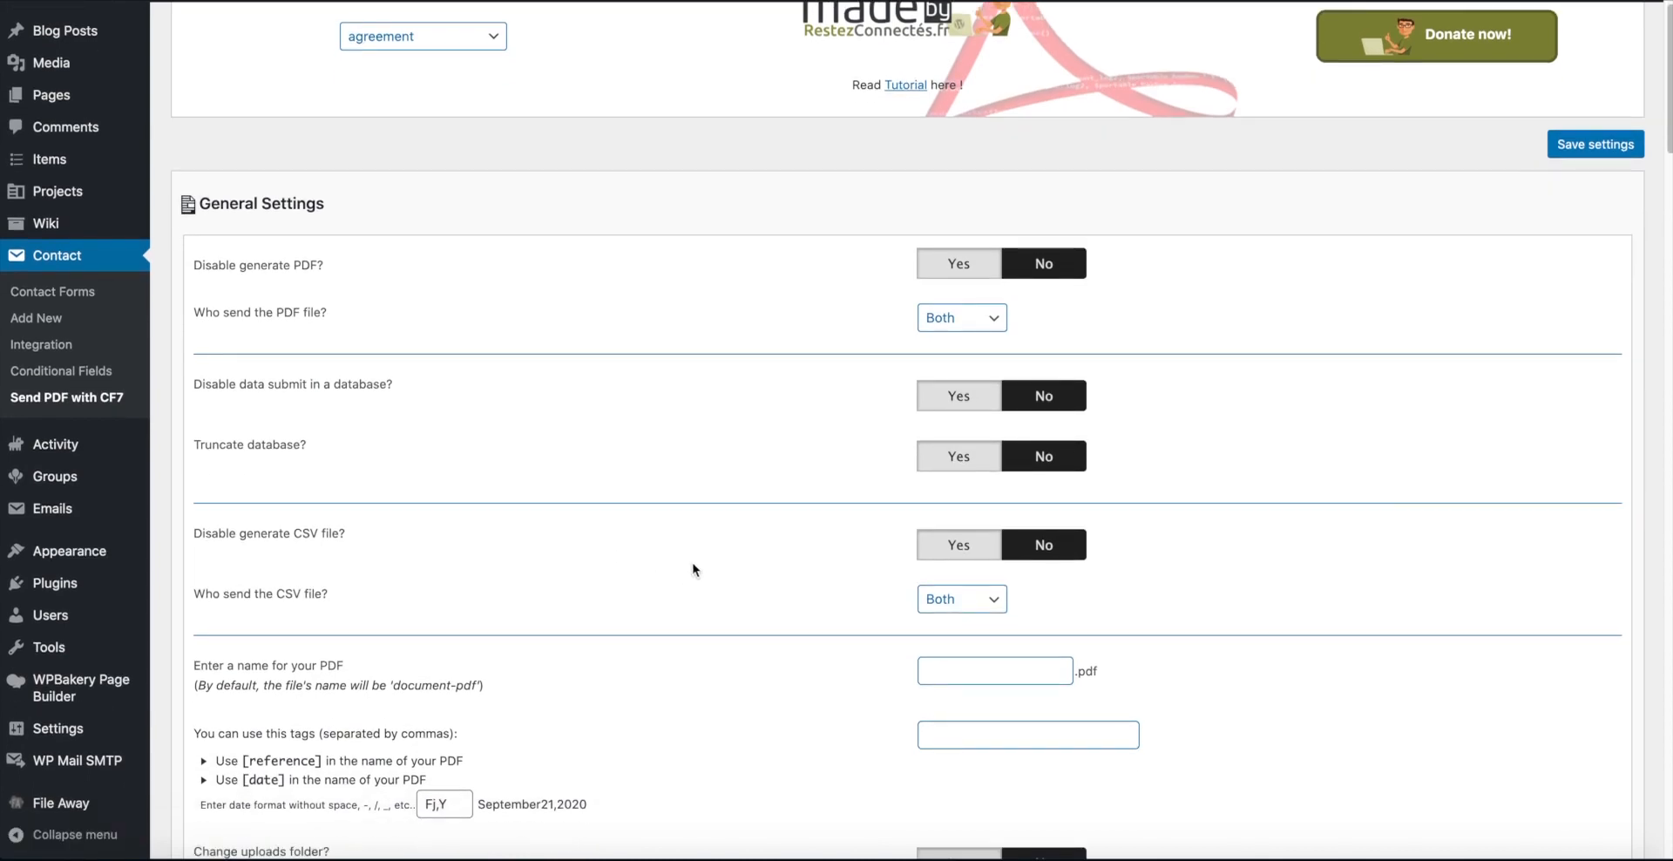
scroll(693, 562, down, 3)
scroll(688, 563, down, 1)
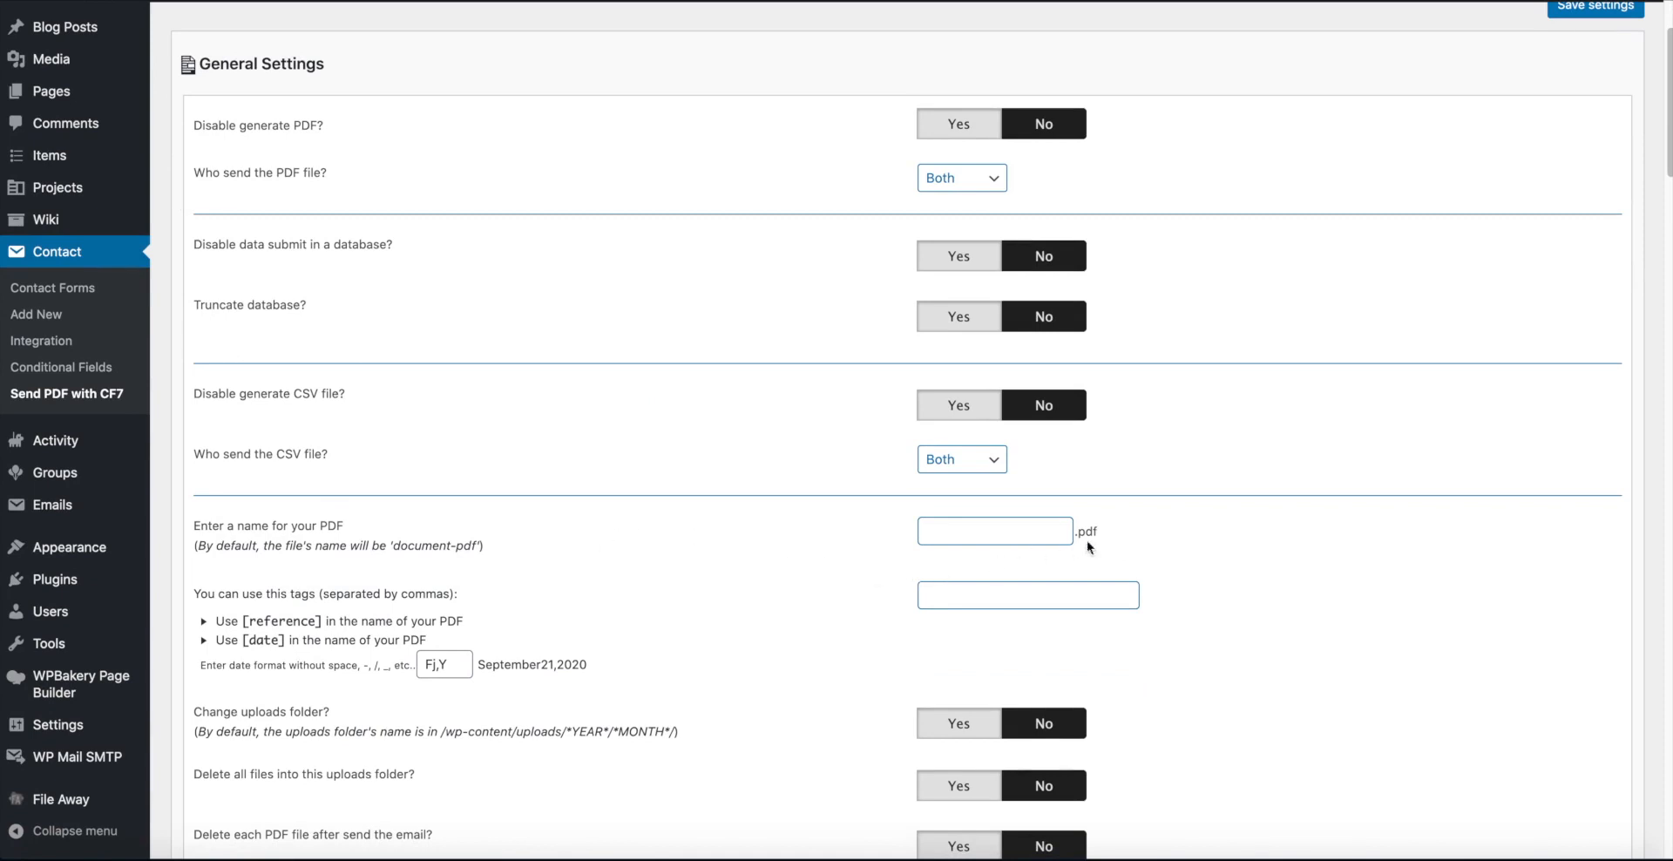
click(1017, 535)
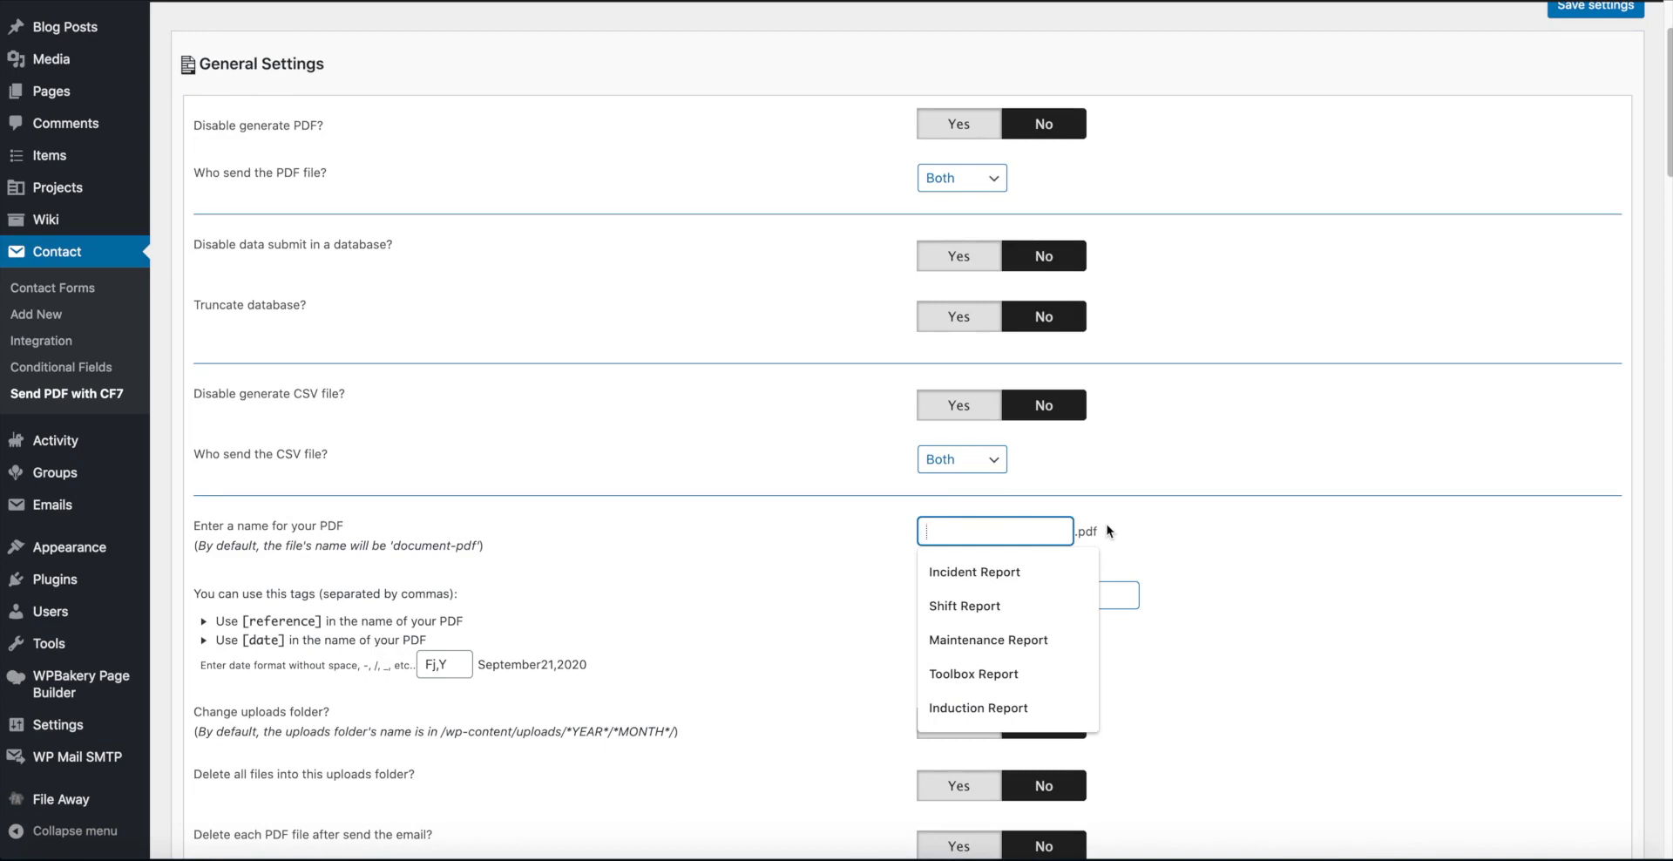
text(service)
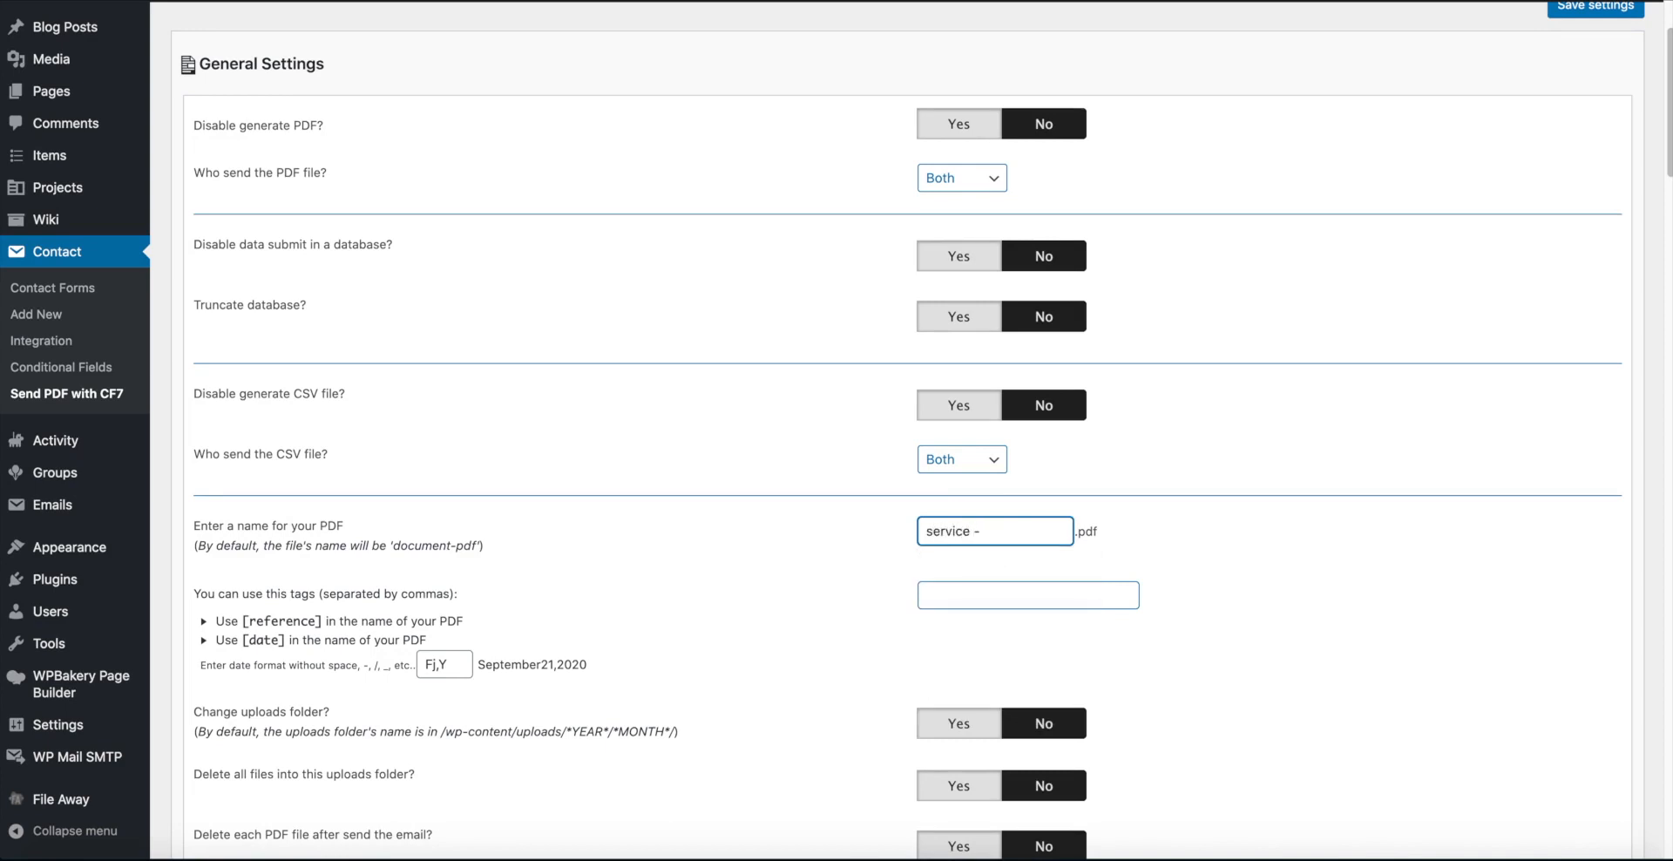
text(-agreement)
Step: Look through the remaining general settings, including the redirect, ZIP, date format and PDF protection options
scroll(1294, 505, down, 4)
scroll(1304, 511, down, 8)
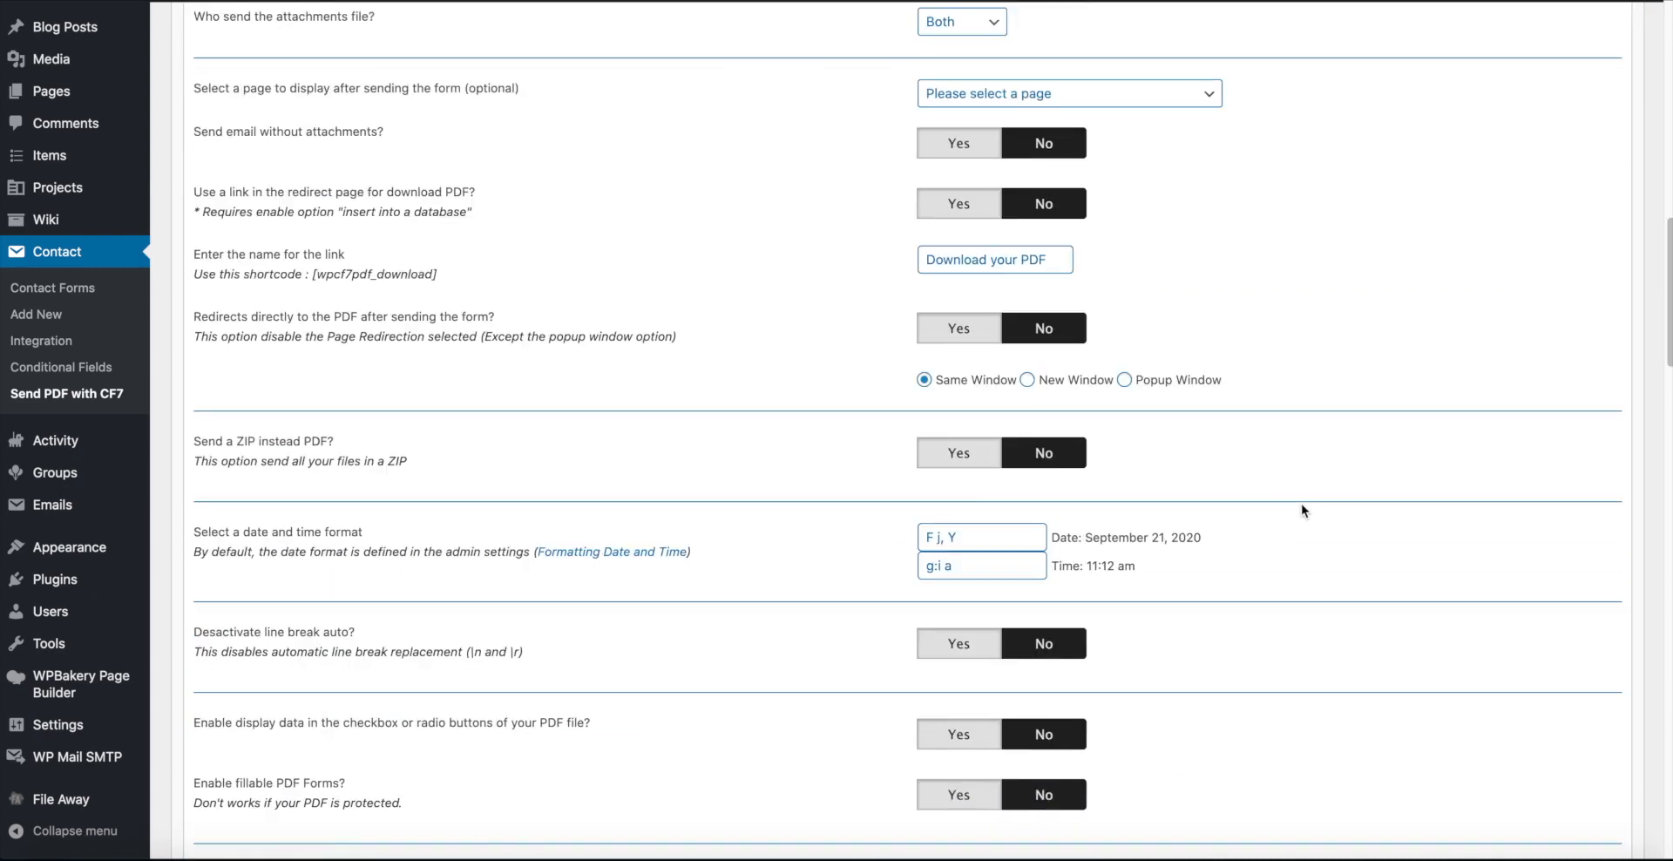
scroll(1304, 511, down, 3)
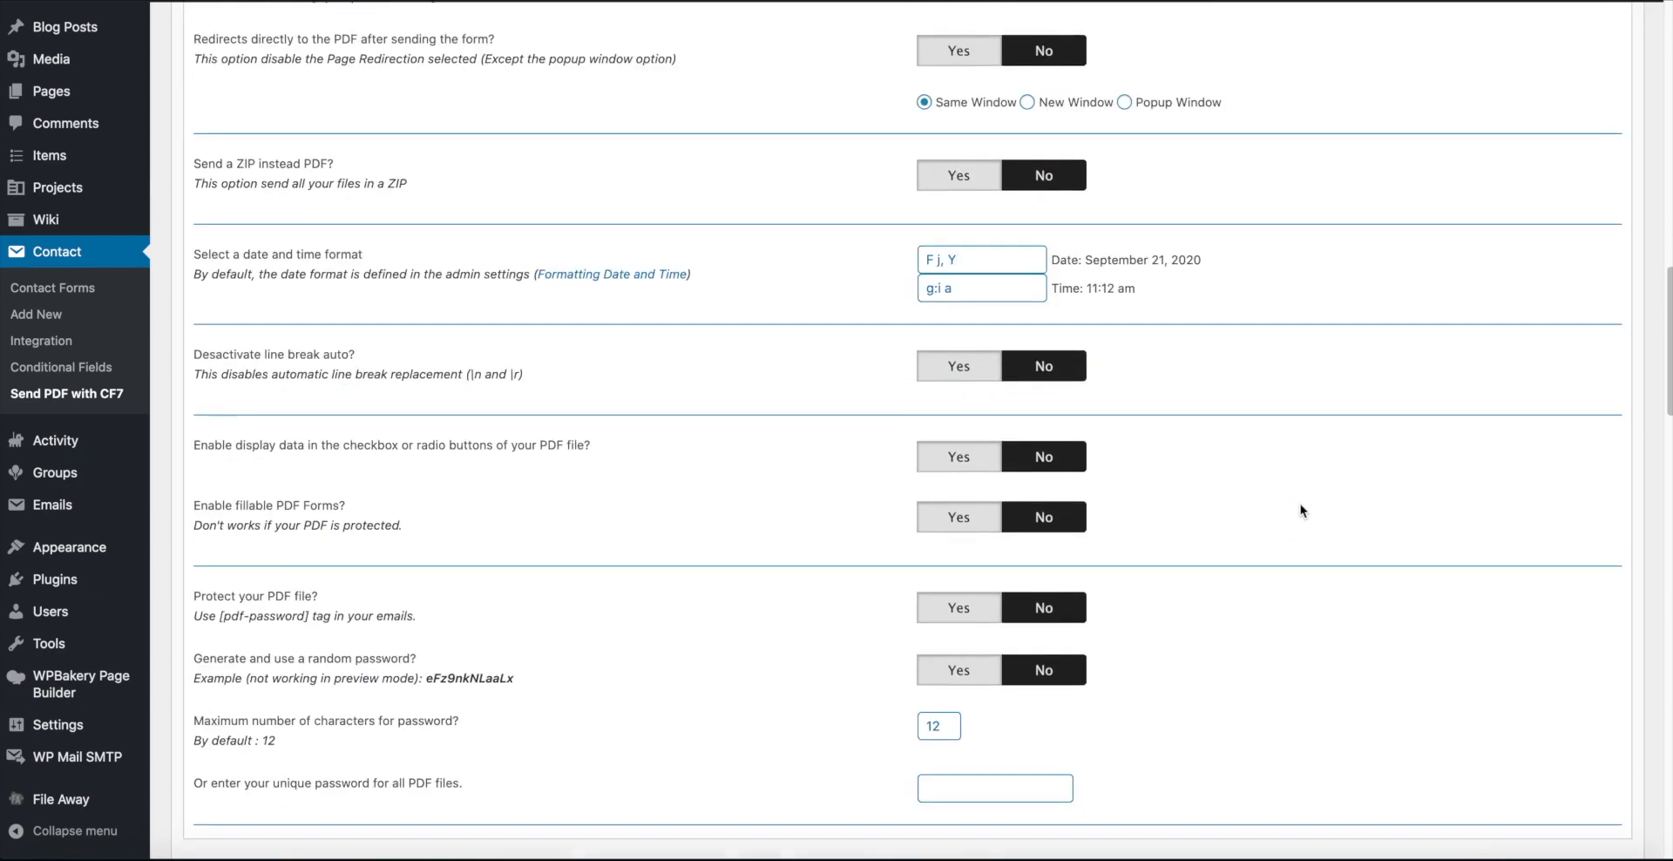
scroll(1303, 511, up, 12)
scroll(1302, 510, up, 7)
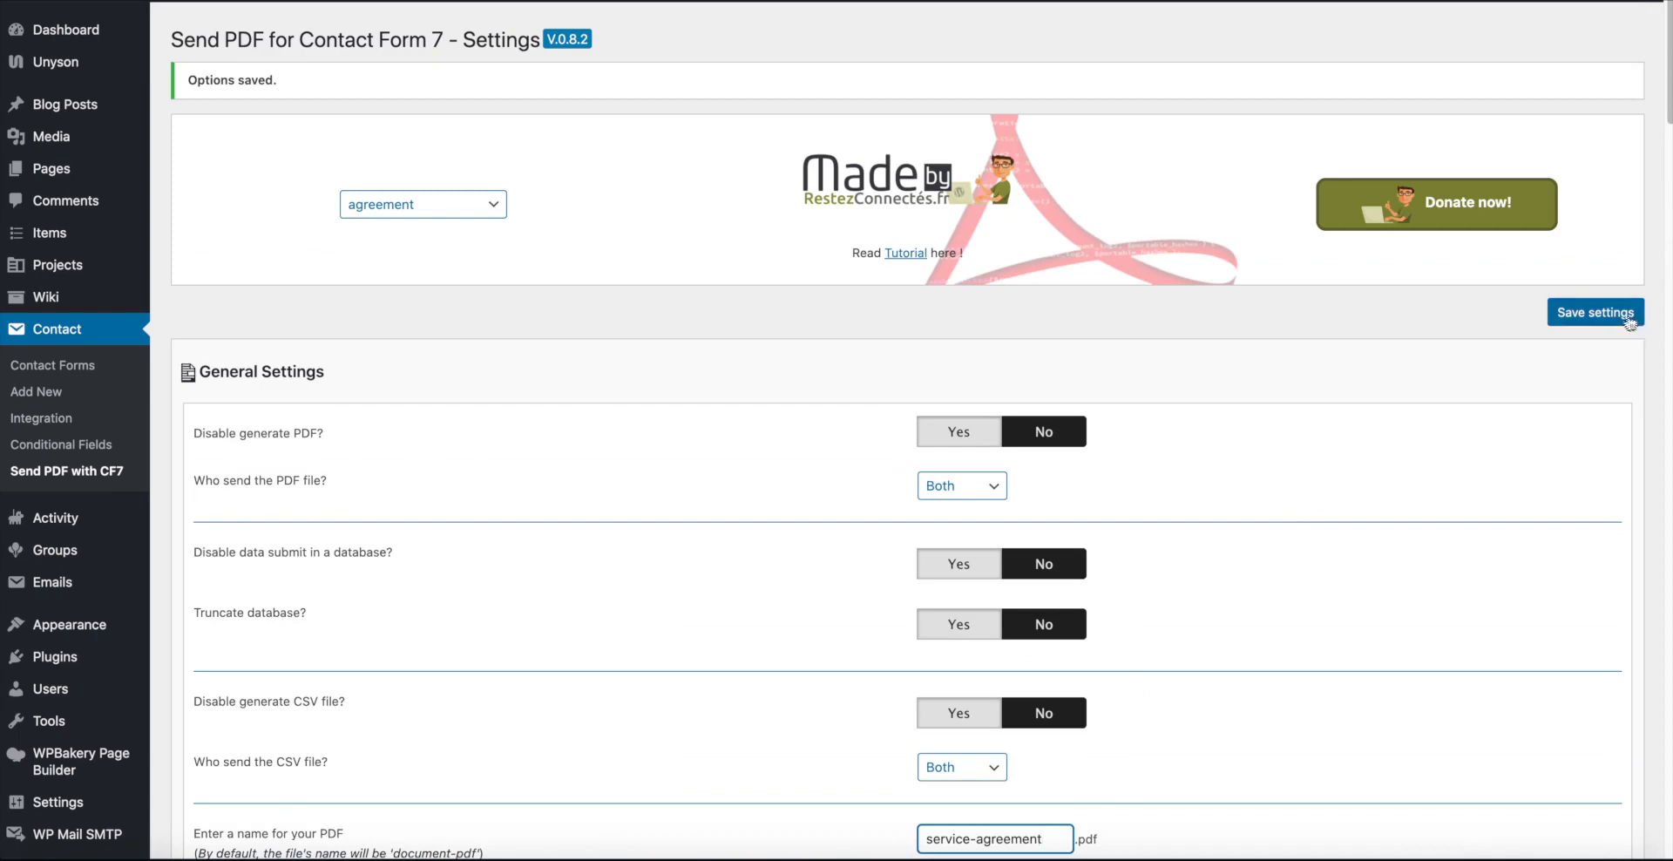
Step: Save the PDF settings and open the mail template of the agreement contact form
click(1598, 315)
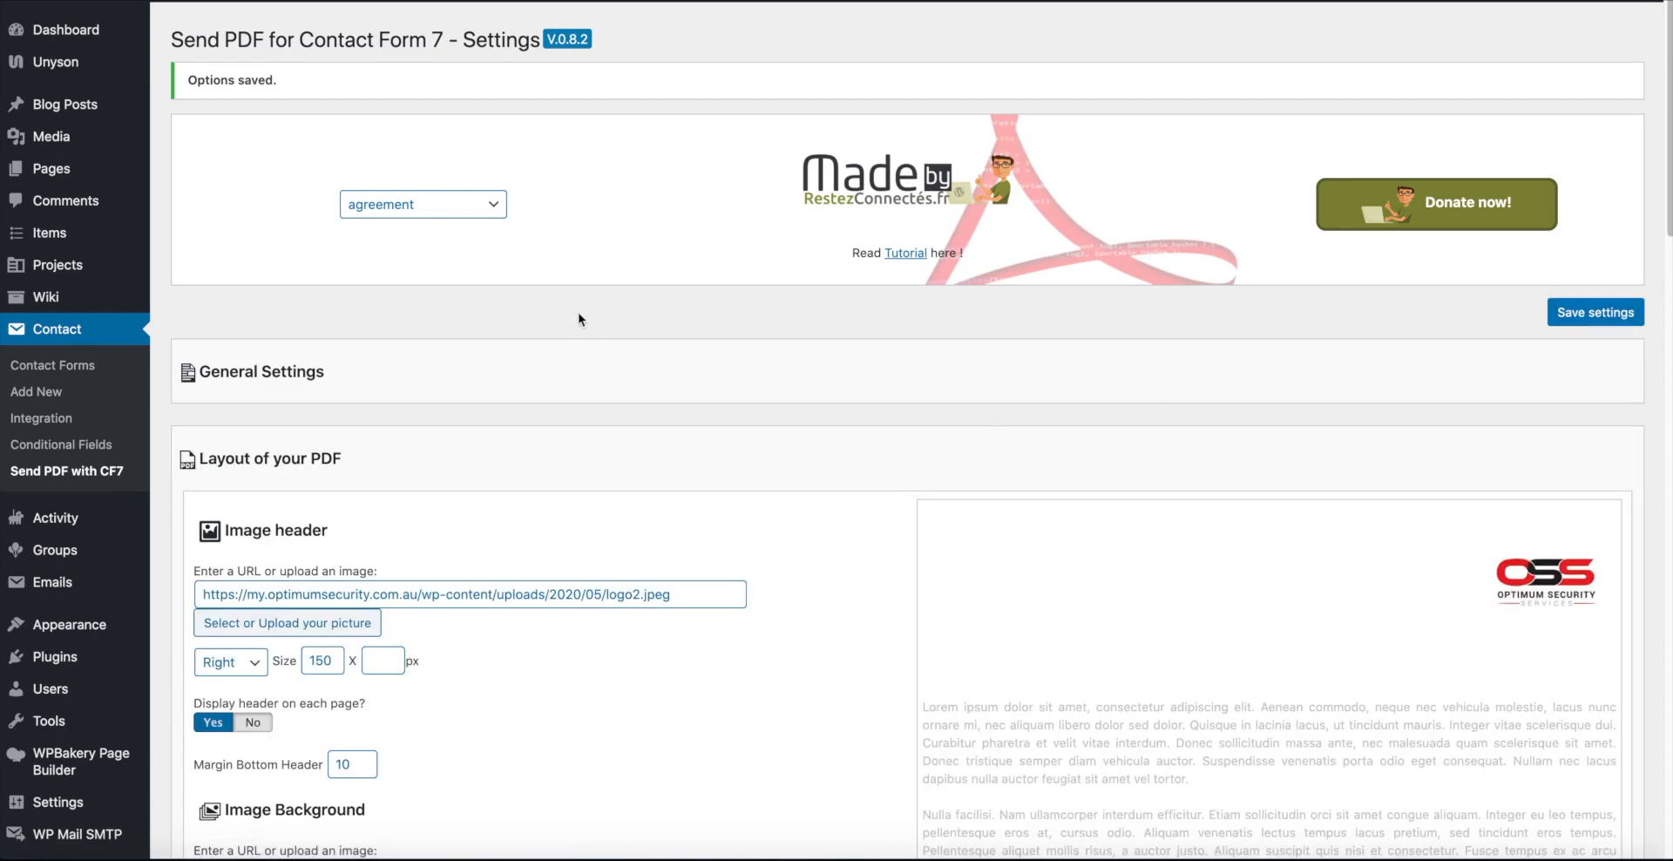
click(66, 371)
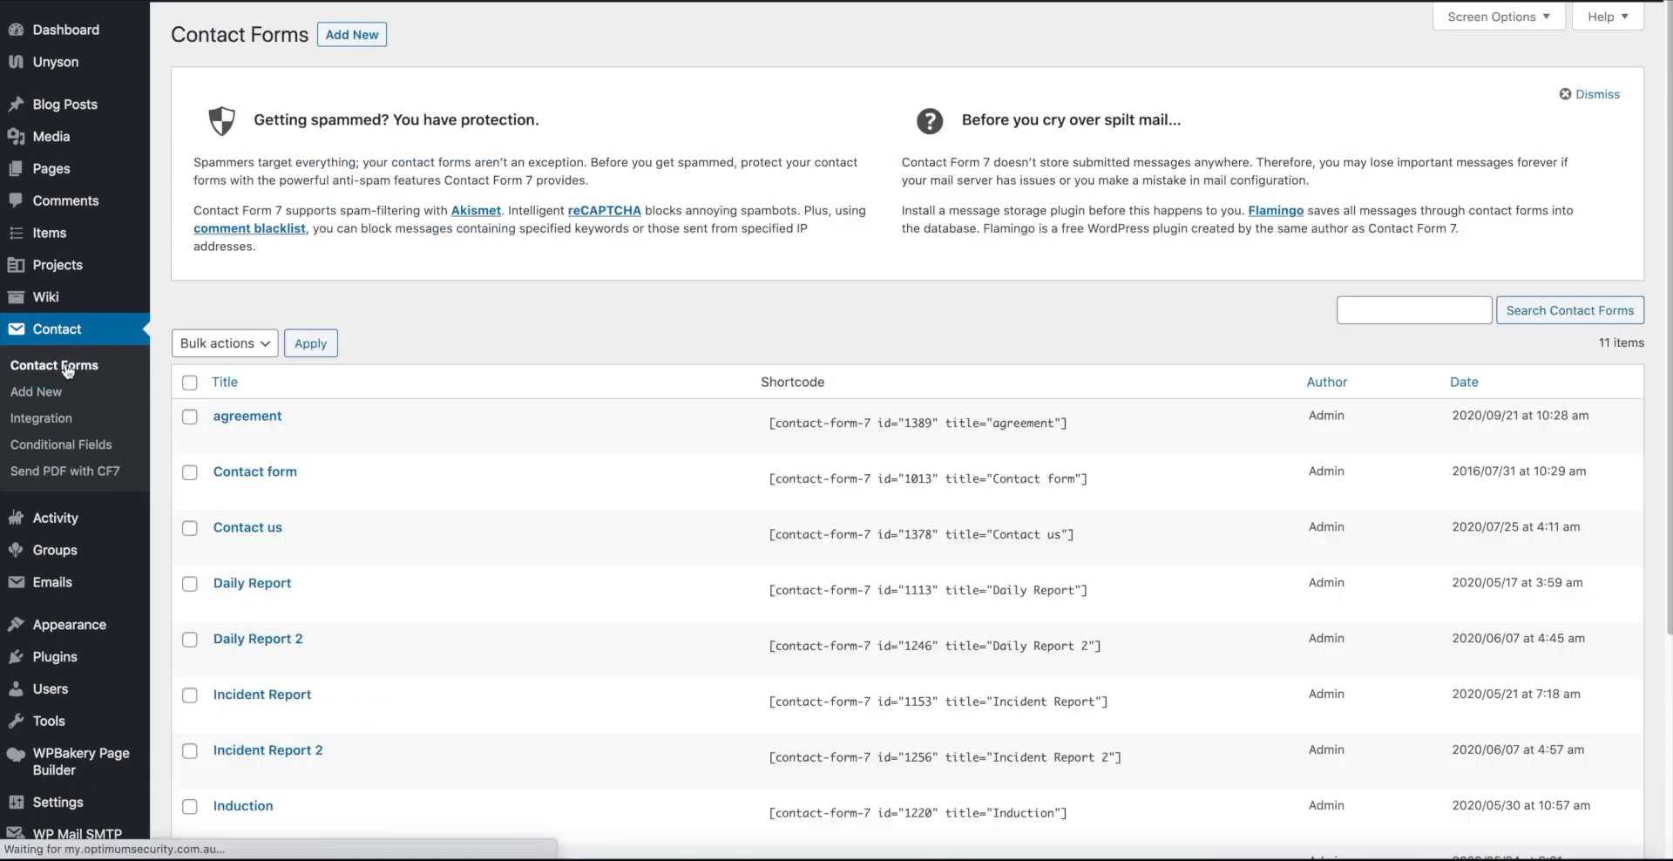
click(245, 415)
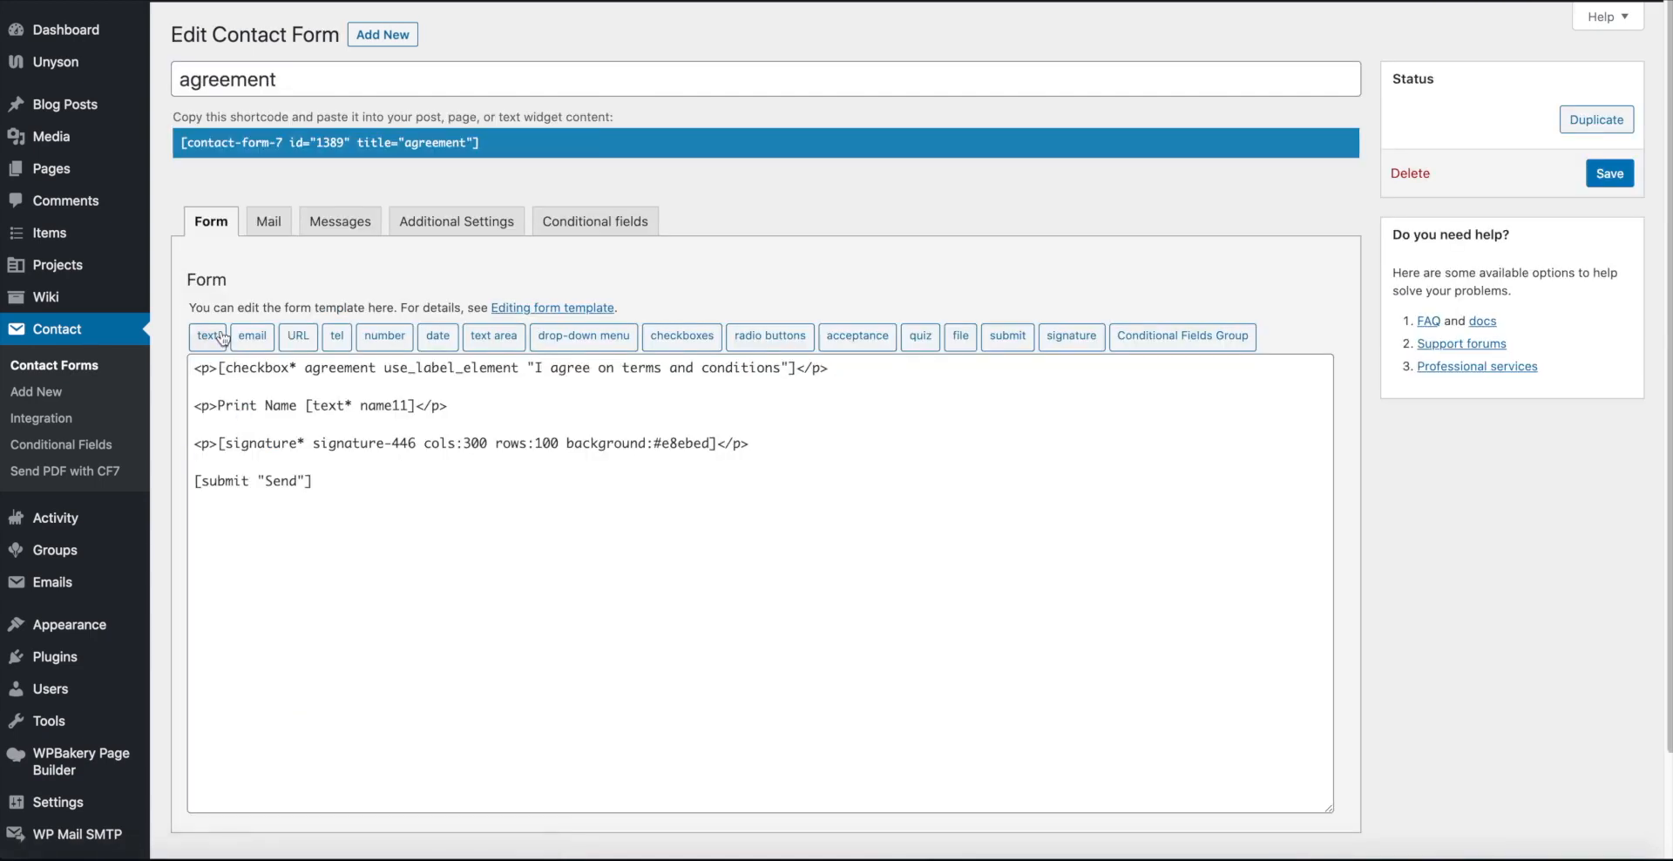
click(270, 227)
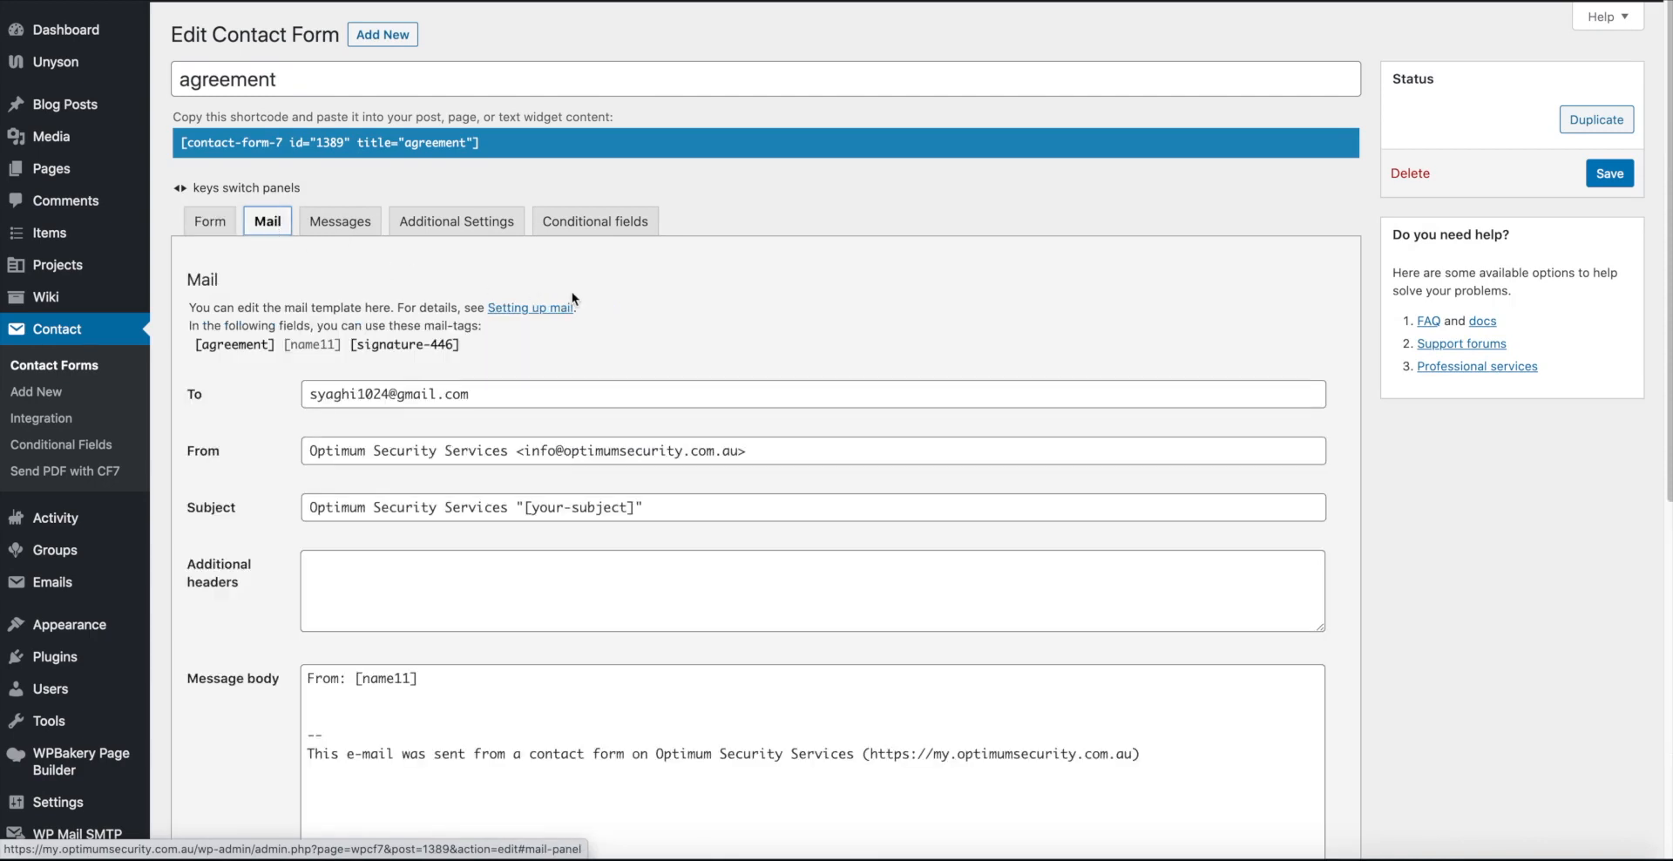
Step: Remove "[your-subject]" with its quotes from the mail subject, leaving "Optimum Security Services", and save the form
scroll(231, 300, down, 1)
scroll(230, 301, down, 1)
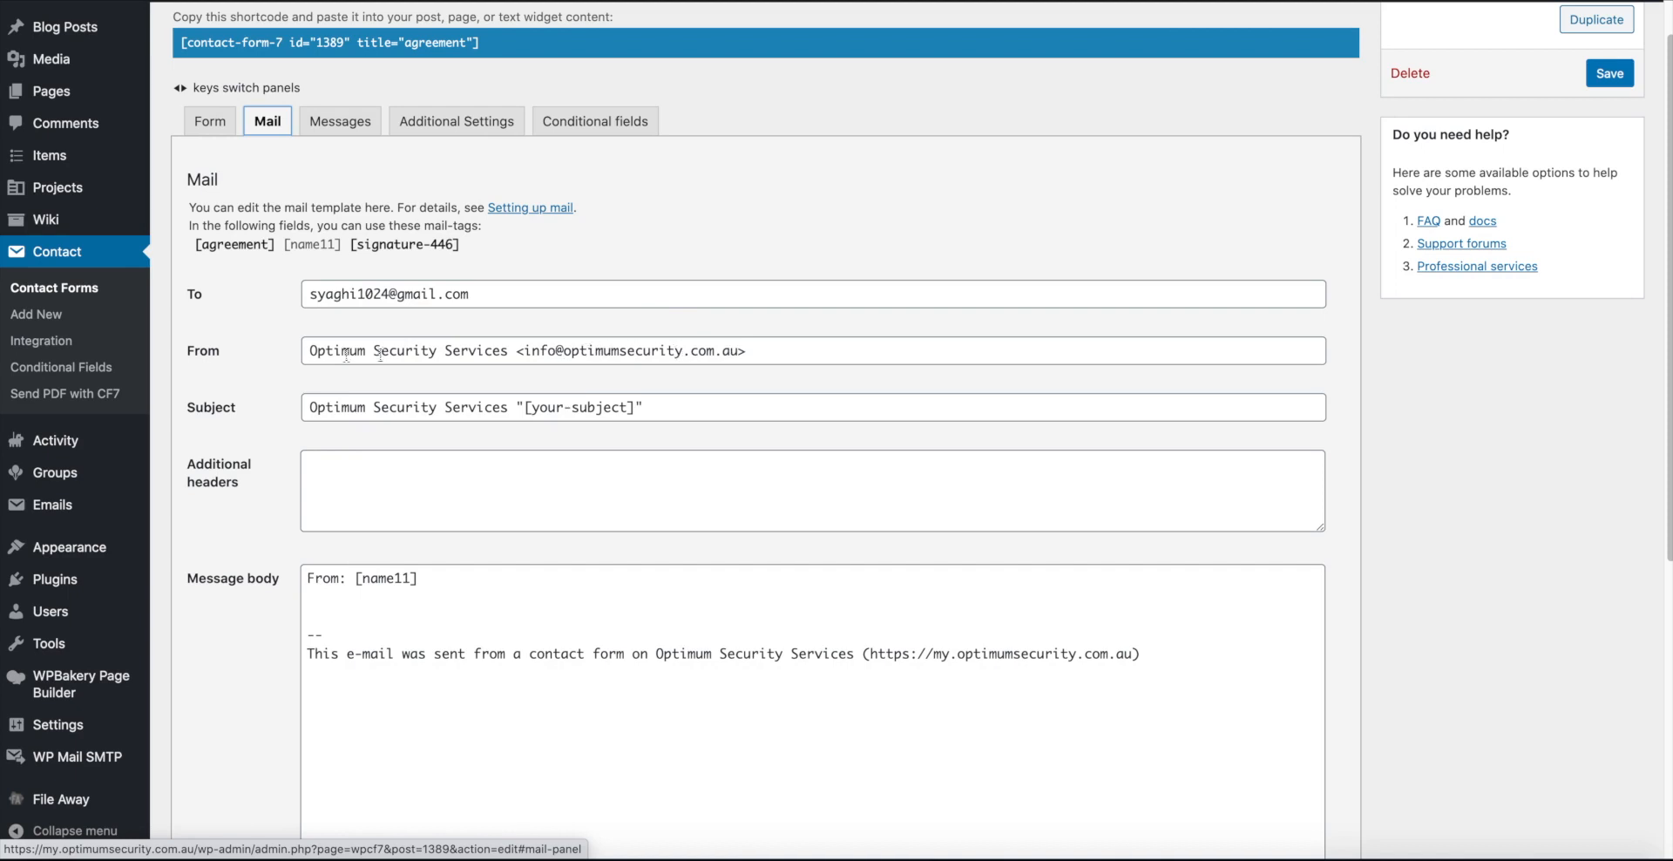
scroll(436, 375, down, 1)
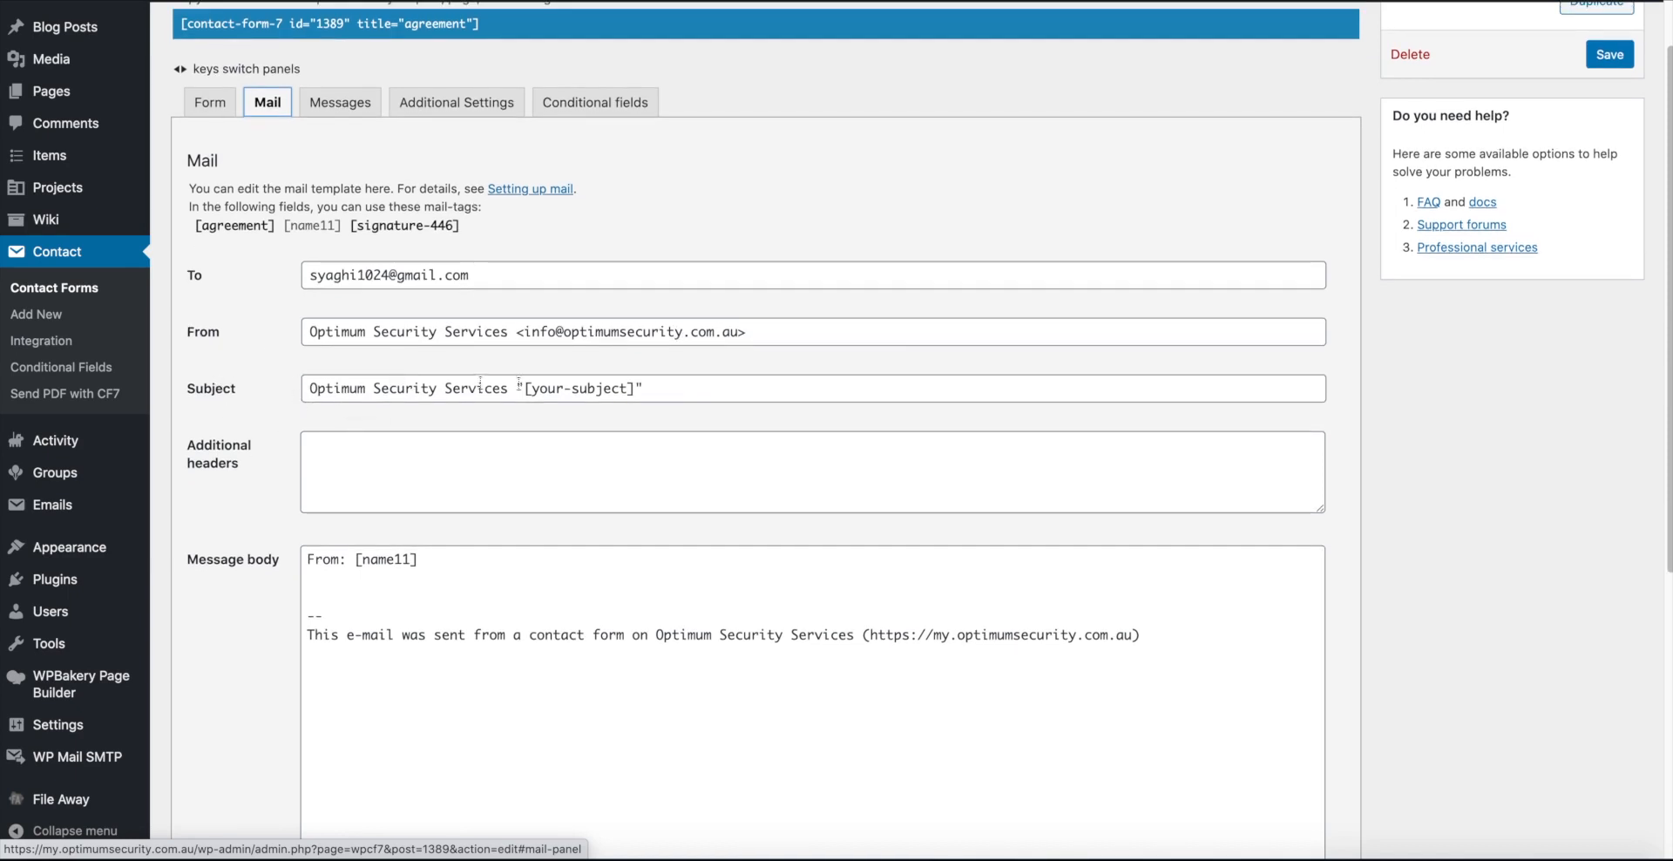
drag(680, 388, 520, 381)
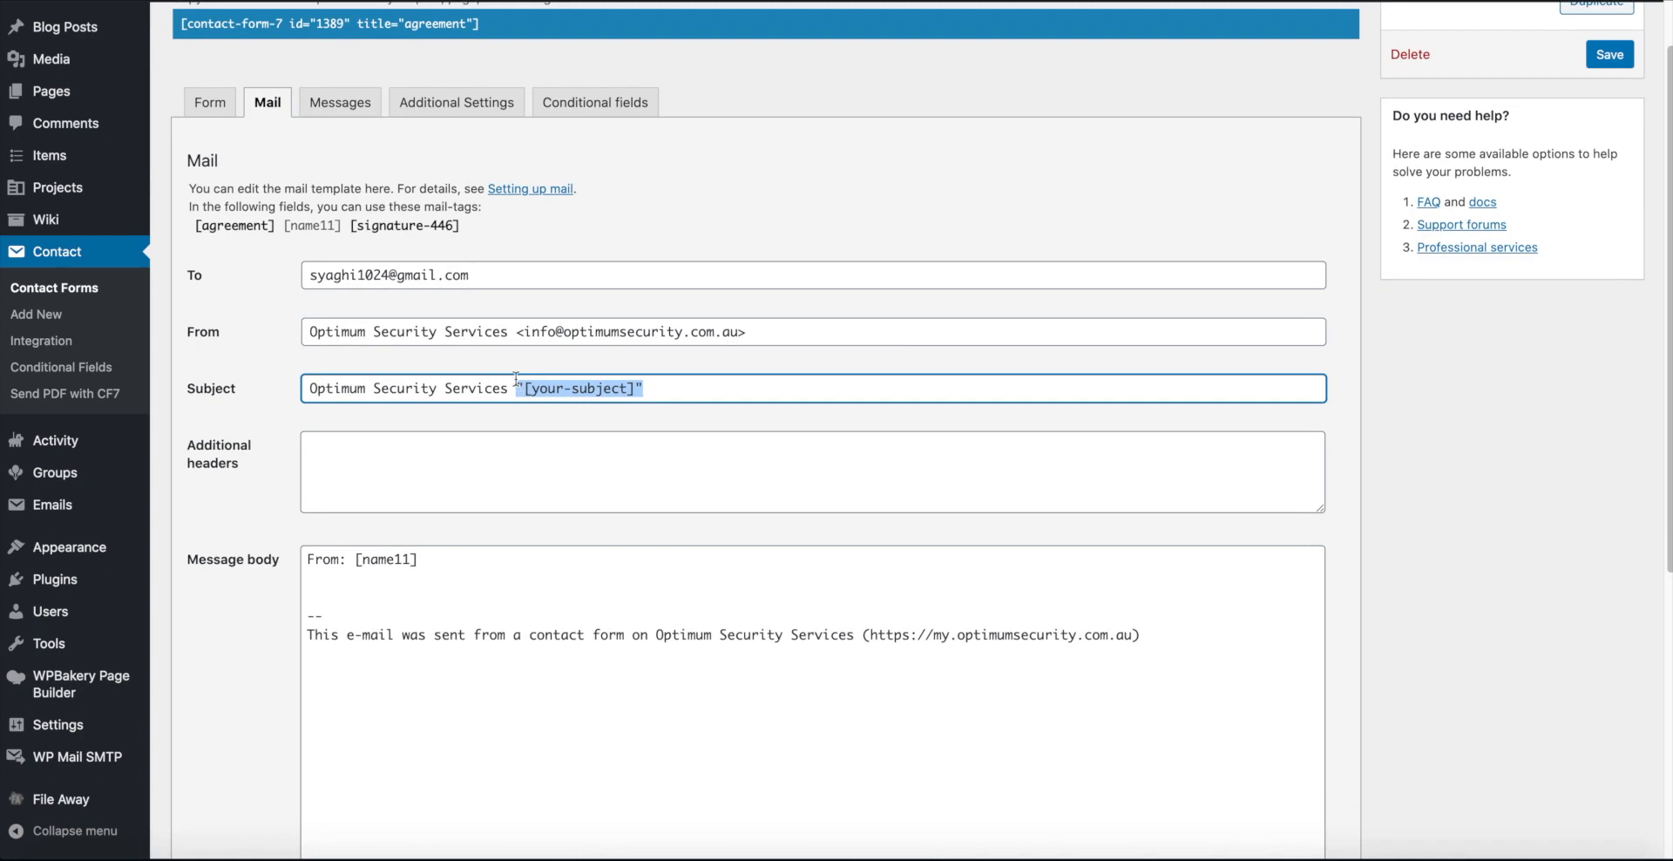
key(BackSpace)
click(802, 361)
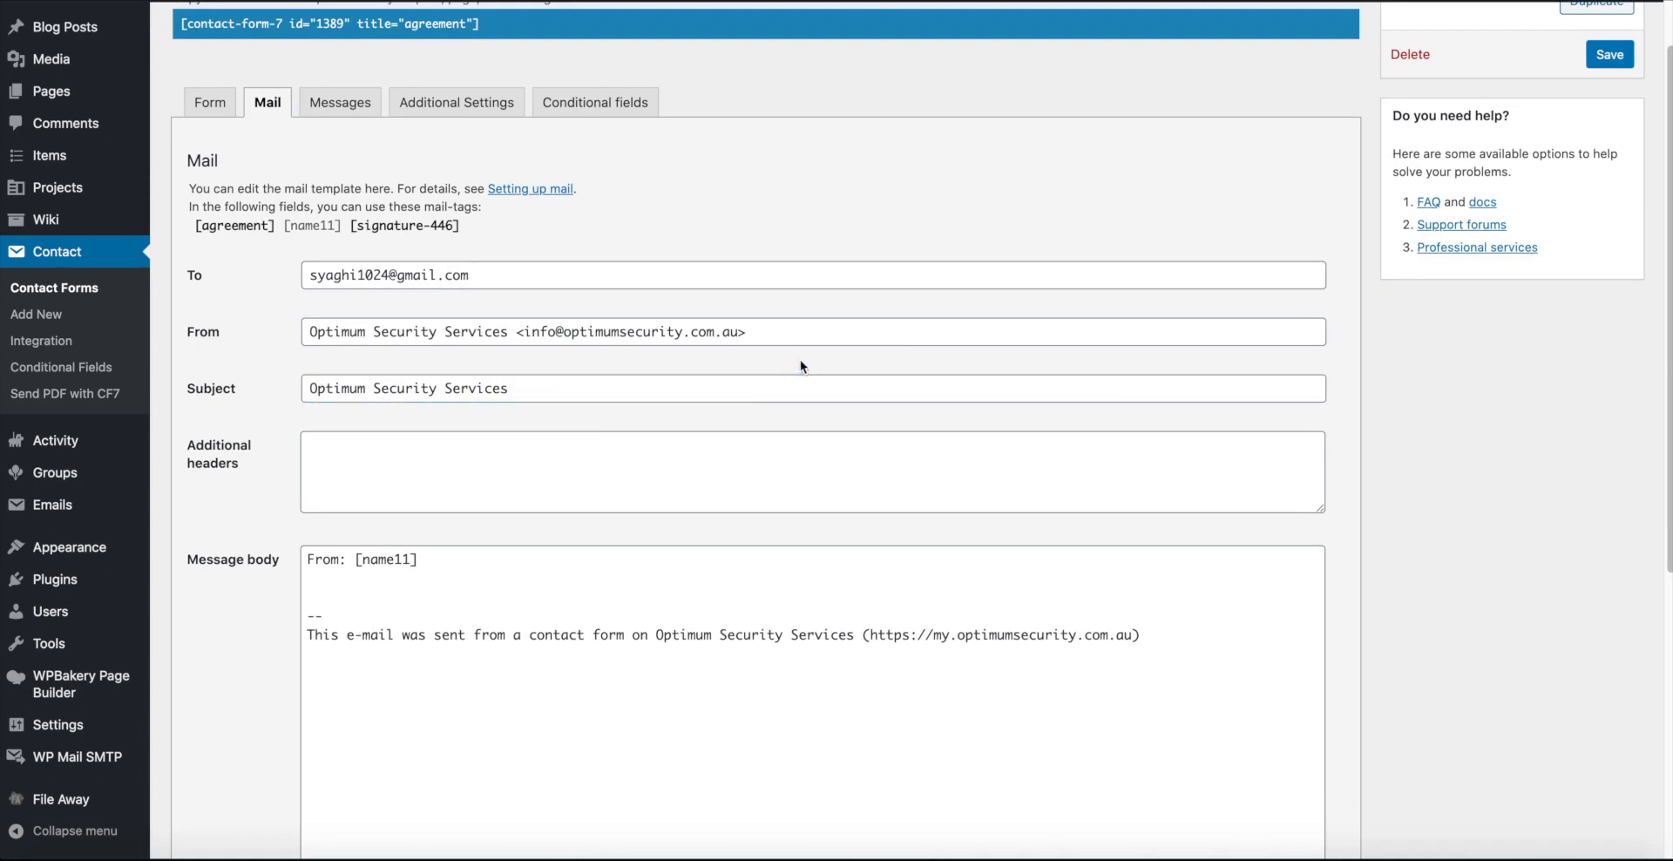
scroll(270, 478, down, 1)
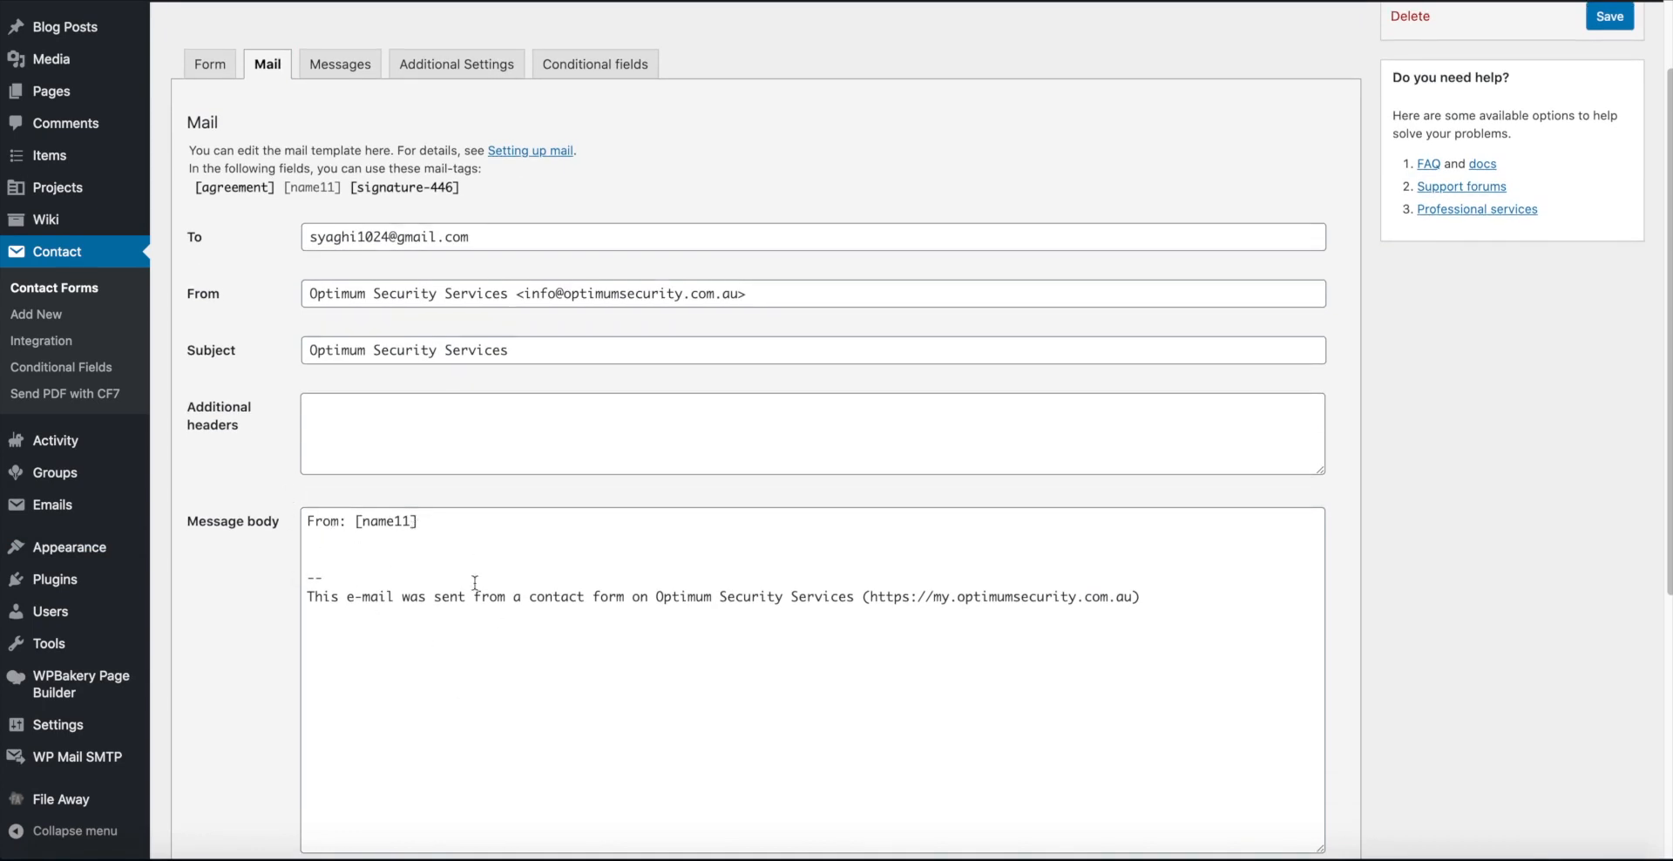
scroll(662, 428, up, 3)
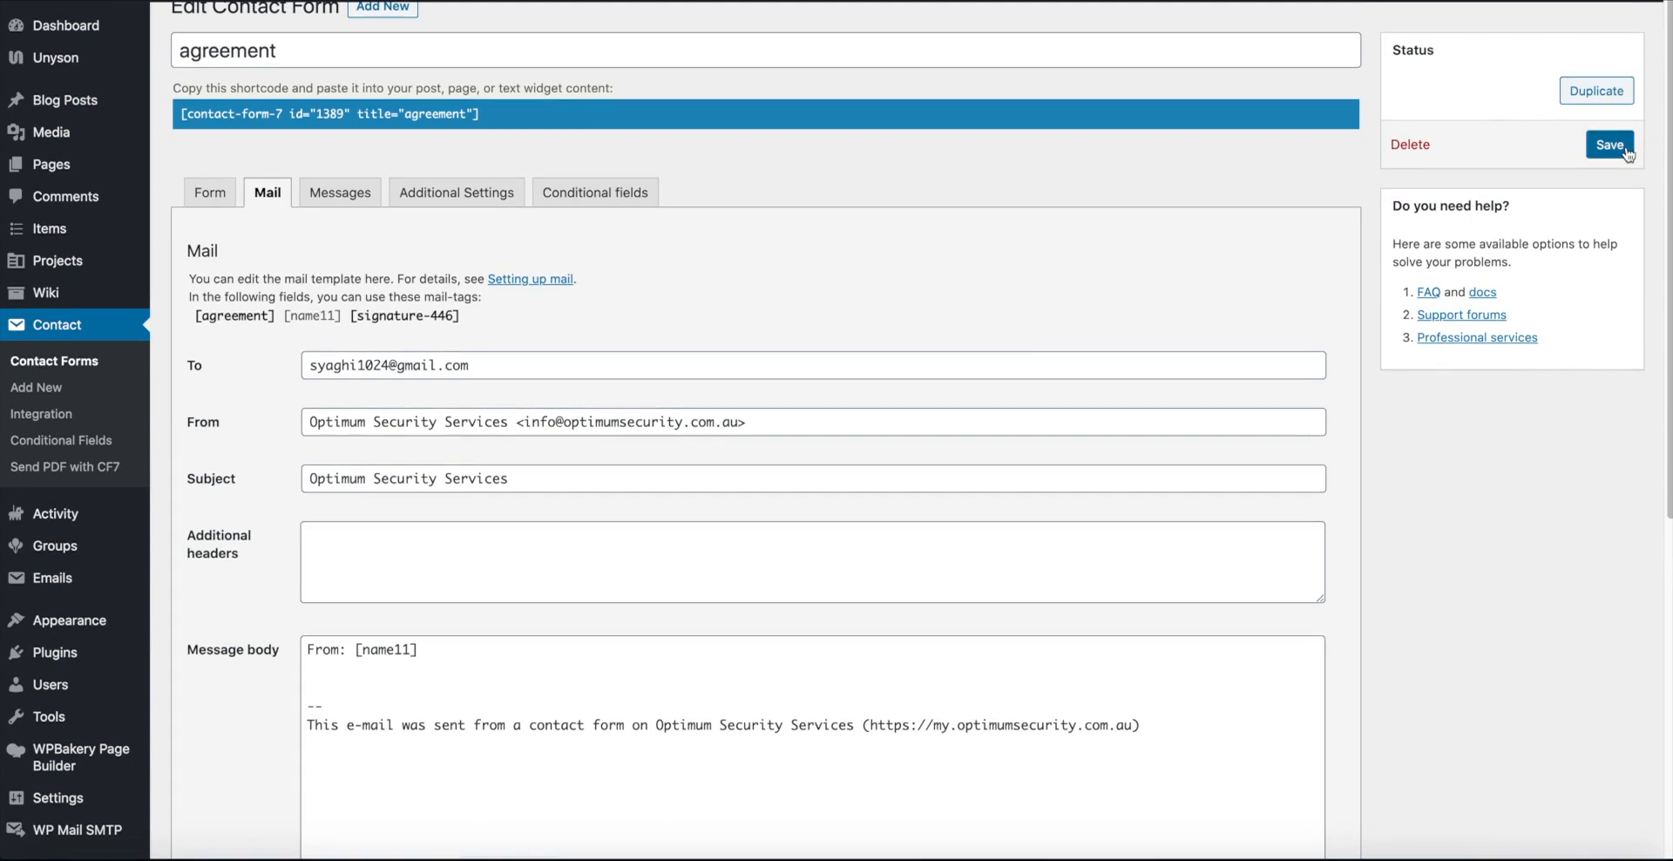
click(1627, 153)
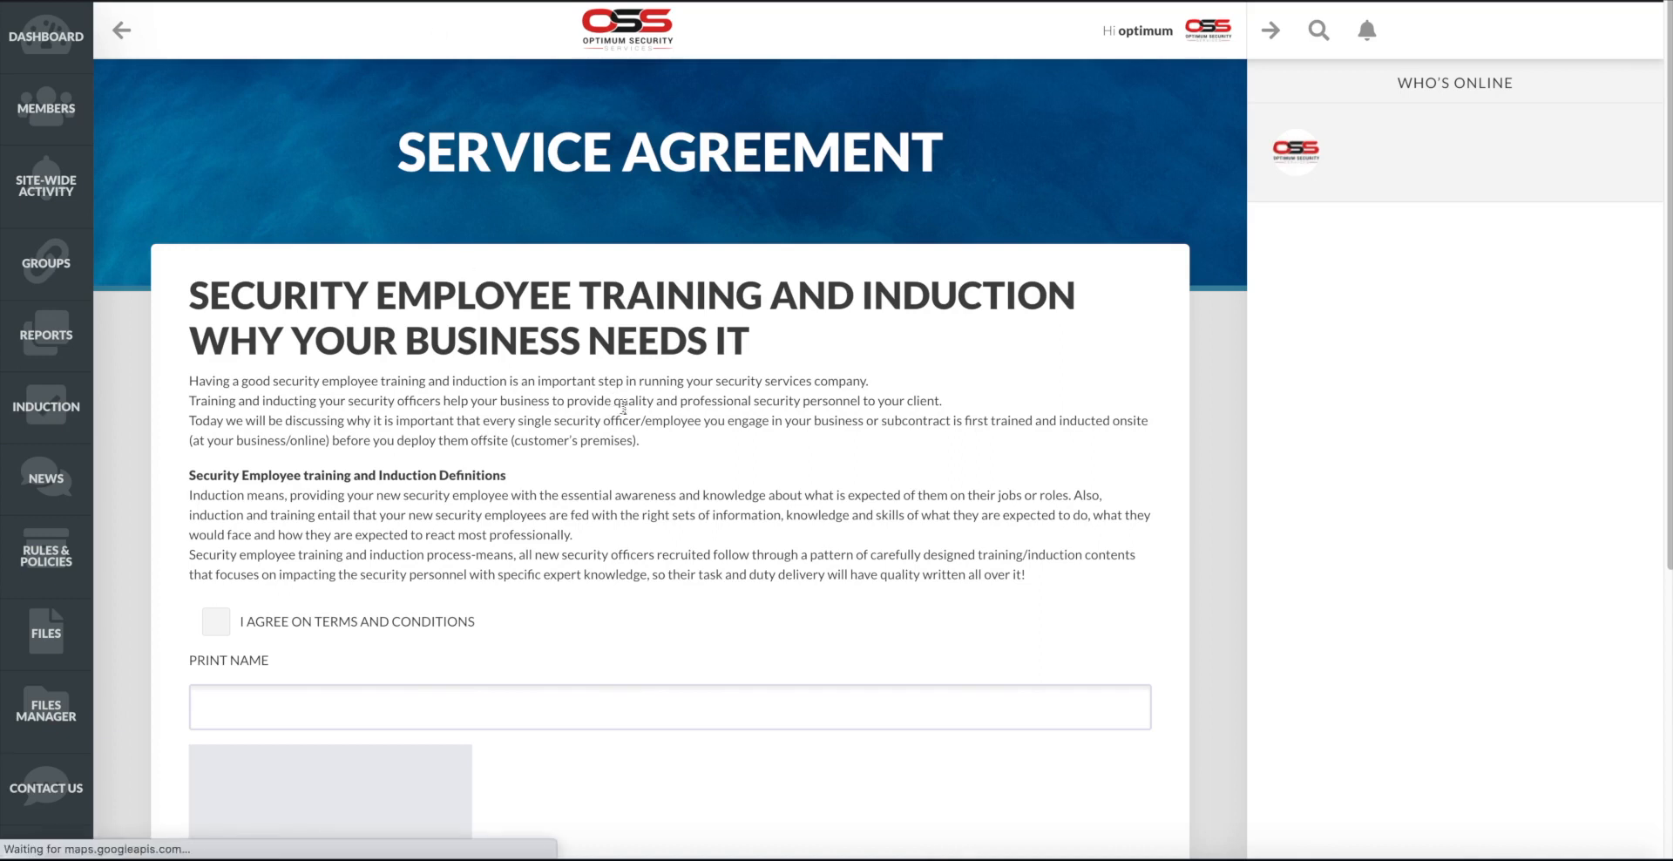
Step: On the published Service Agreement page, agree to the terms and conditions and enter the signer's name as the print name
scroll(649, 419, down, 2)
scroll(655, 415, down, 4)
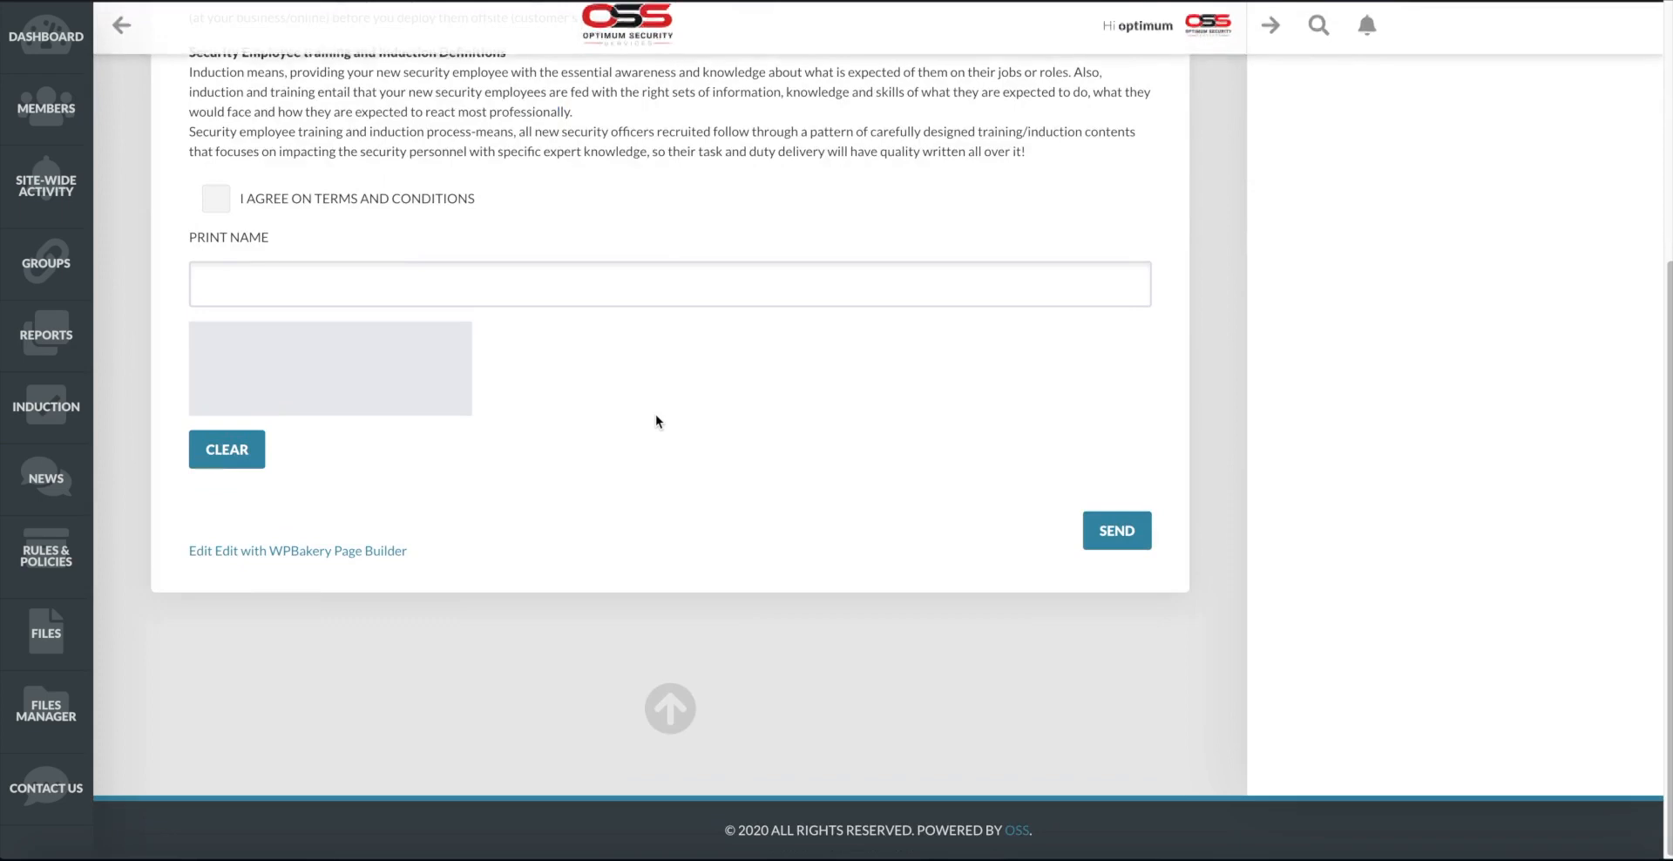
scroll(655, 415, up, 5)
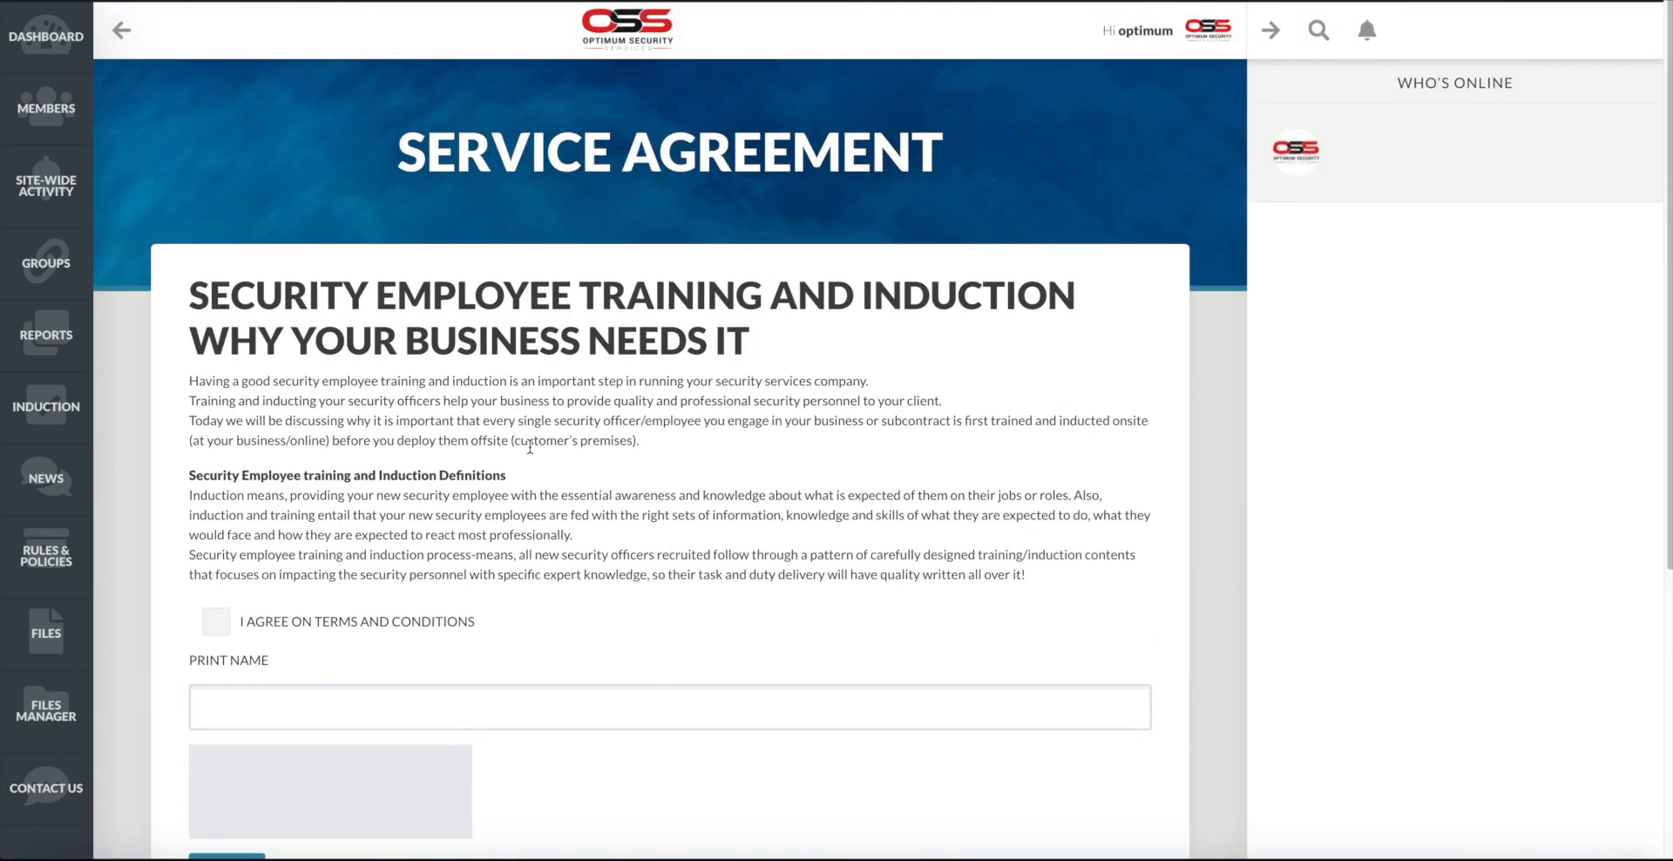
scroll(642, 473, down, 3)
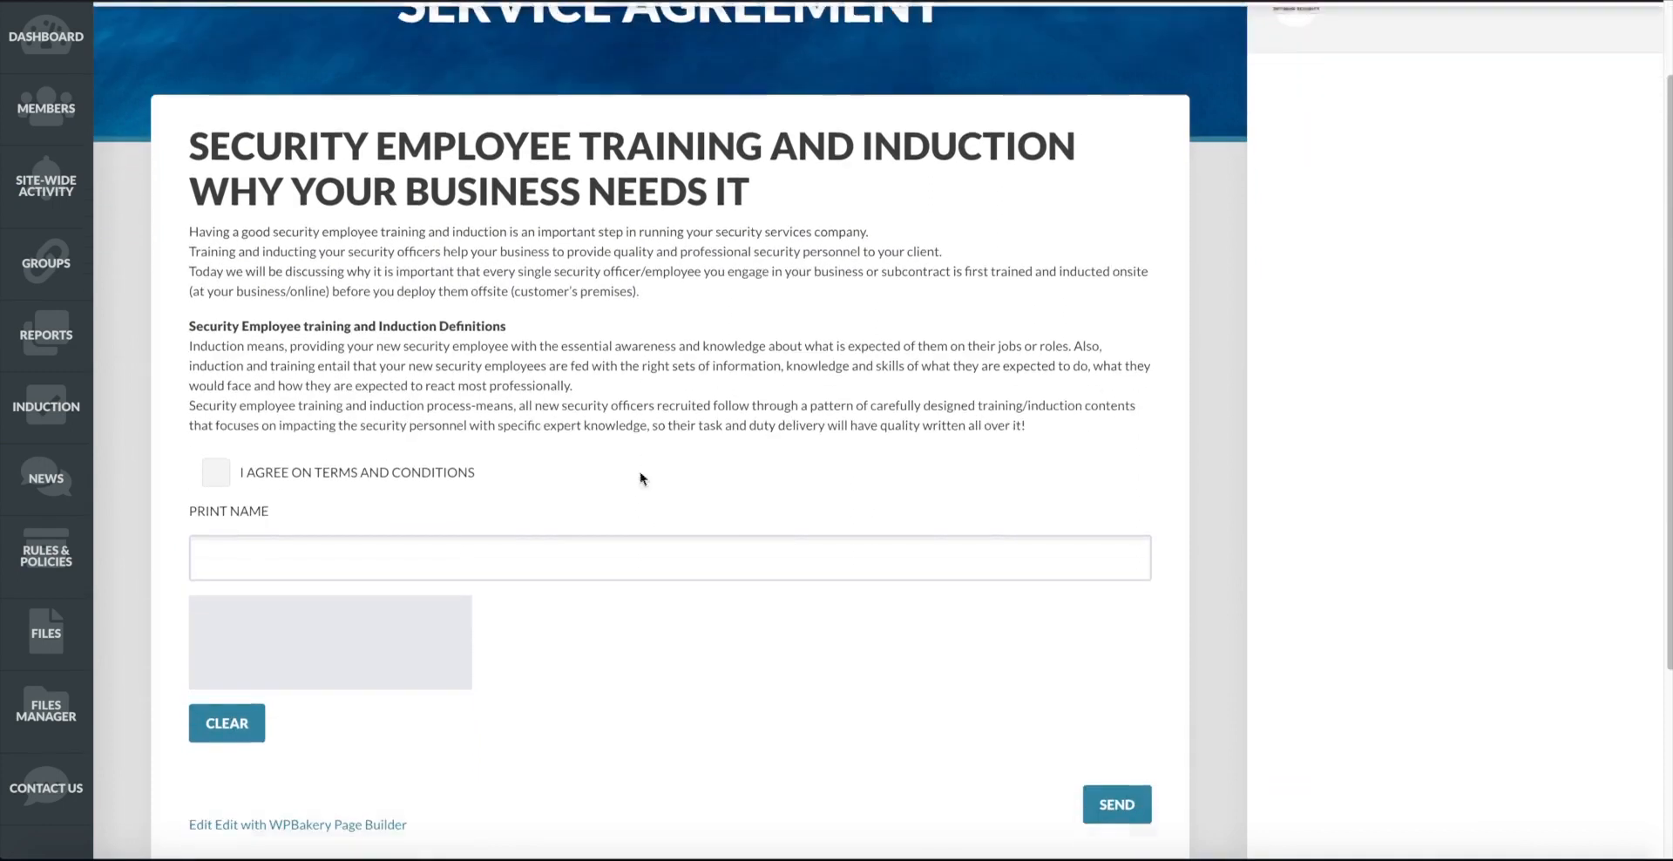
click(217, 444)
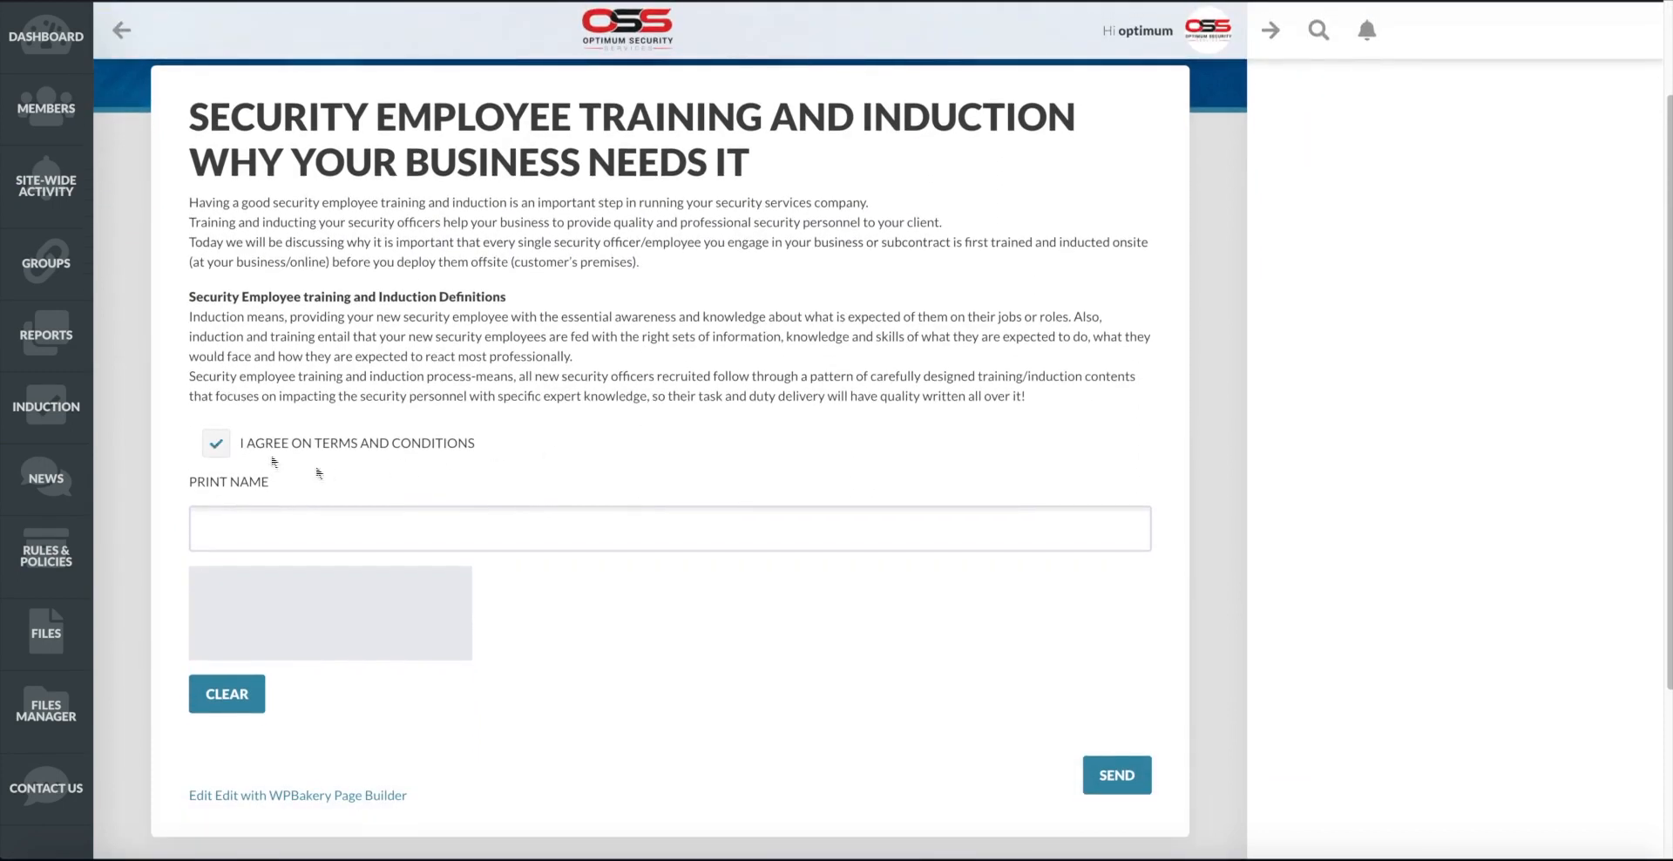
click(395, 523)
text(Yaghi)
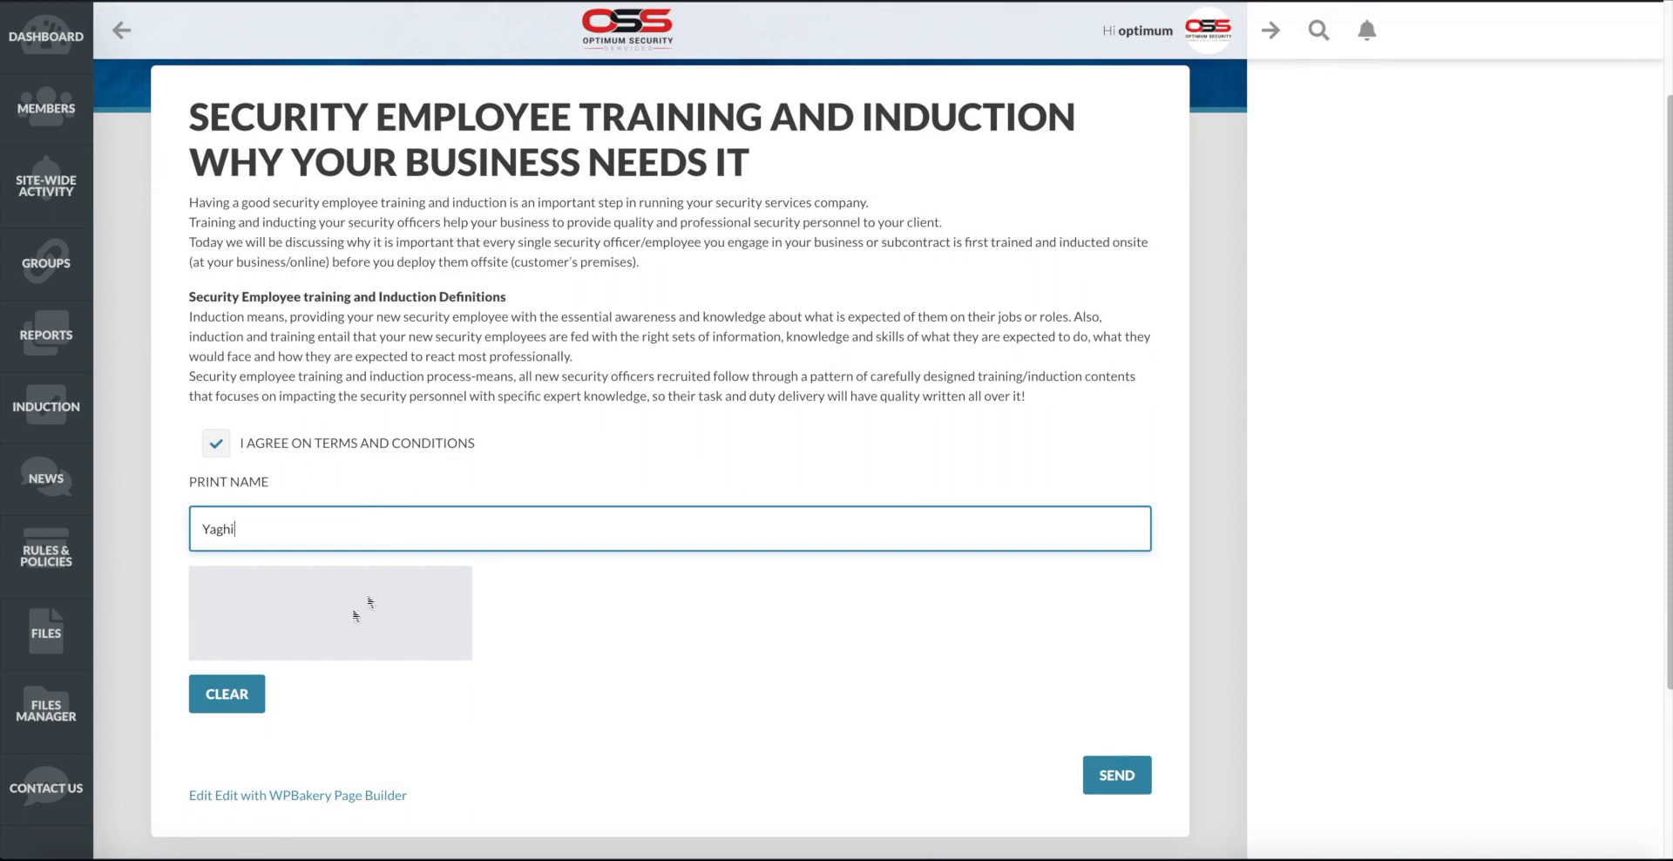
Step: Draw a freehand signature in the signature field and send the agreement form
drag(220, 602, 396, 611)
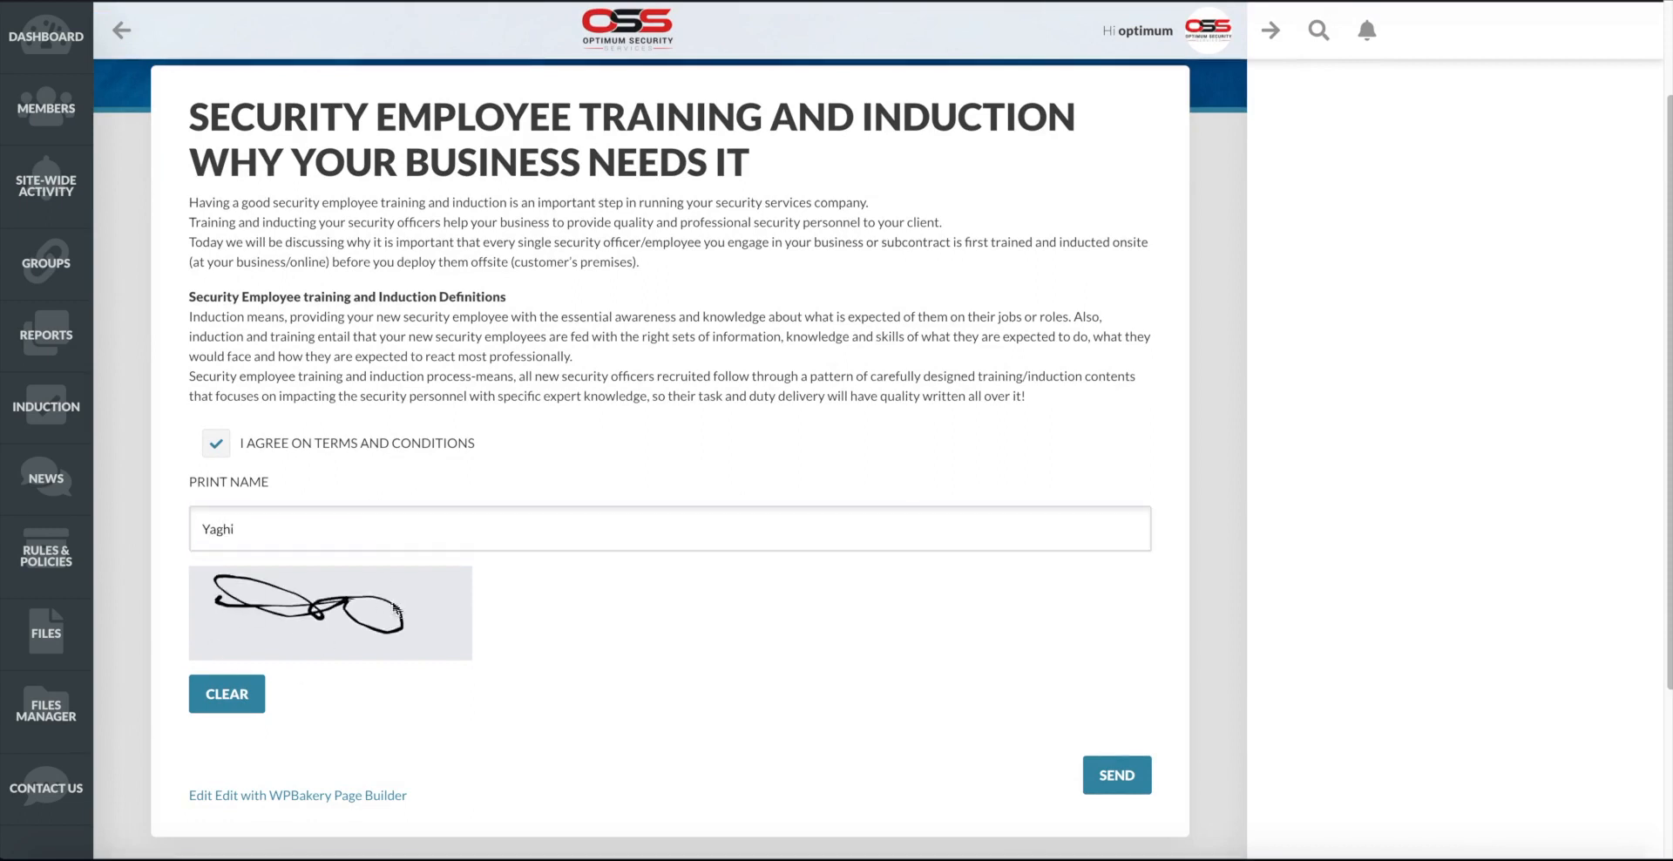
click(1127, 780)
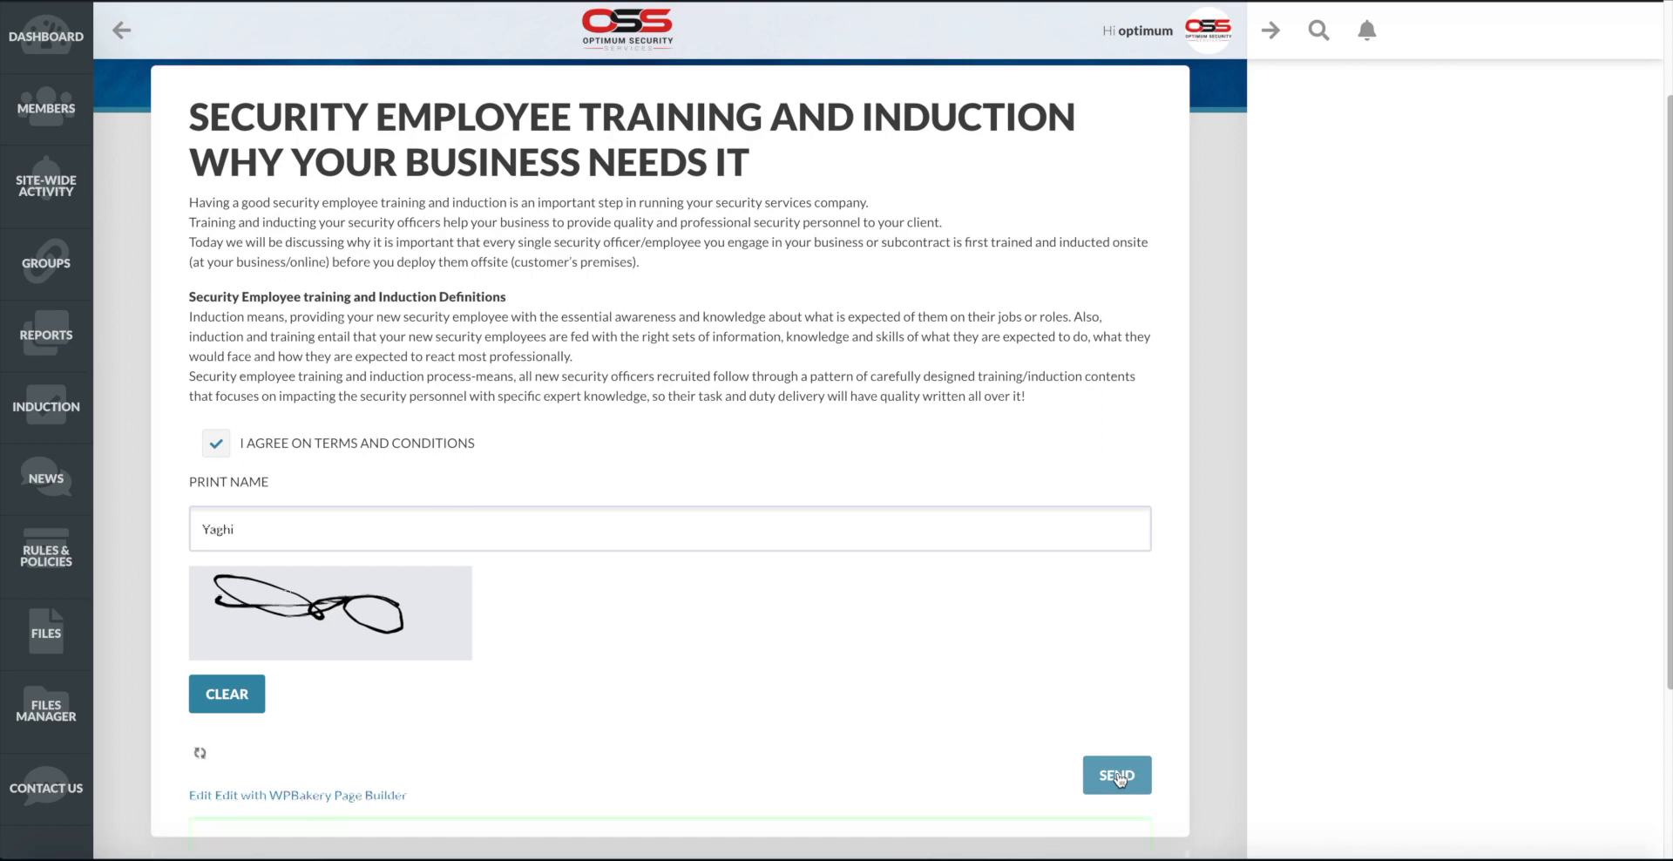
scroll(971, 746, down, 4)
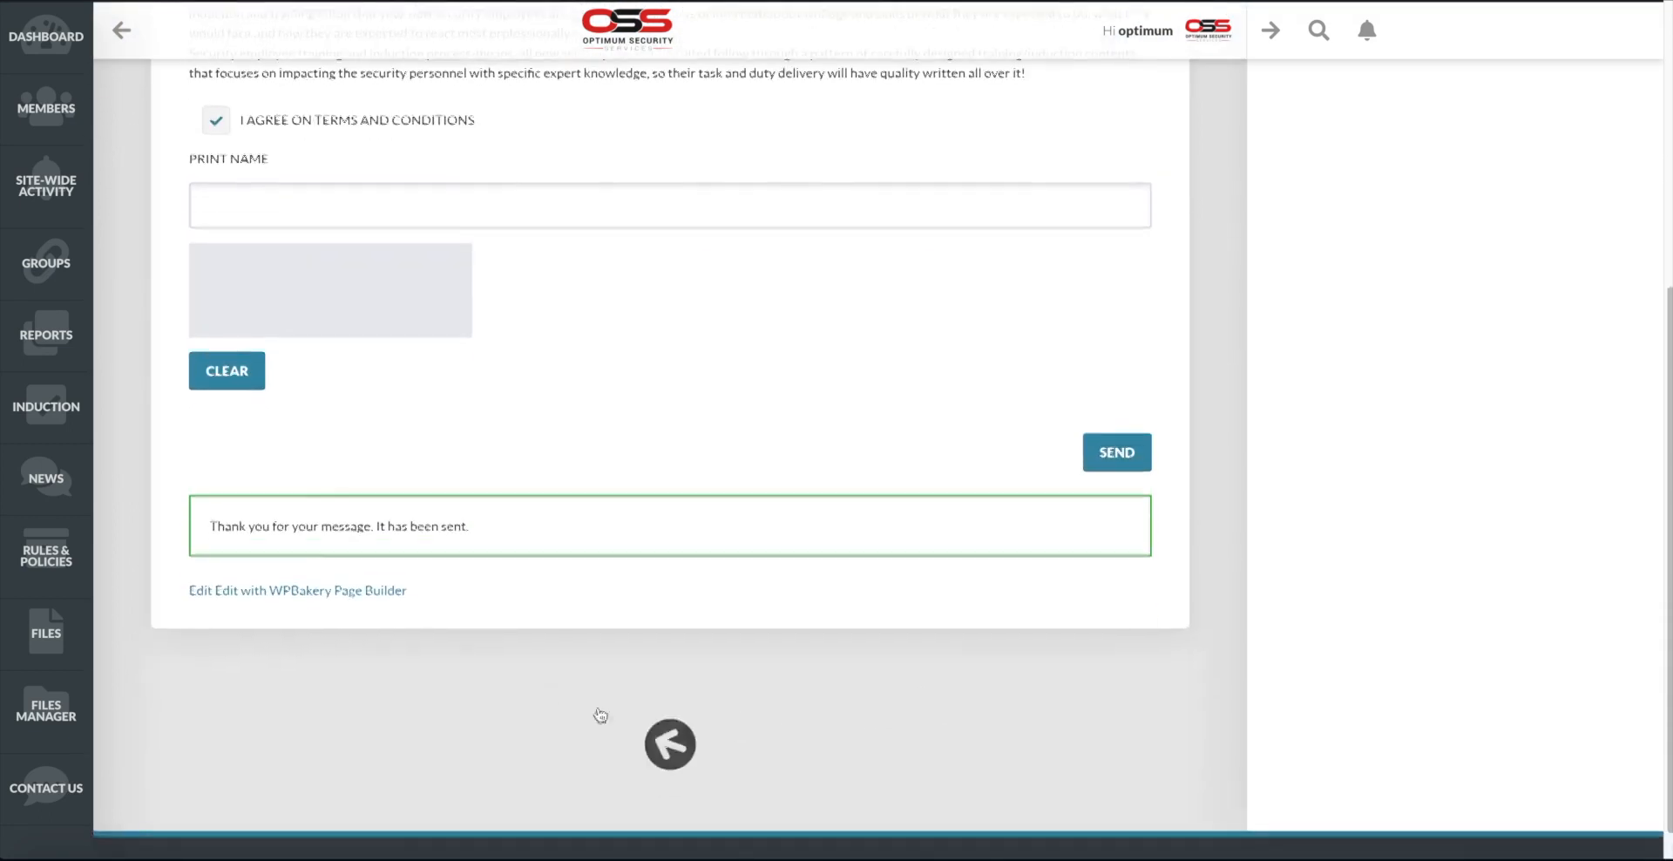
scroll(610, 420, up, 6)
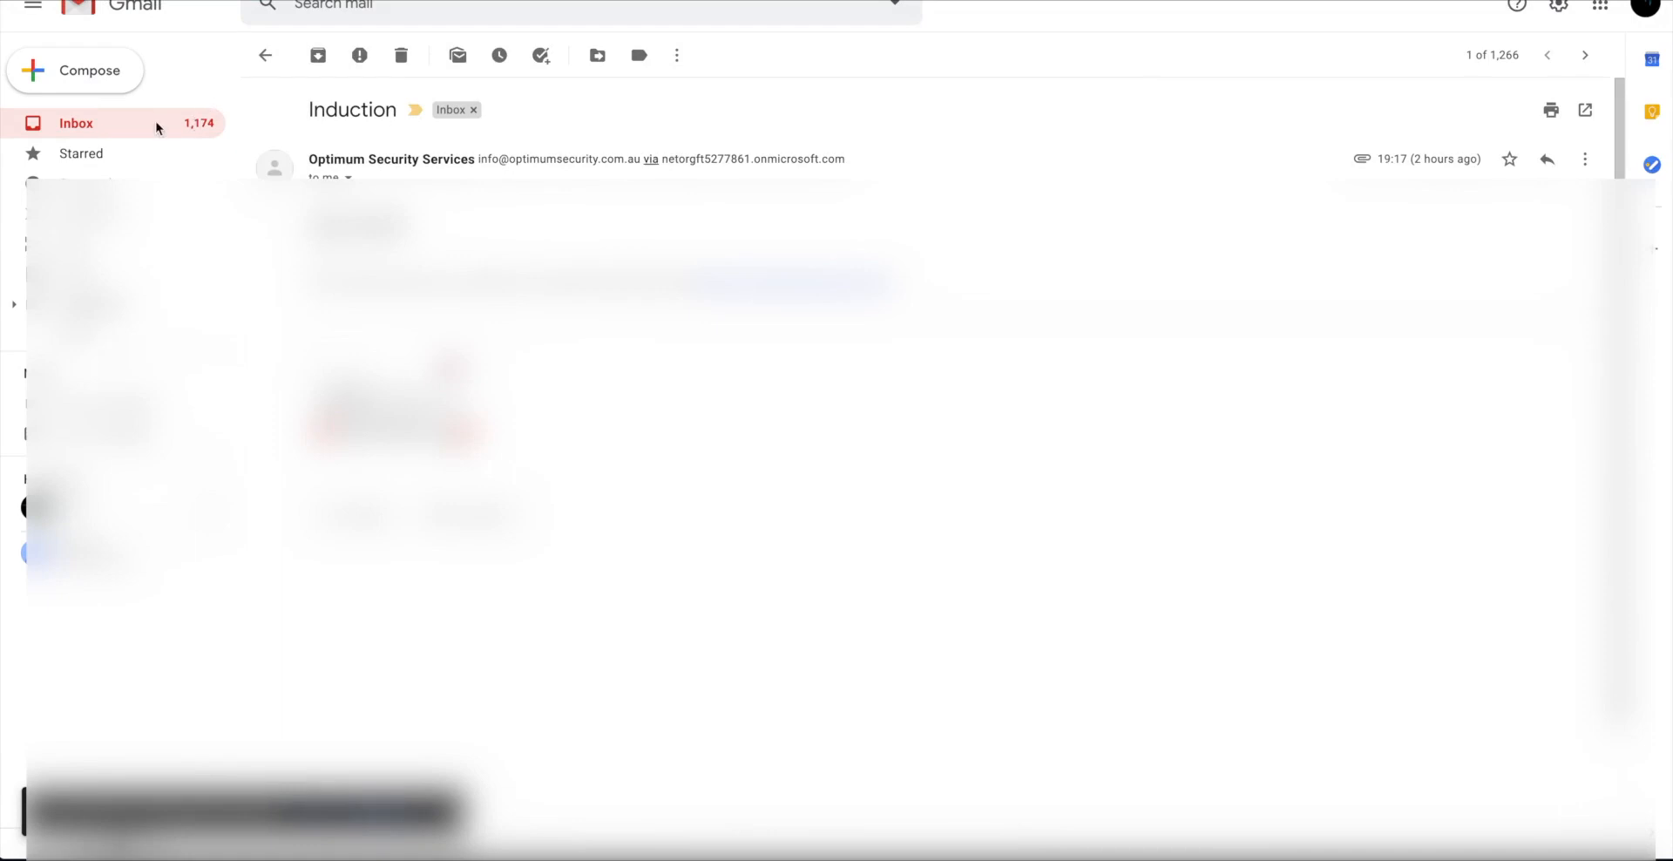
Step: Switch to the Gmail inbox, open the newest Optimum Security Services email and check its attachments
click(153, 128)
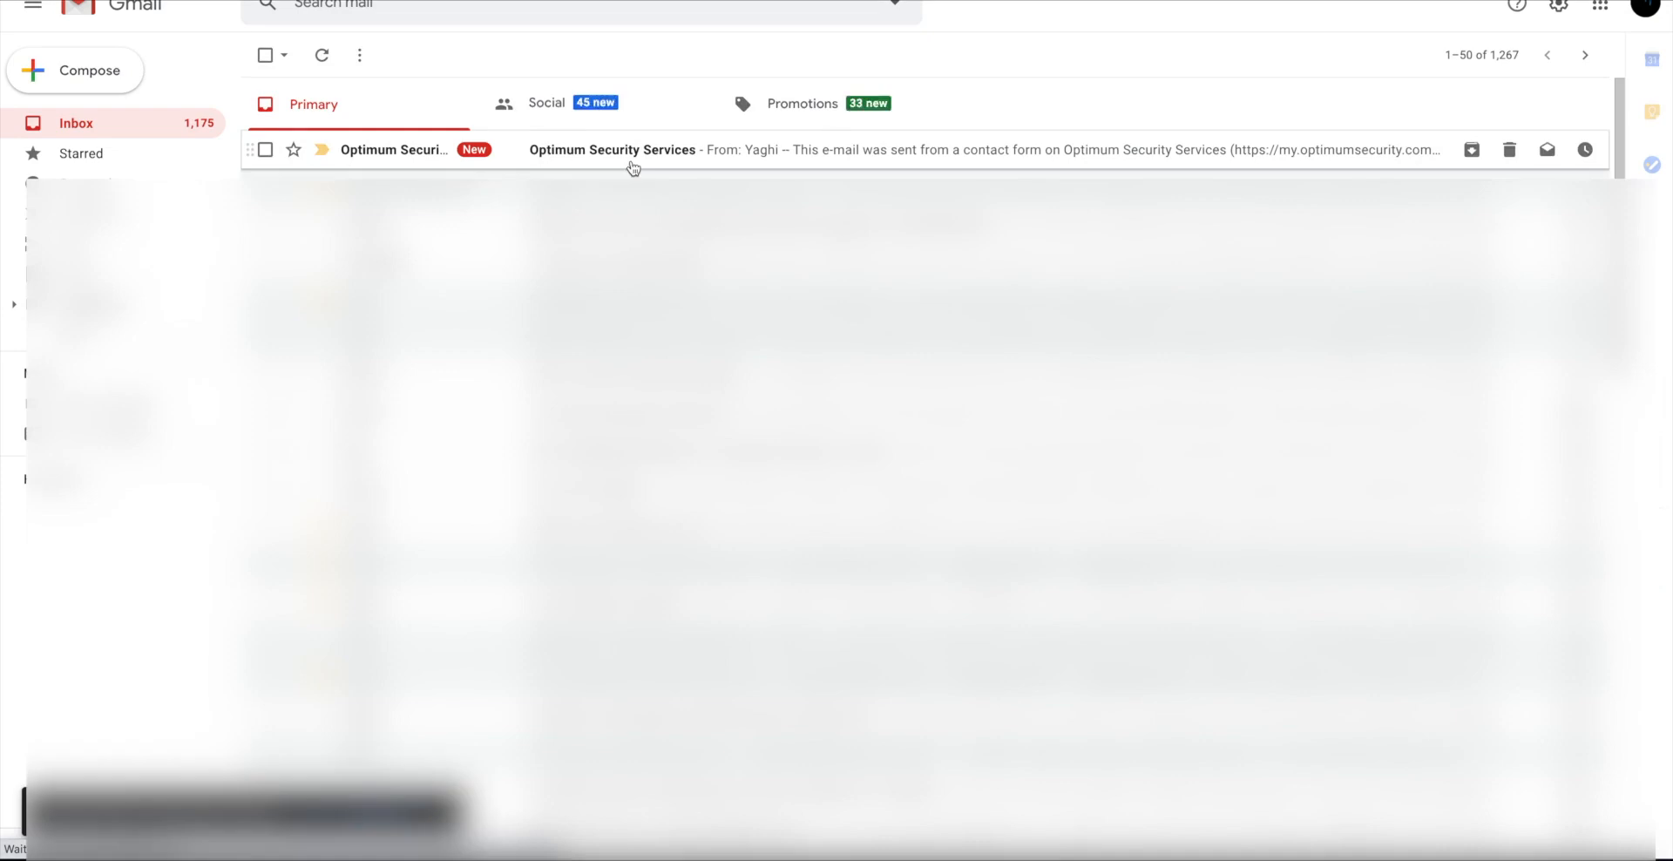
click(631, 159)
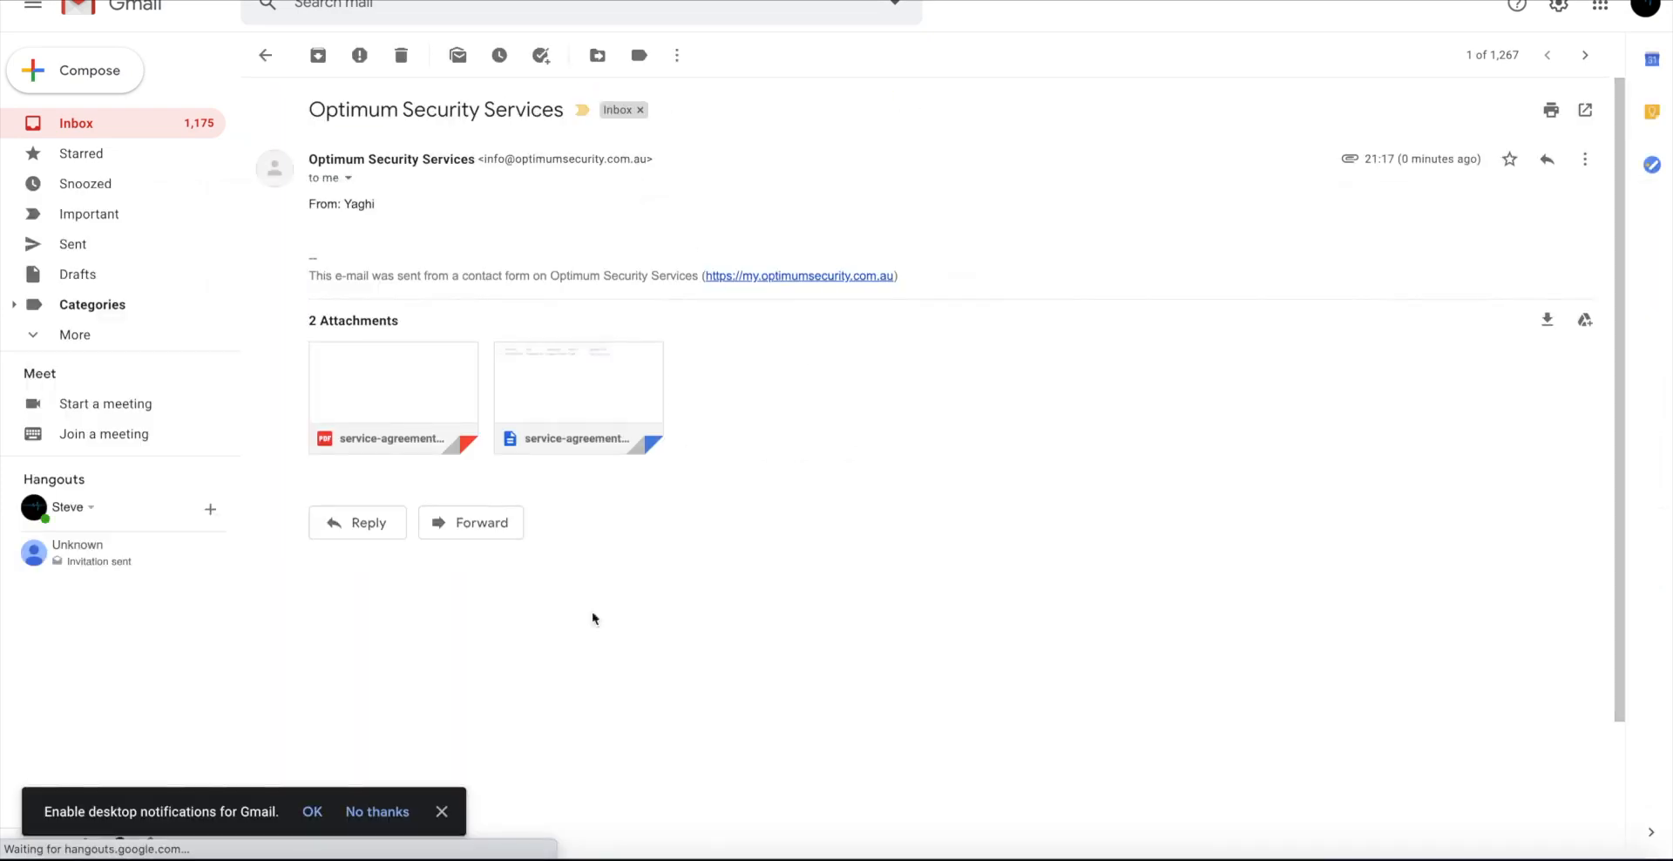
mouse_move(362, 388)
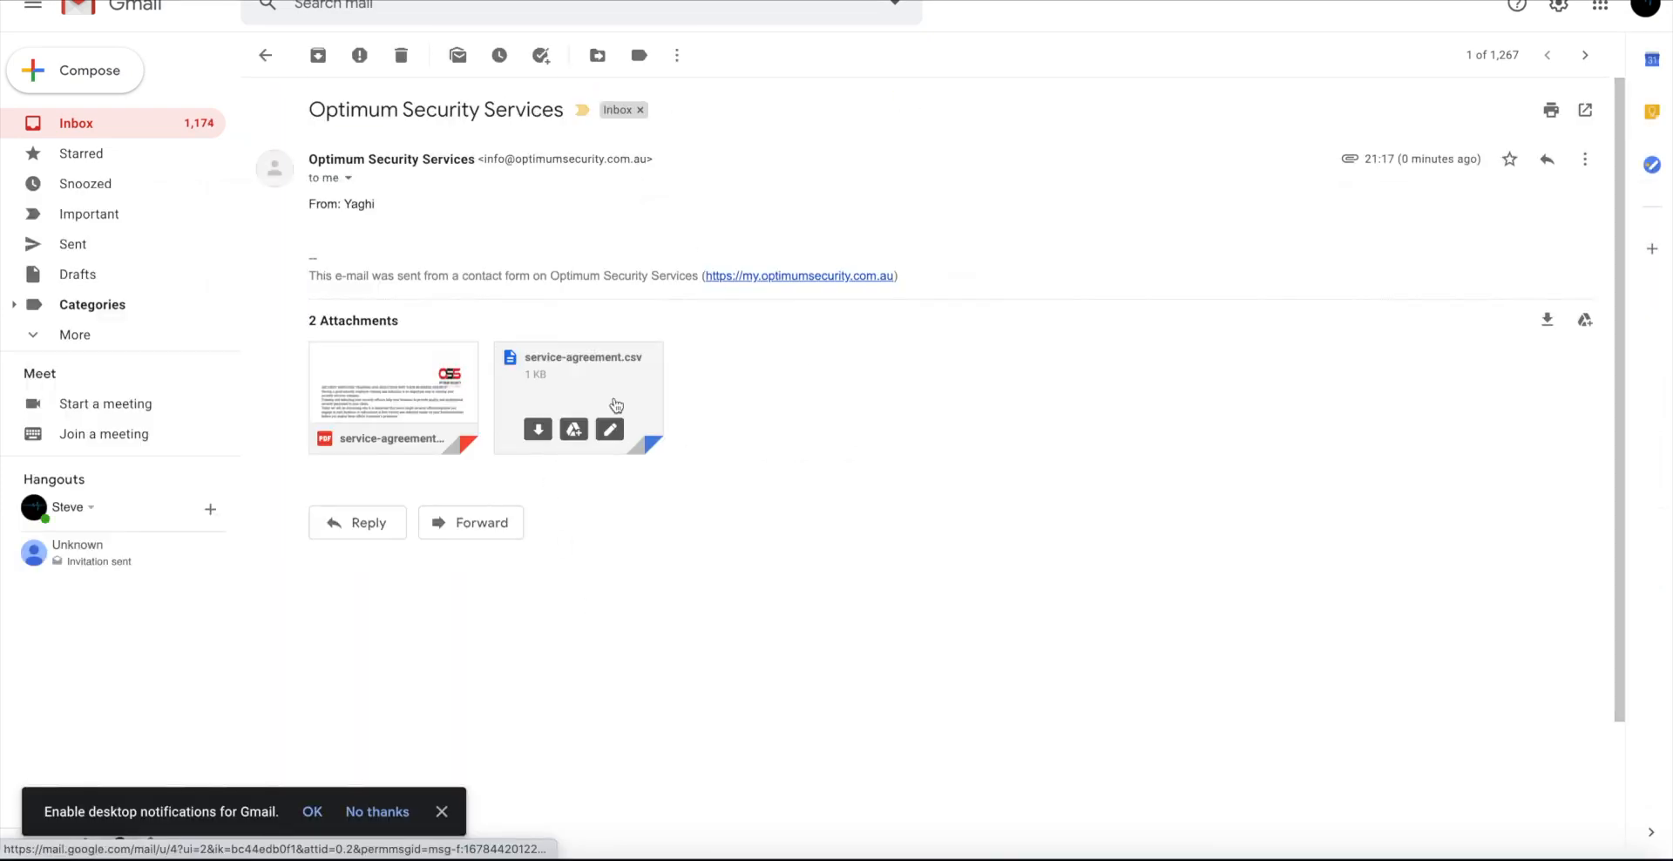
mouse_move(572, 396)
Step: Open the attached service-agreement PDF and review its logo, agreement text, name, signature and date
click(422, 391)
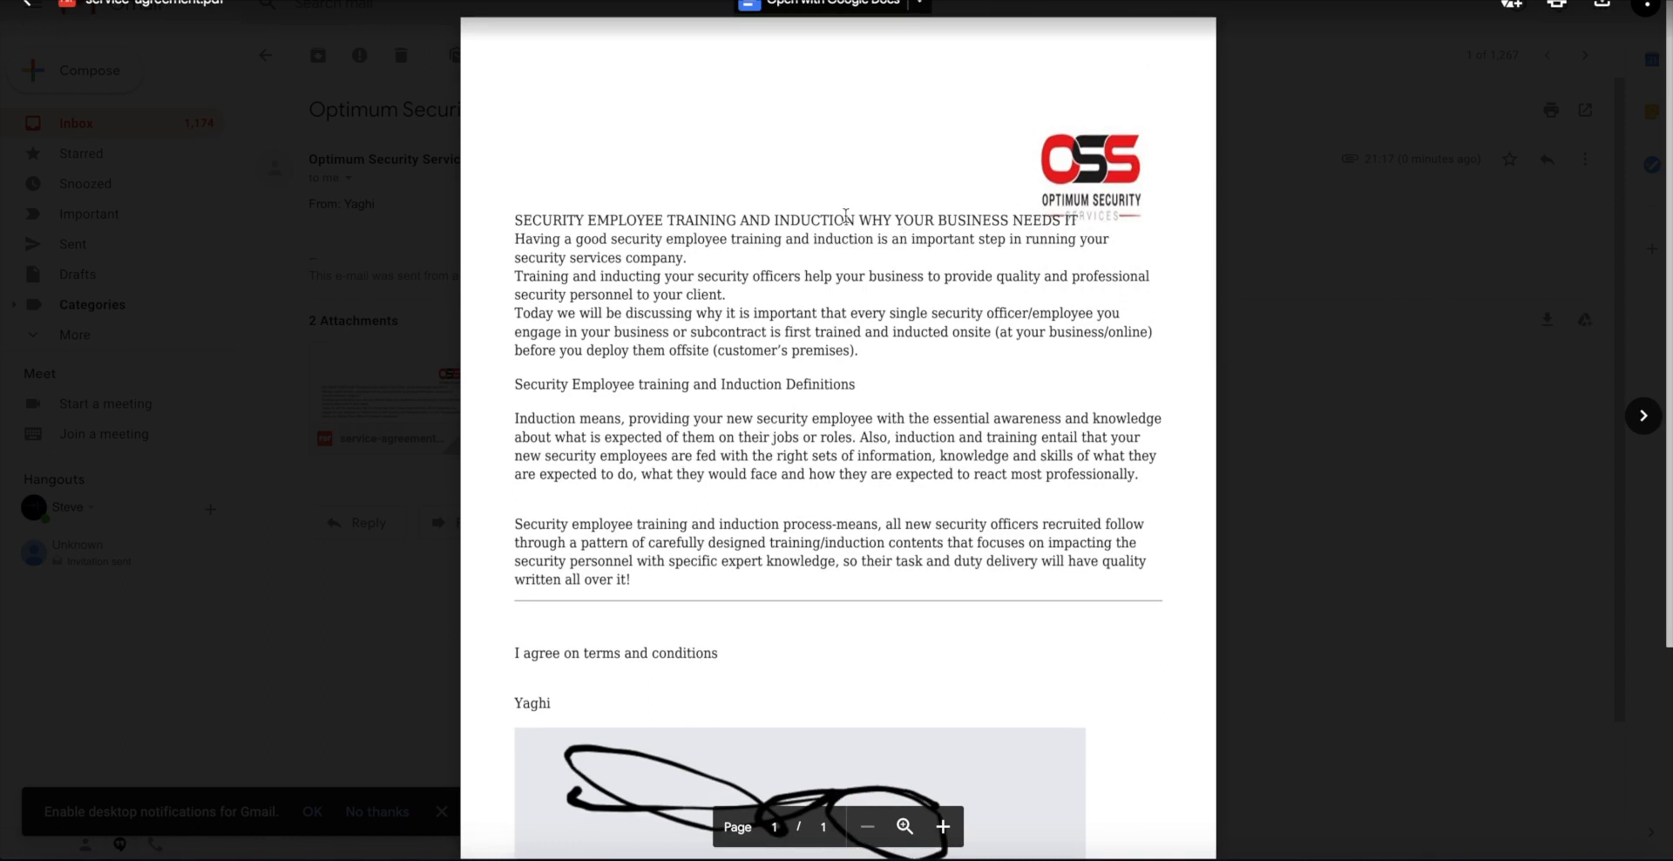
scroll(846, 214, down, 1)
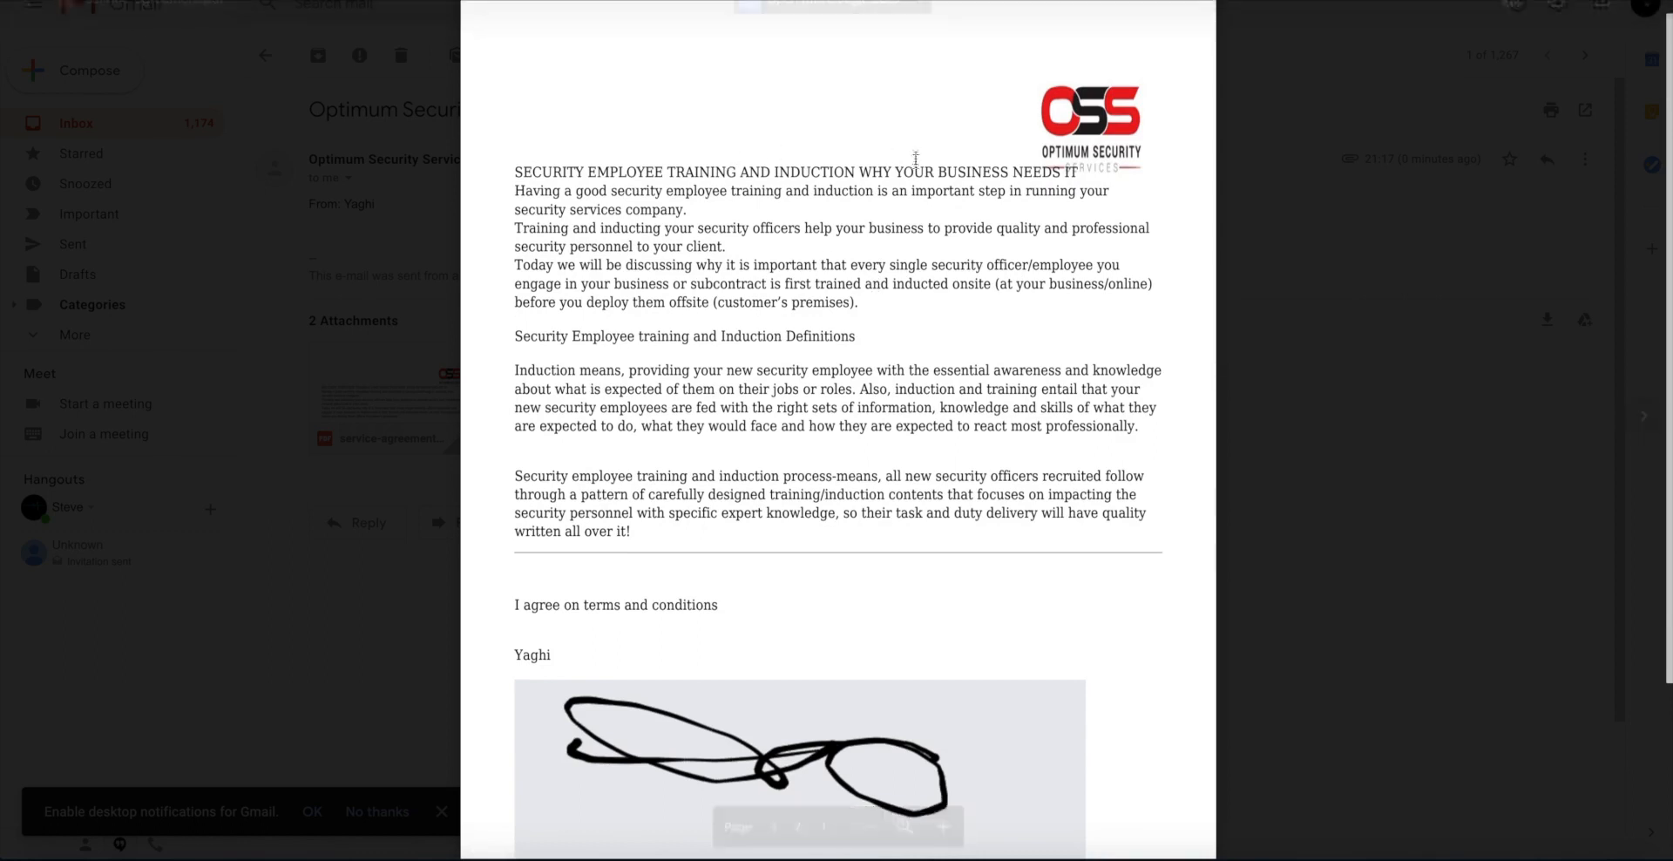
scroll(829, 510, down, 3)
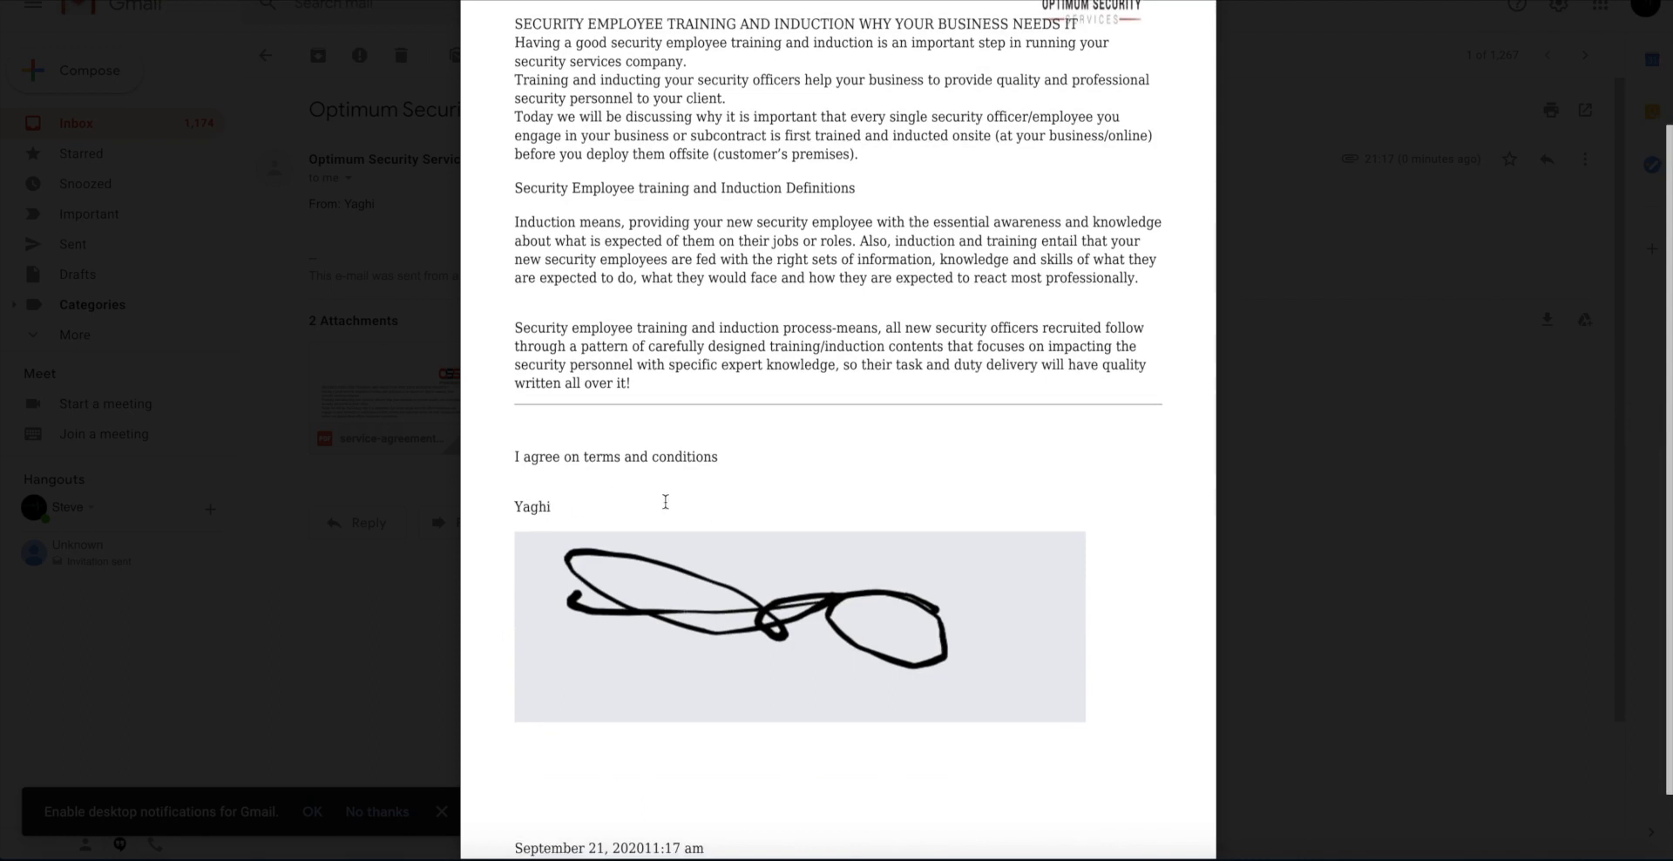
scroll(895, 645, down, 1)
scroll(891, 643, up, 3)
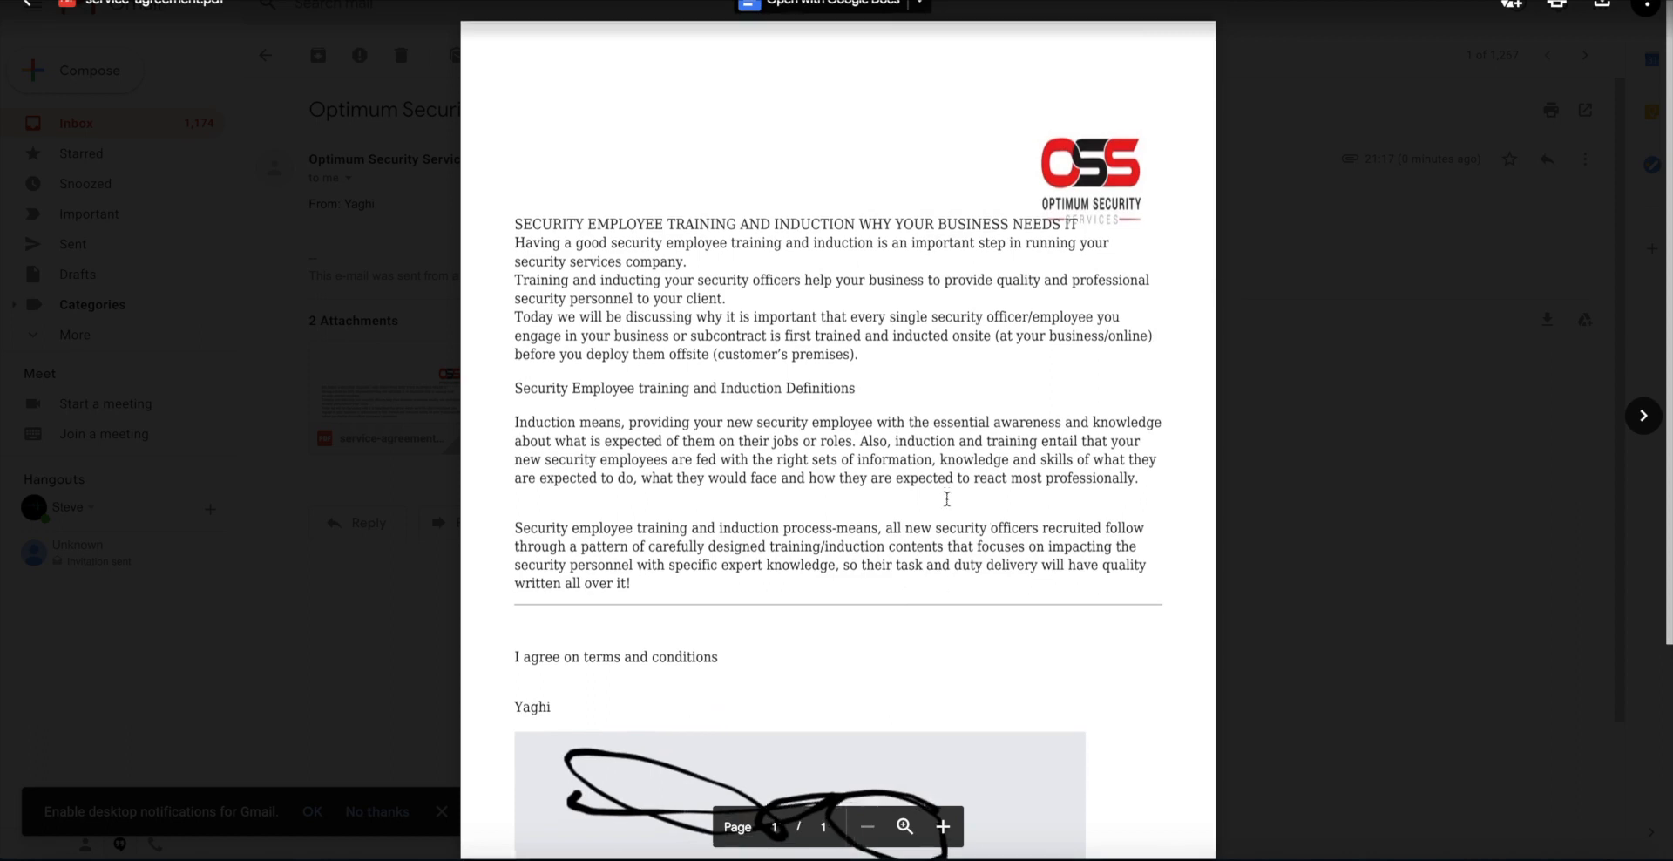
scroll(968, 510, down, 3)
scroll(260, 198, up, 1)
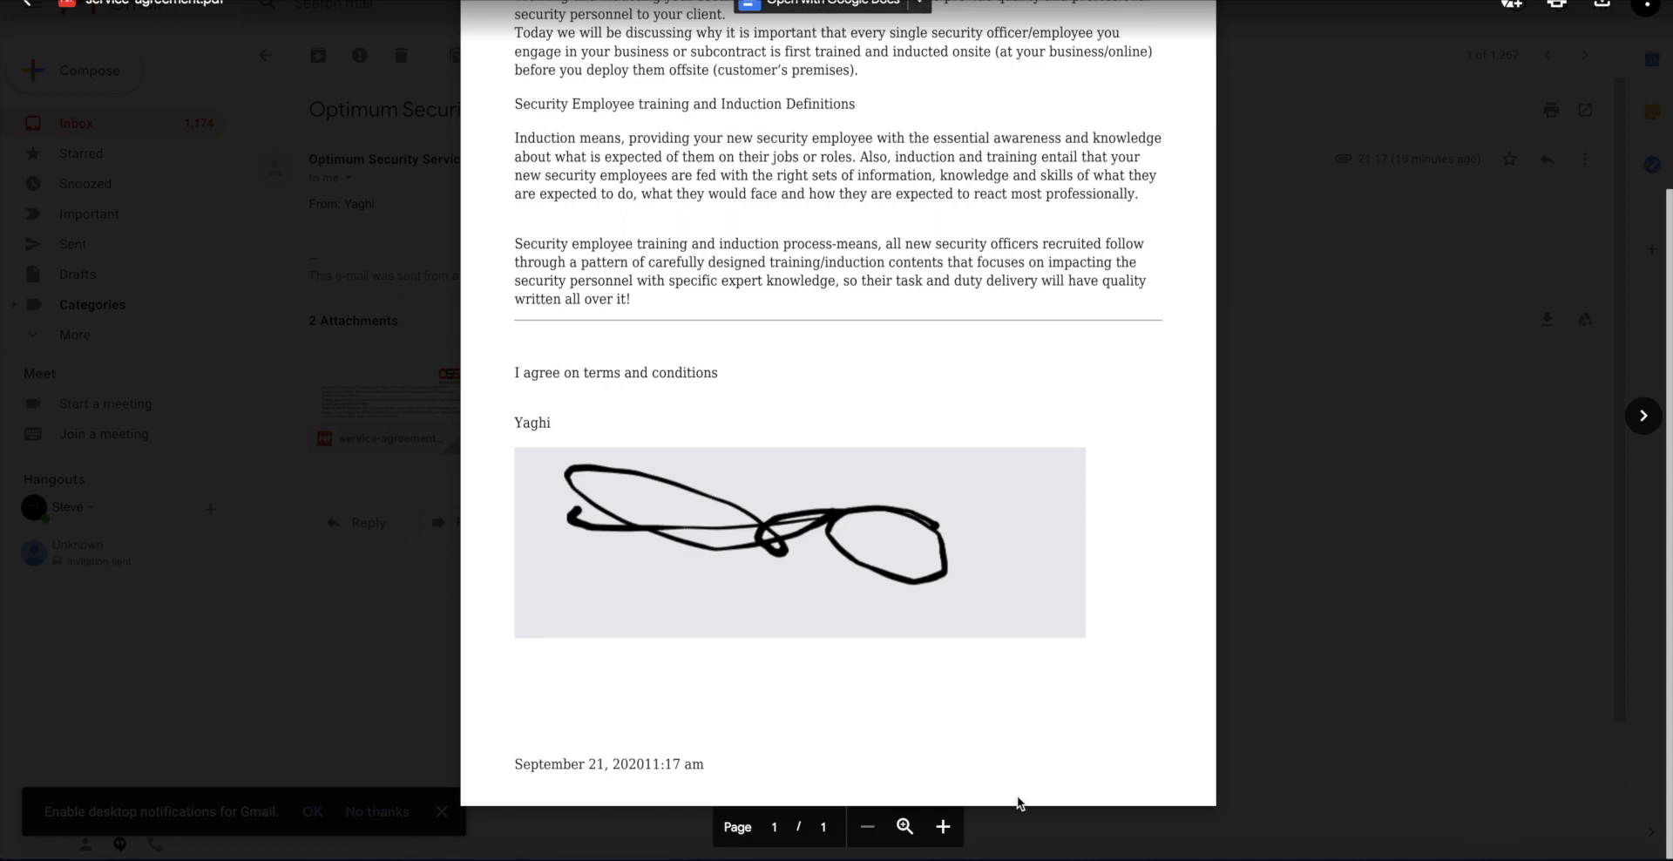